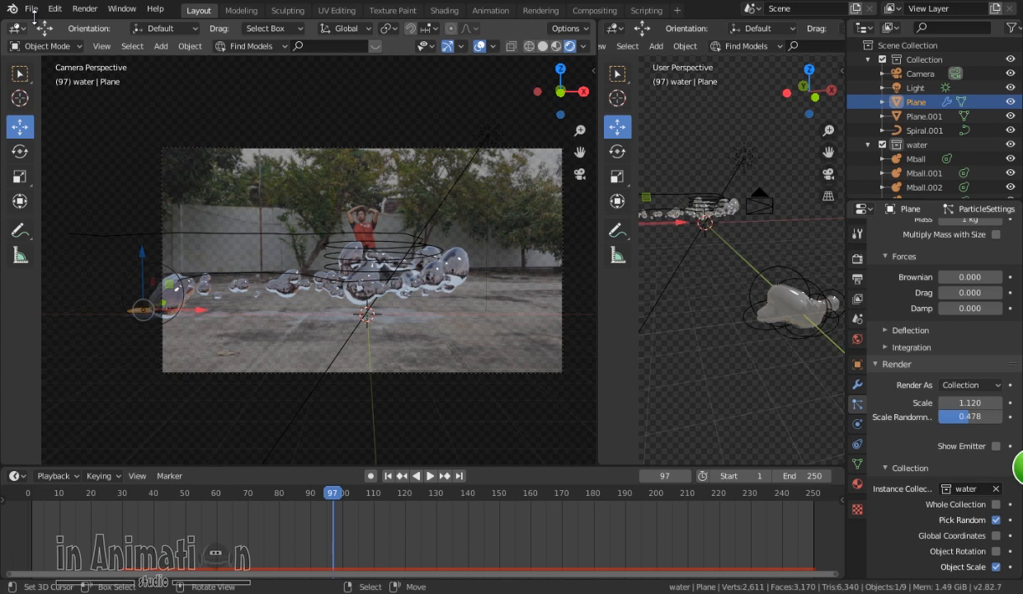
Start a new general file and discard the unsaved changes in the current one
left_click(33, 9)
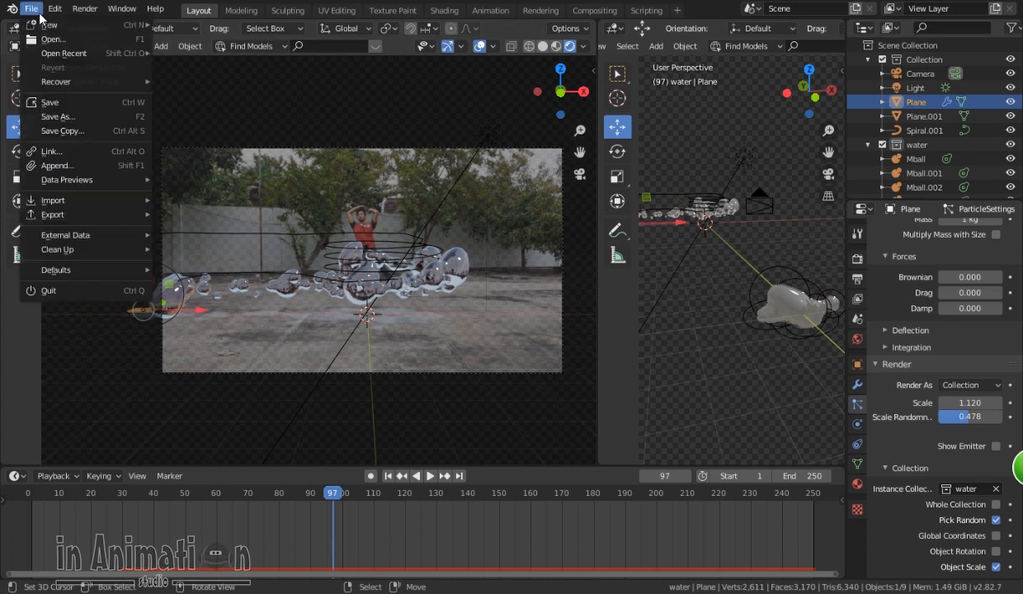
key("Escape")
left_click(33, 10)
mouse_move(46, 25)
left_click(185, 26)
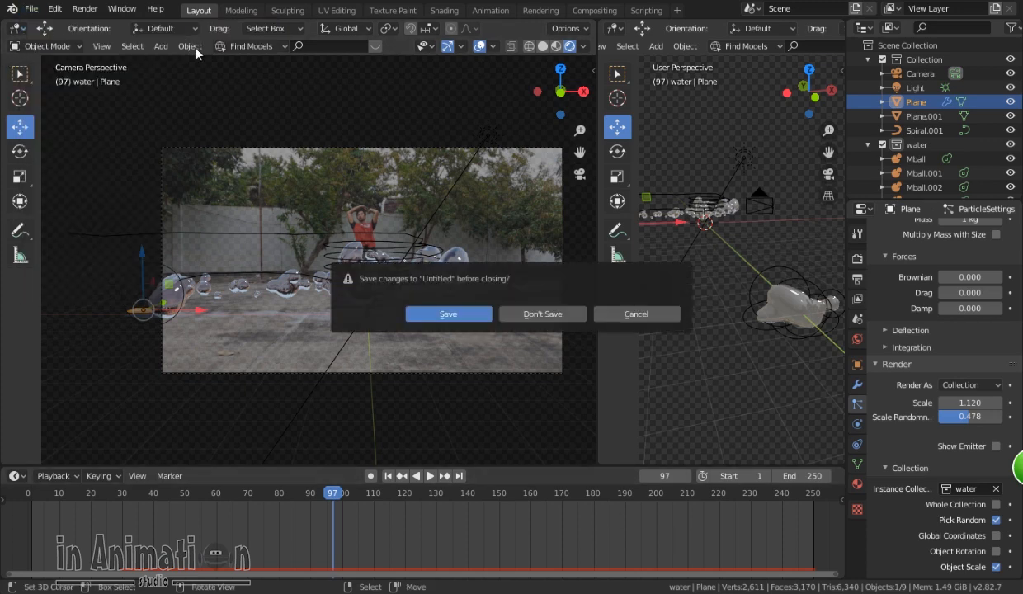
left_click(521, 314)
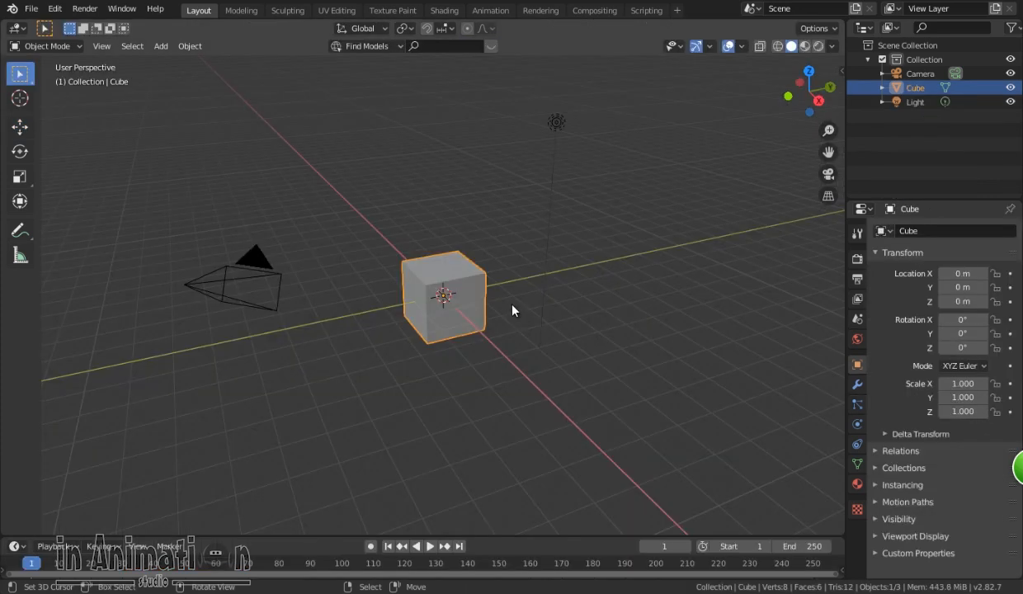
Align the camera to the front view and select the camera
key("KP_1")
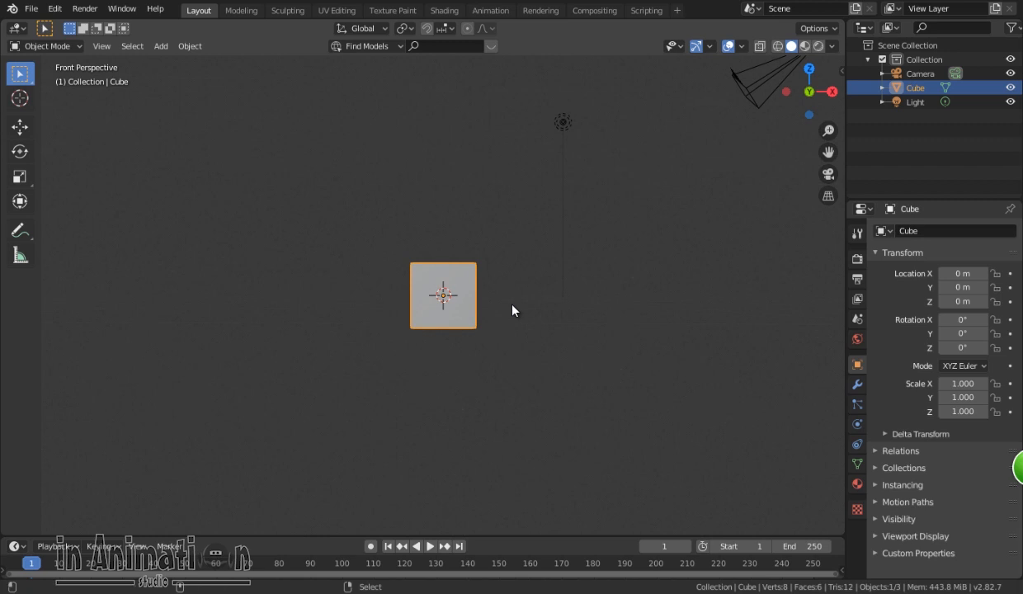
key("KP_0")
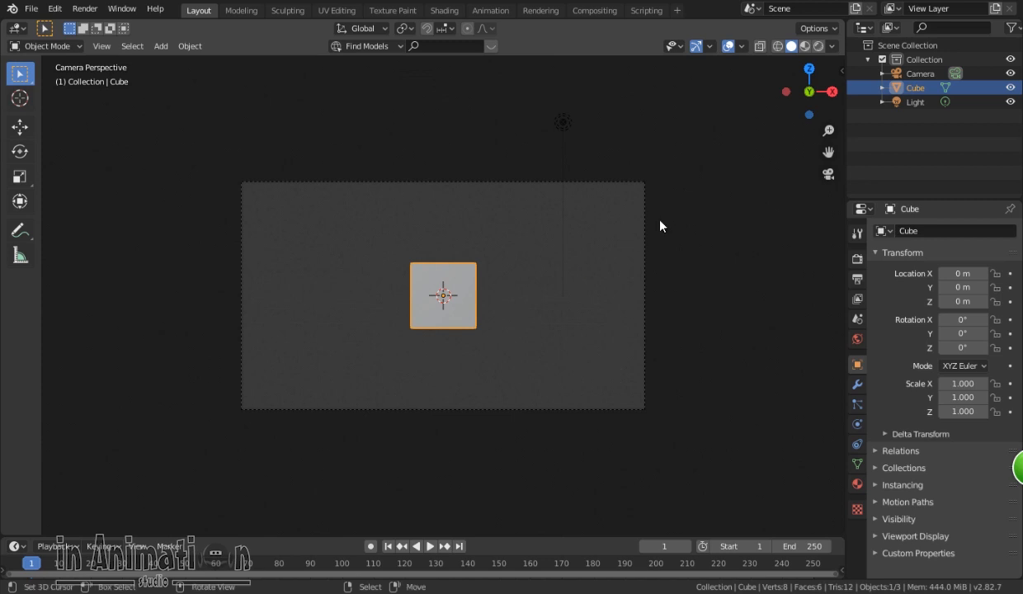
left_click(648, 299)
Enable the camera's background images and add a background entry that uses a movie clip as its source
left_click(857, 424)
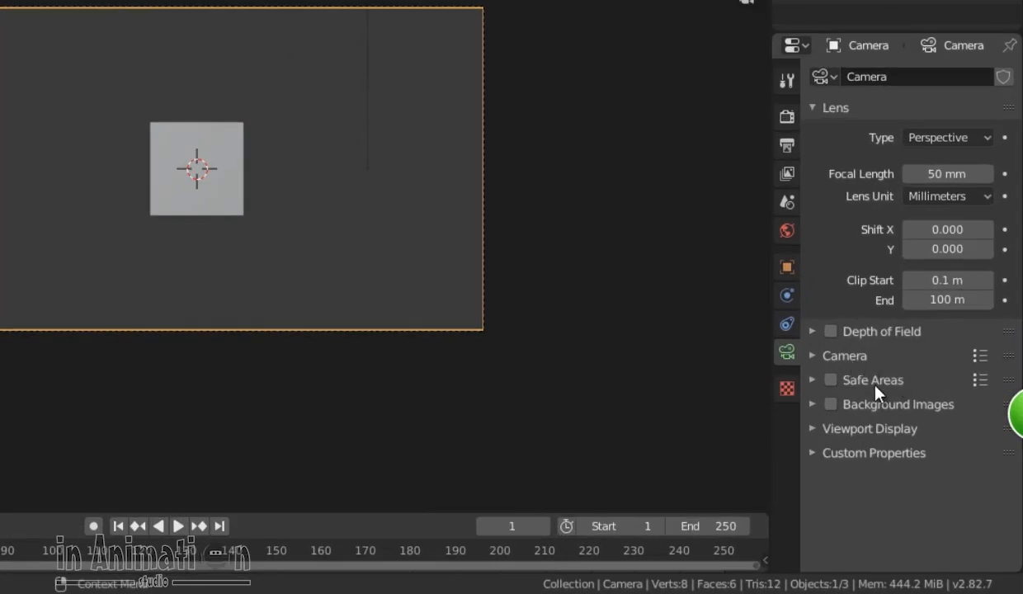
left_click(831, 404)
left_click(813, 405)
left_click(916, 434)
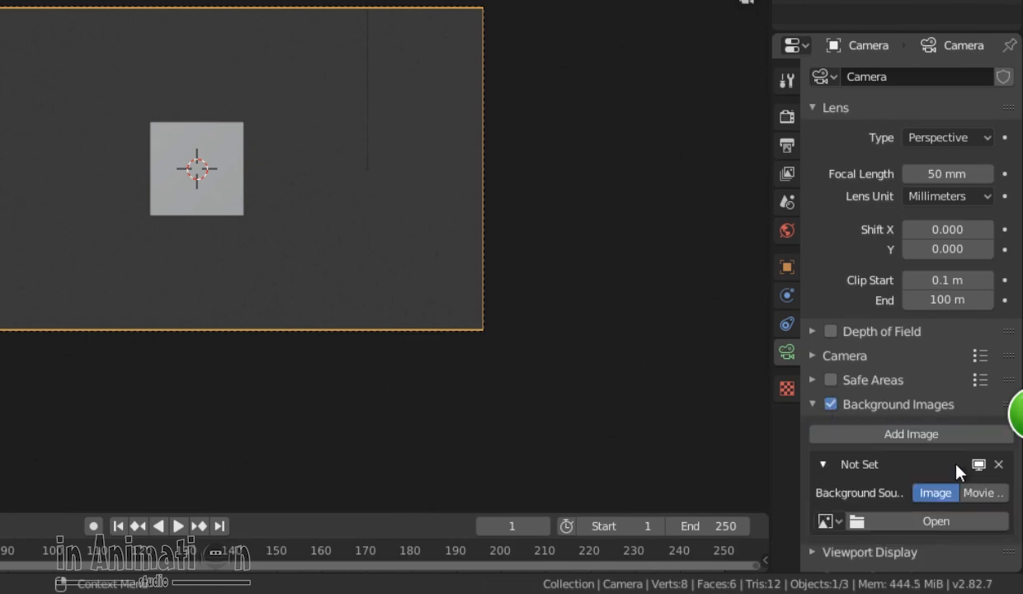
left_click(962, 492)
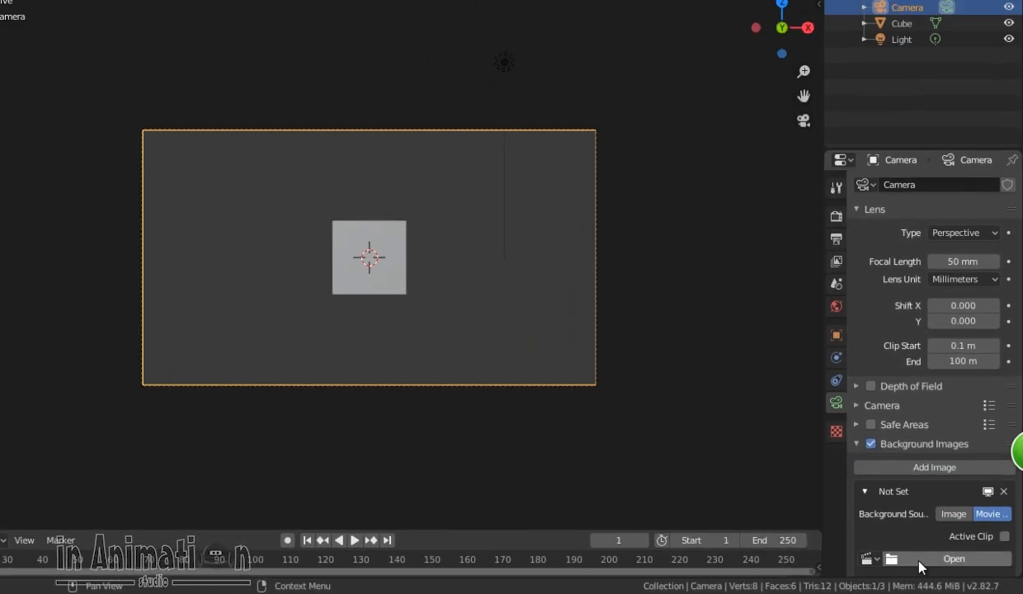
Load the air_00936.jpg clip from the recent "air" folder as the camera background
left_click(936, 550)
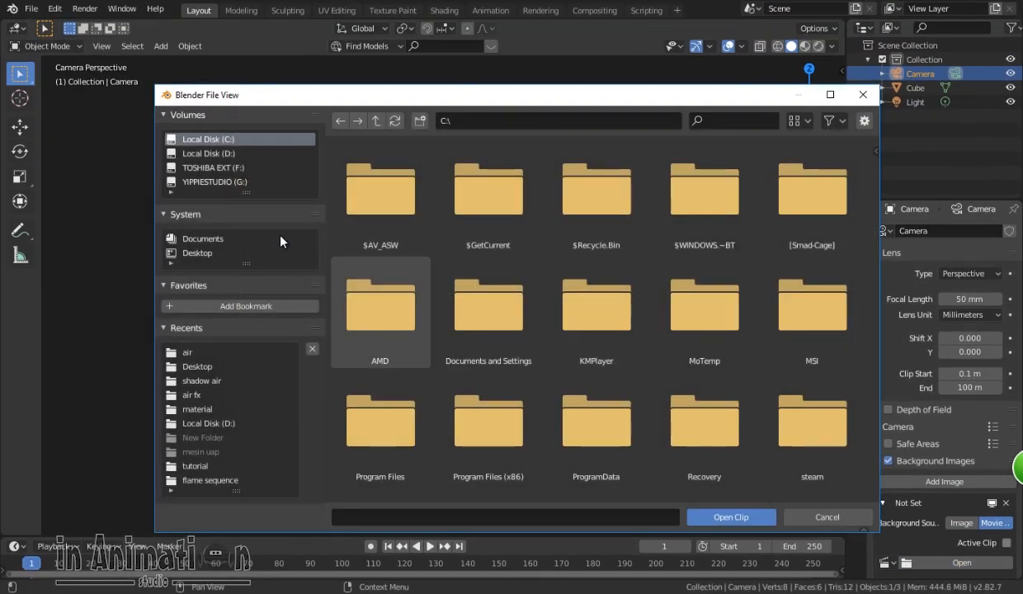
left_click(186, 353)
left_click(598, 188)
left_click(709, 516)
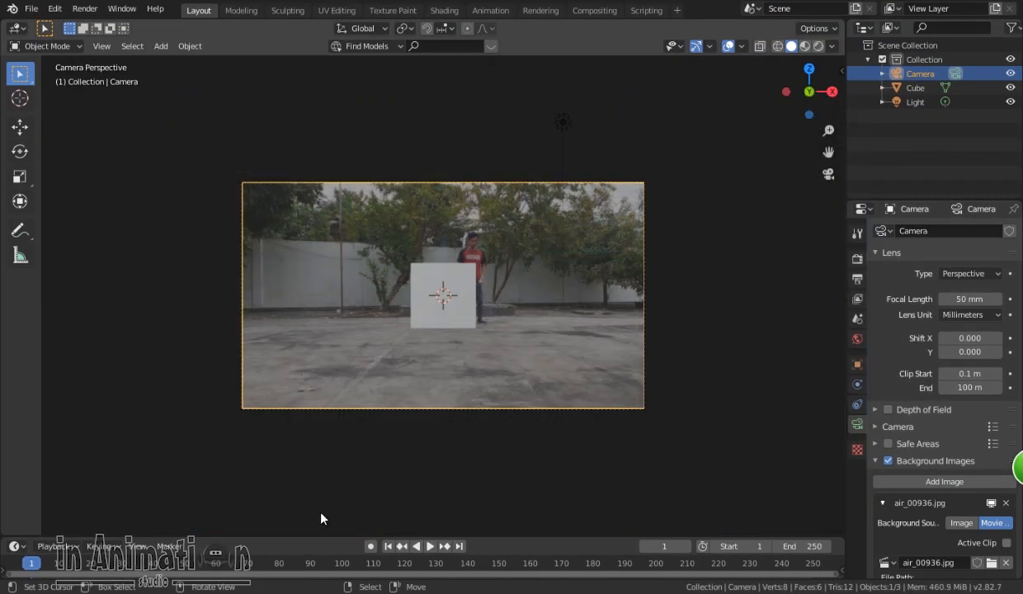
Enlarge the timeline and split the 3D viewport vertically into two side-by-side views
left_click_drag(322, 536, 338, 448)
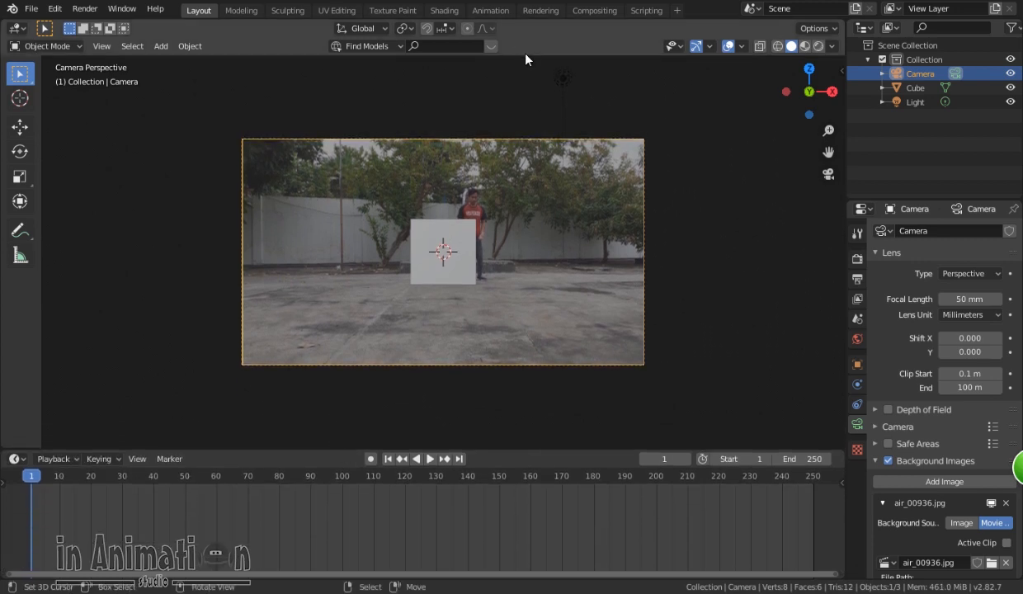
right_click(510, 17)
left_click(510, 35)
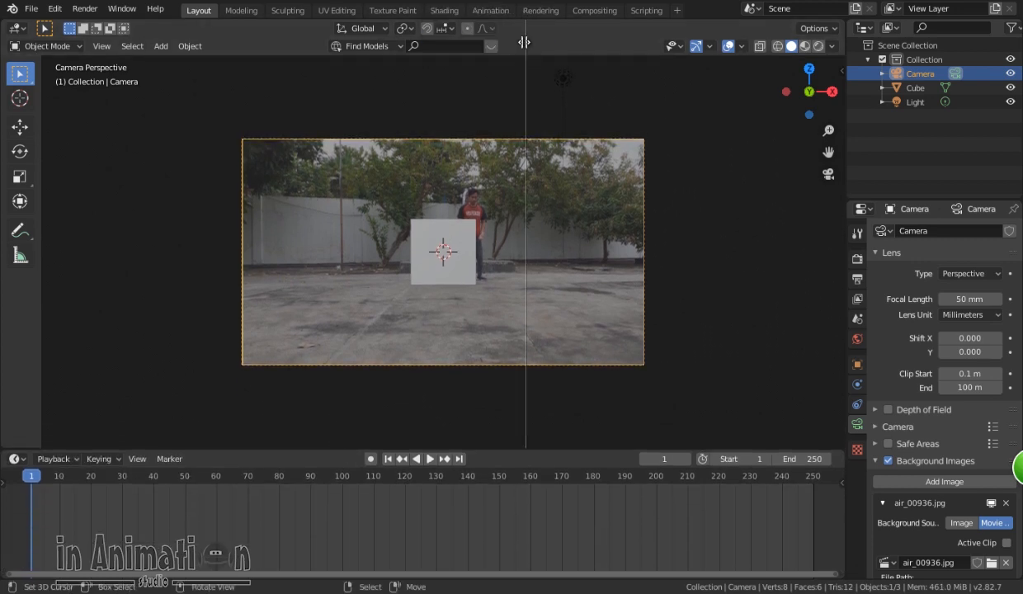
left_click(487, 165)
left_click_drag(492, 142, 464, 149)
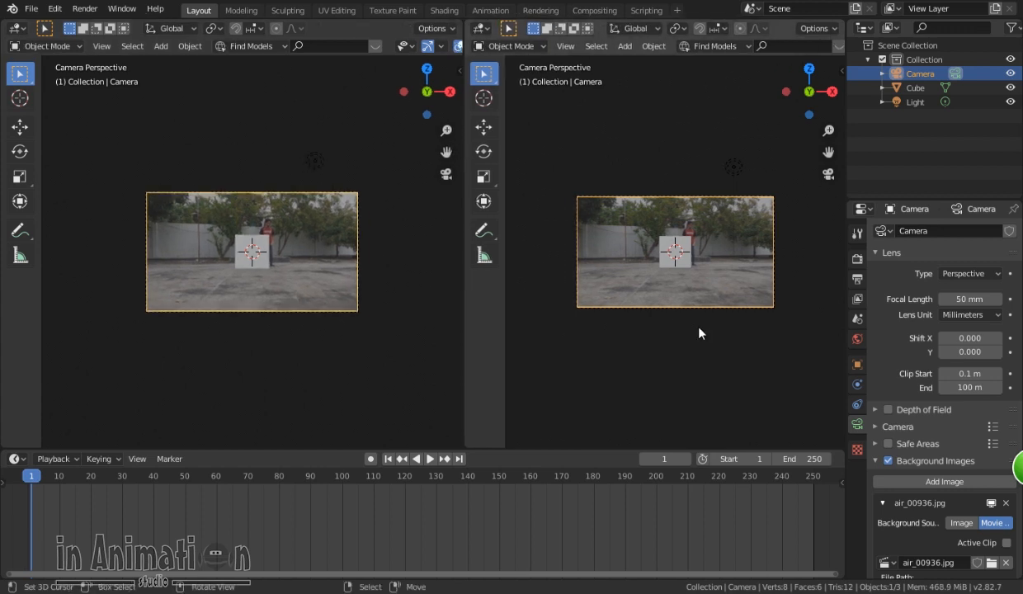
Take the second viewport out of camera view and show the scene in an elevated perspective
key("KP_0")
middle_click_drag(687, 376, 687, 405)
scroll(304, 240, "up", 3)
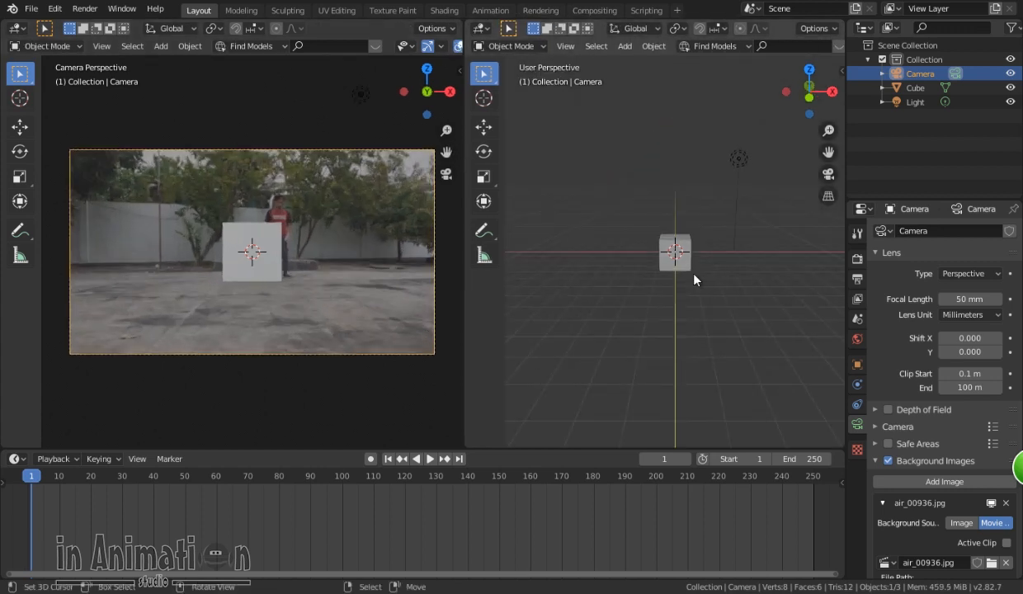
Delete the default cube from the scene
right_click(692, 255)
key("x")
left_click(694, 257)
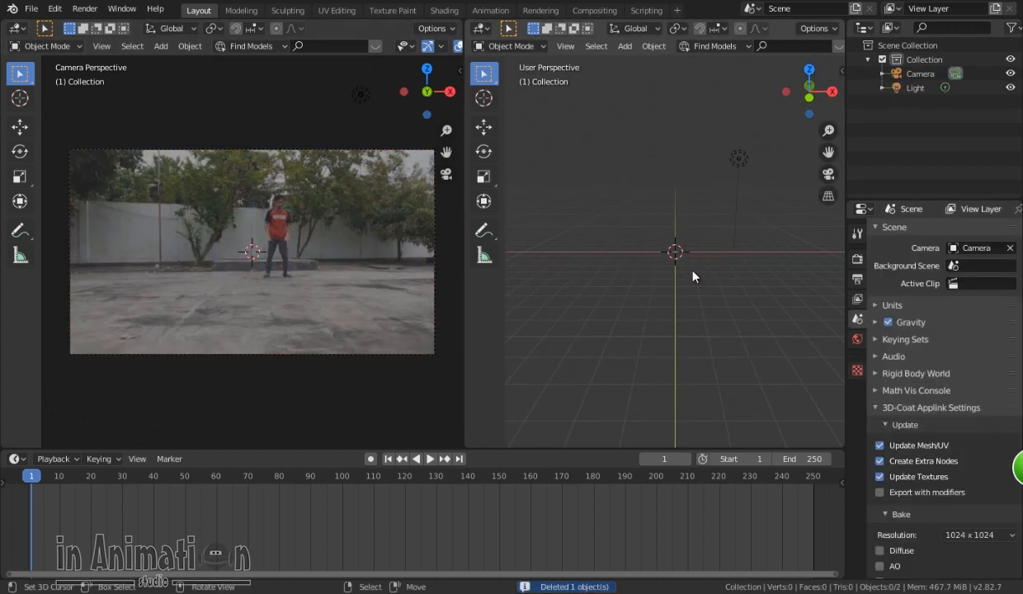
Add a mesh plane and scale it down to a small square
key("shift+a")
mouse_move(693, 271)
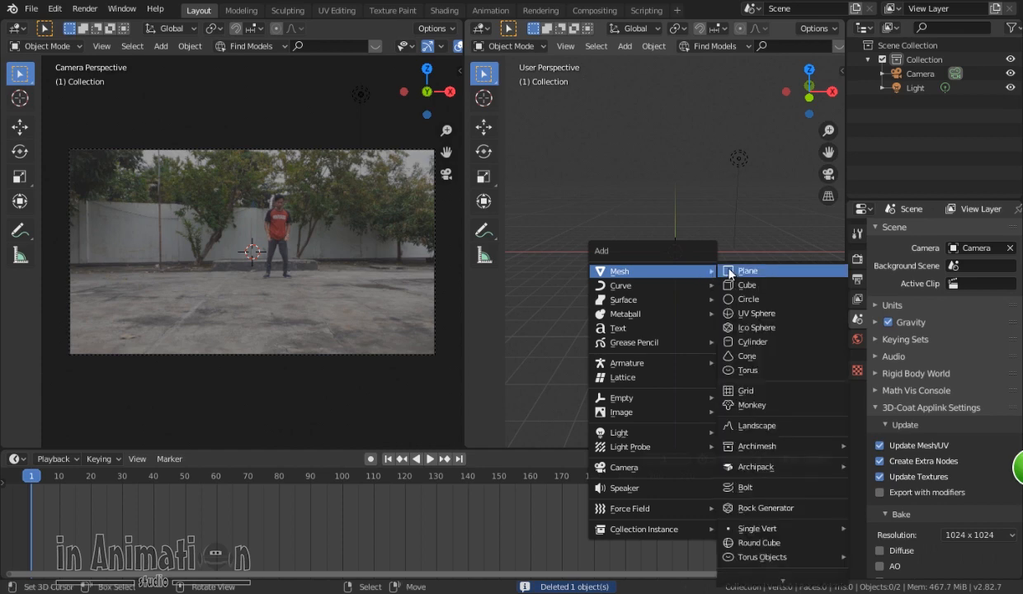
left_click(730, 272)
key("s")
left_click(702, 256)
Move the small plane along negative X until it sits just outside the camera frame
key("KP_8")
key("KP_8")
key("KP_8")
left_click(484, 132)
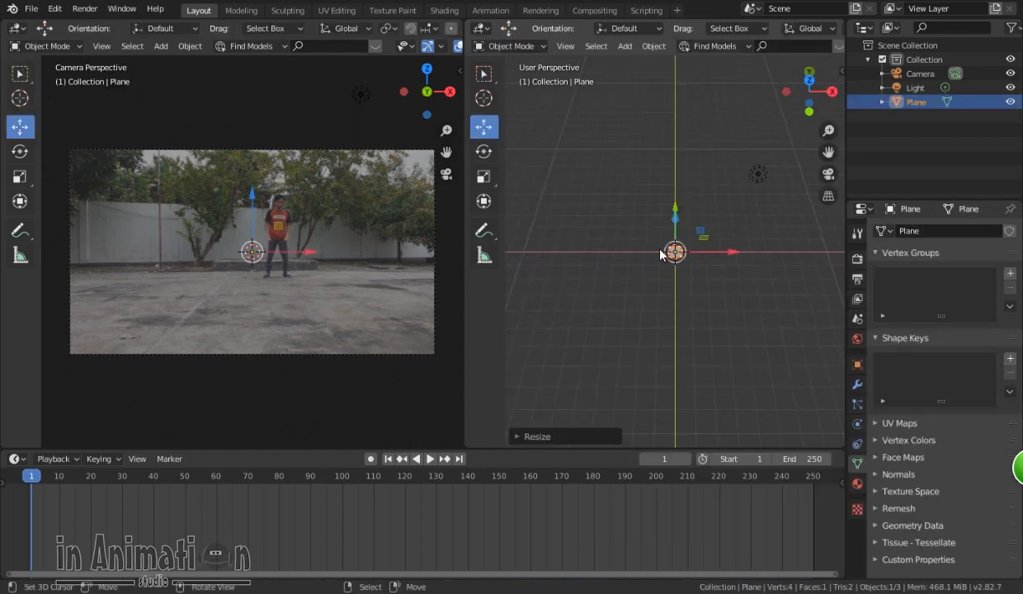
left_click_drag(728, 254, 627, 263)
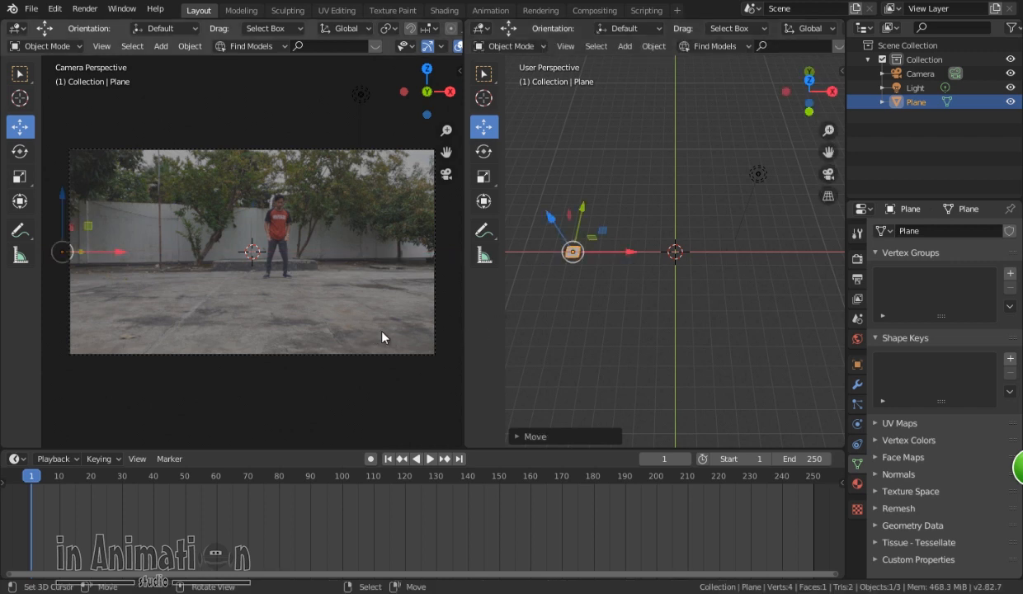
Enable Lock Camera to View for the camera viewport and select the camera
key("n")
left_click(454, 110)
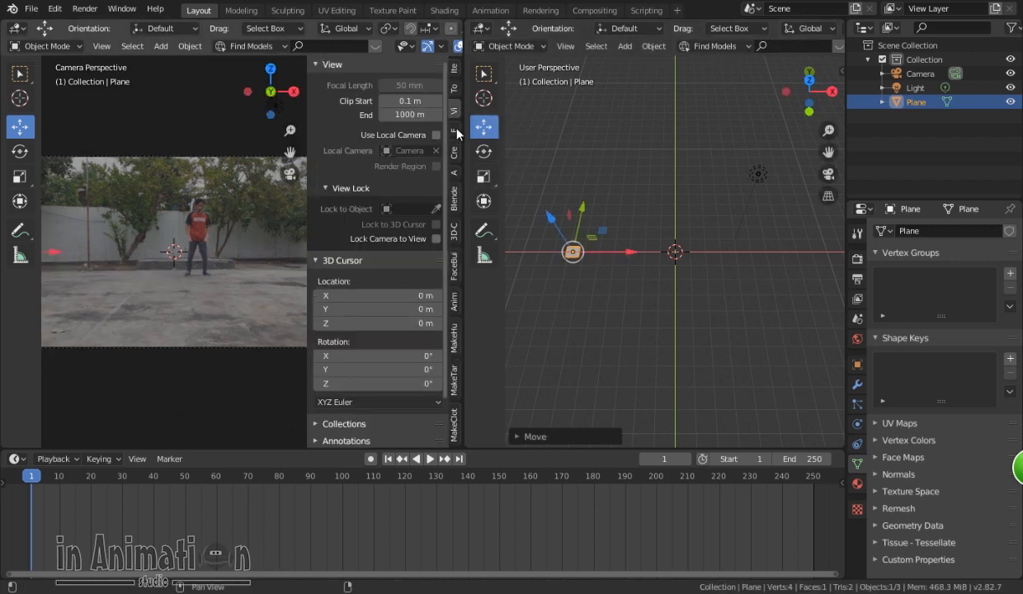
left_click(425, 239)
right_click(230, 274)
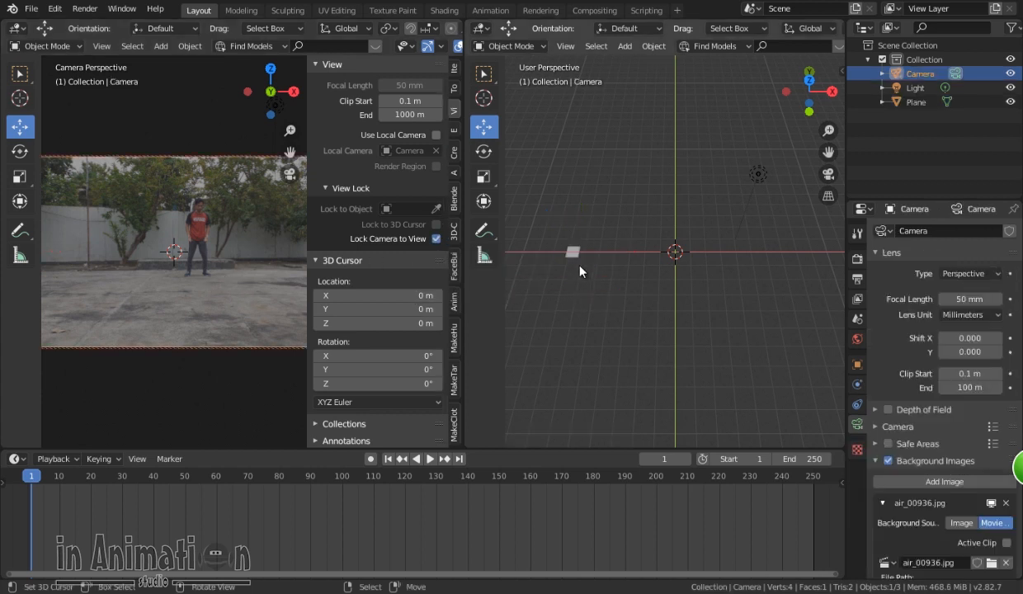
Rename the small plane as "particle water"
right_click(572, 252)
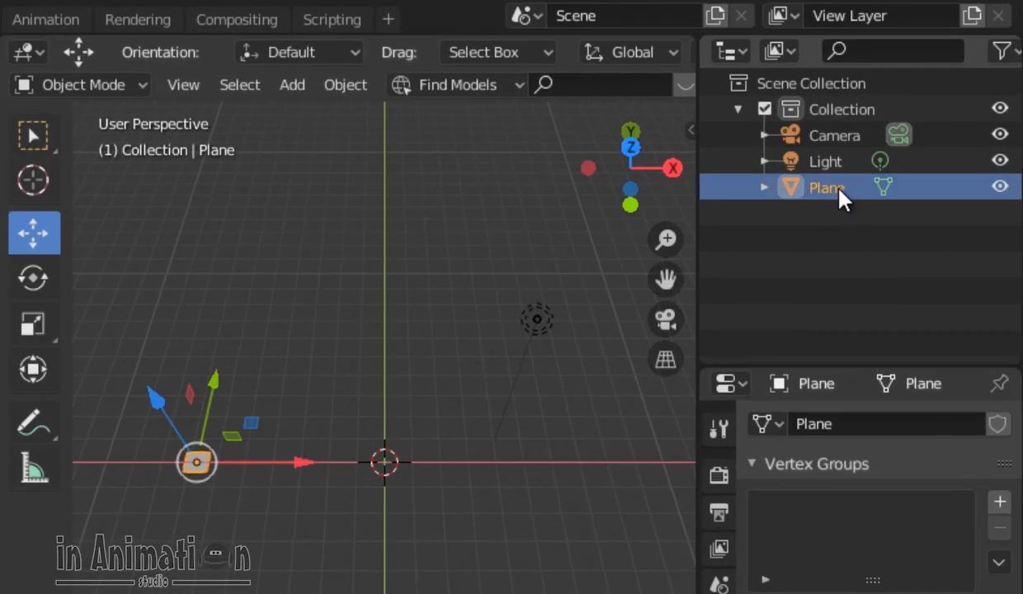
double_click(838, 188)
type("particle water")
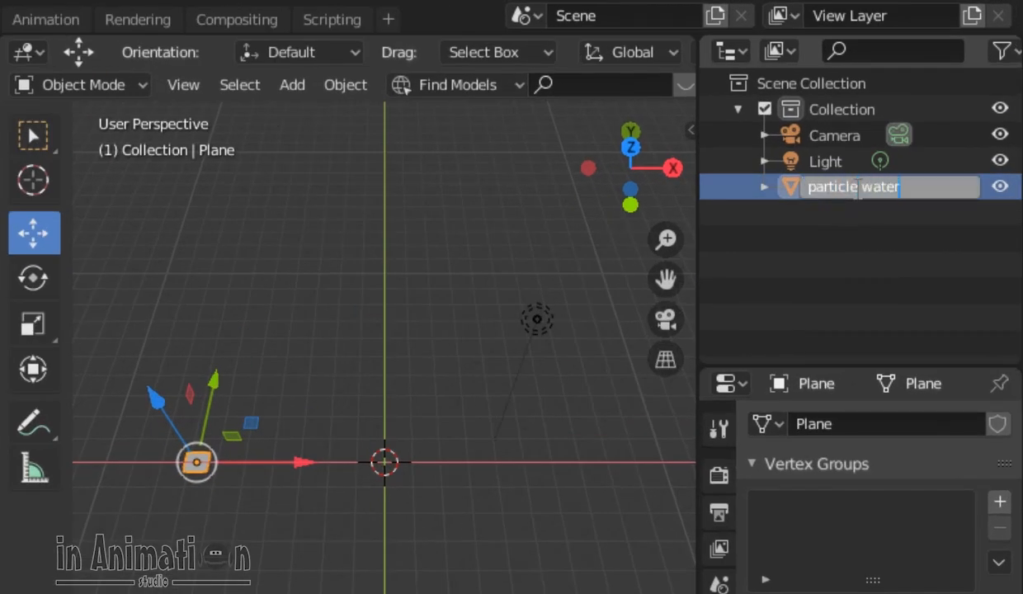
key("Return")
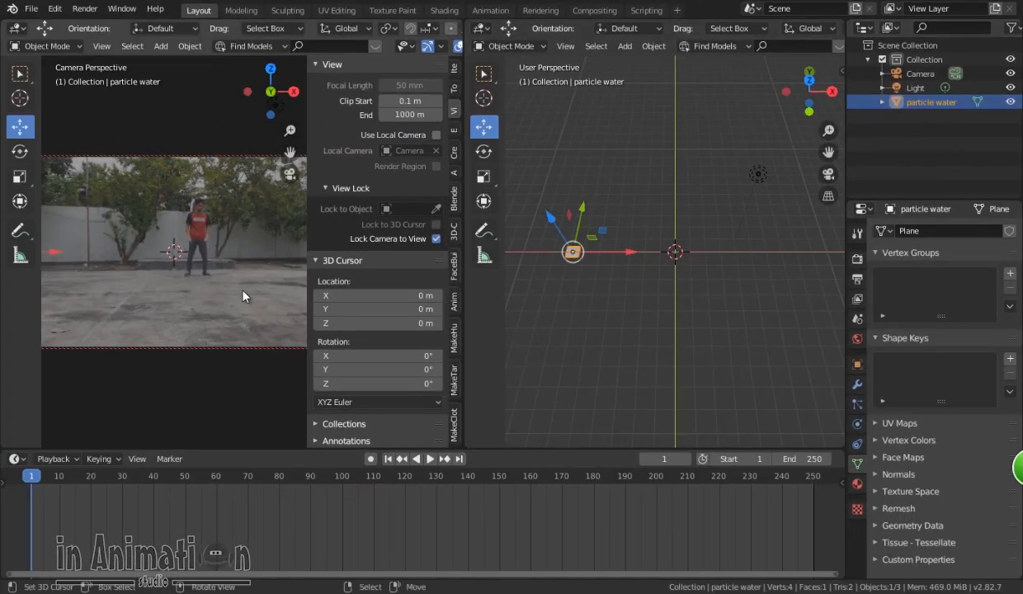
Hide the view sidebar and raise the camera by about 0.36 m
key("n")
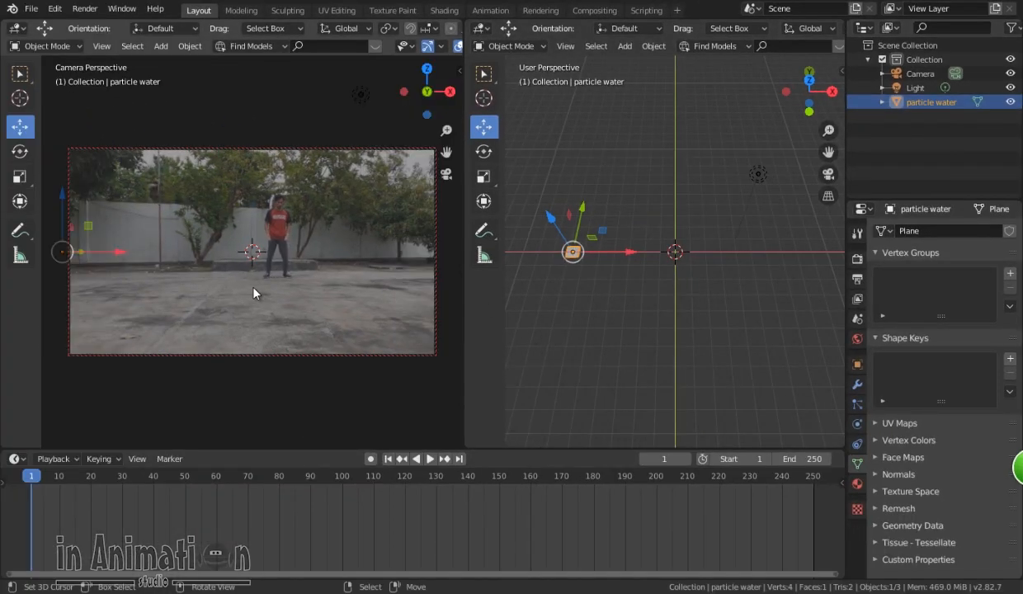
left_click(429, 340)
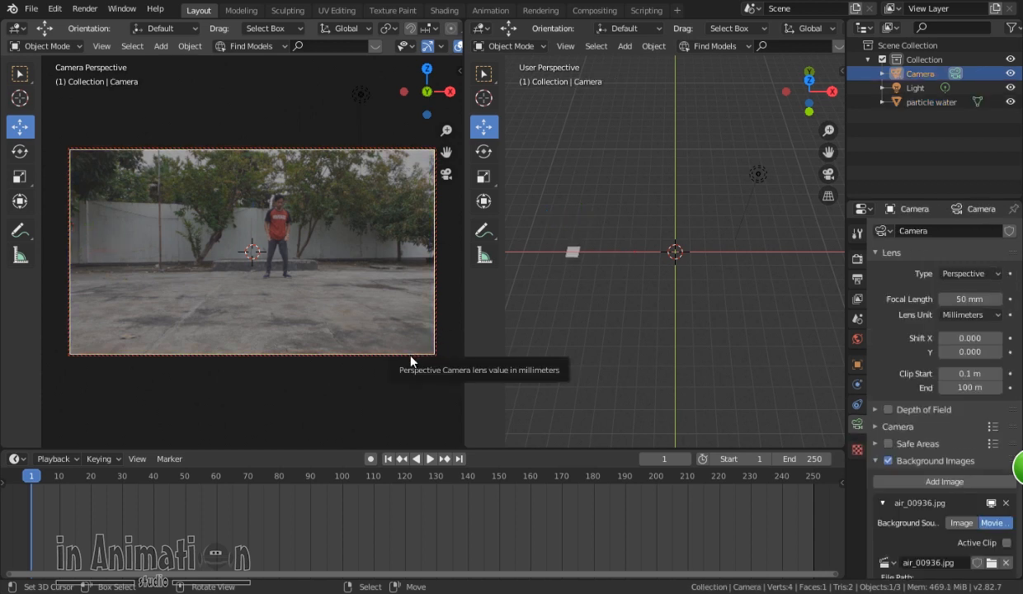
key("g")
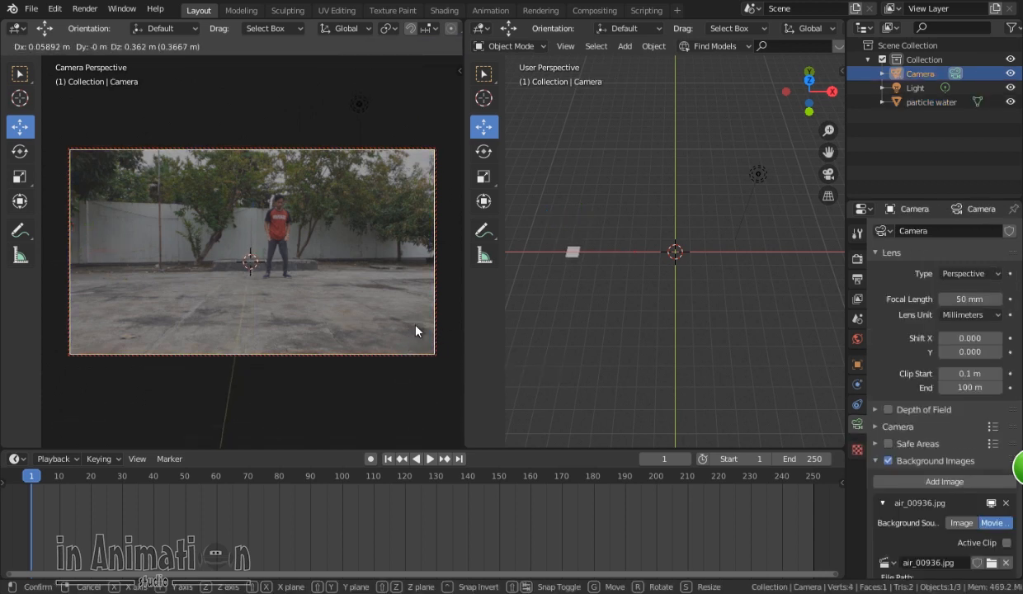
left_click(415, 331)
Add a second mesh plane at the world origin and scale it up about six times
key("shift+a")
mouse_move(648, 262)
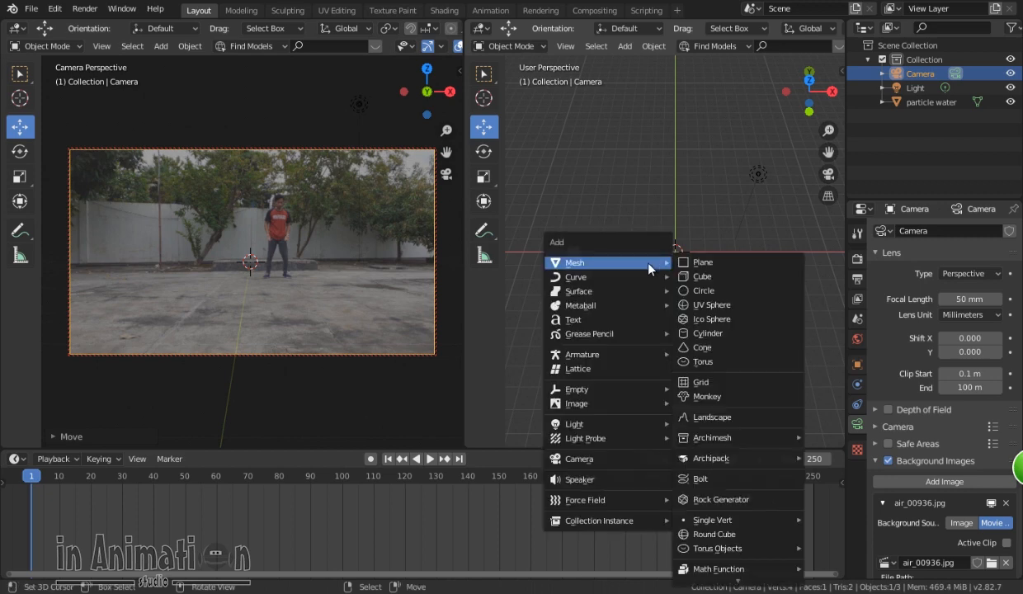
left_click(701, 262)
key("s")
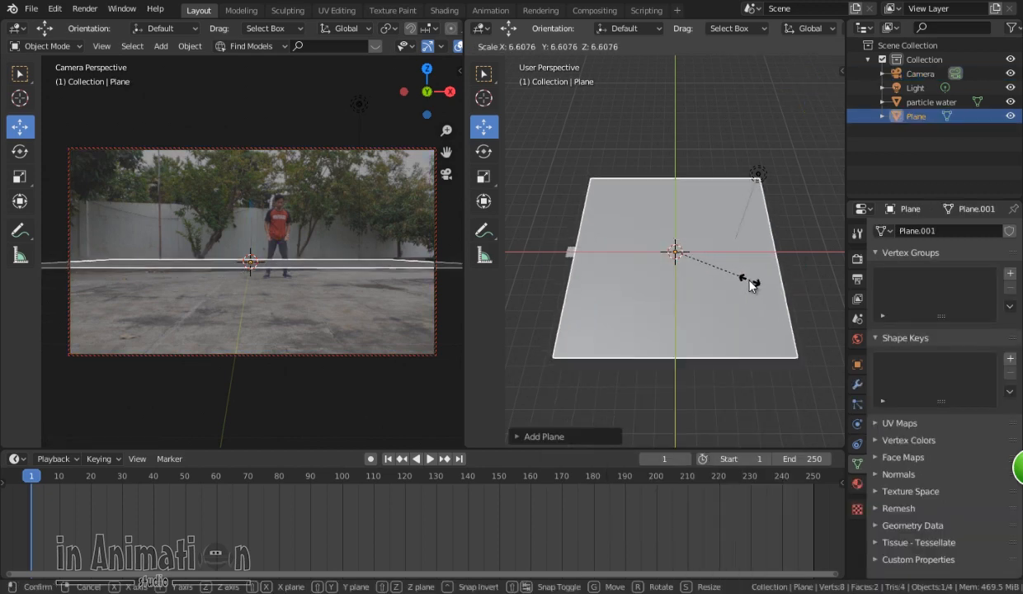
left_click(751, 285)
Rename the large plane as "floor"
double_click(916, 117)
type("fl")
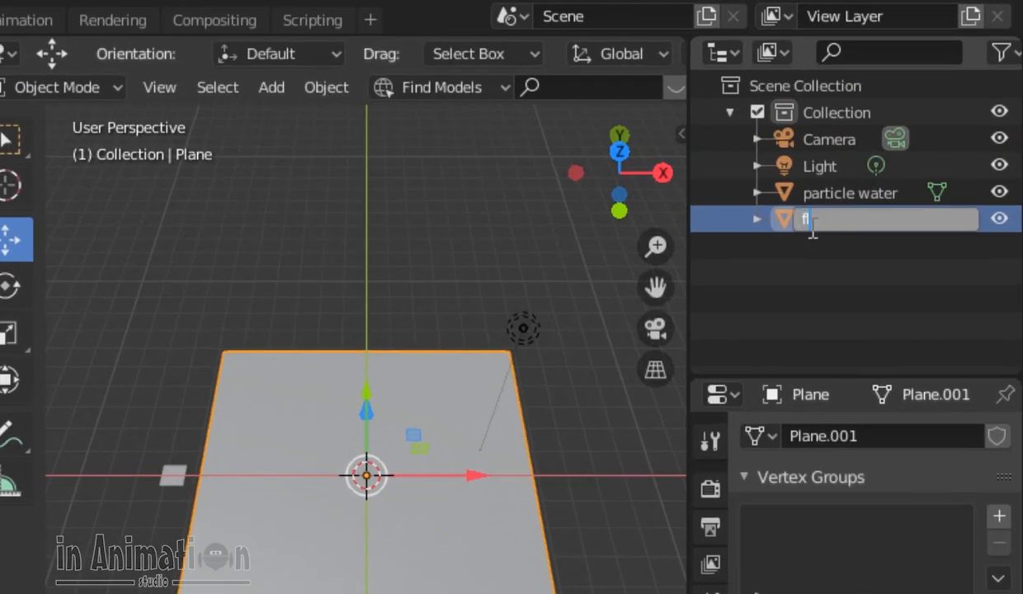
type("oor")
key("Return")
Raise the camera further so the floor plane spreads over the ground in the footage
left_click(435, 337)
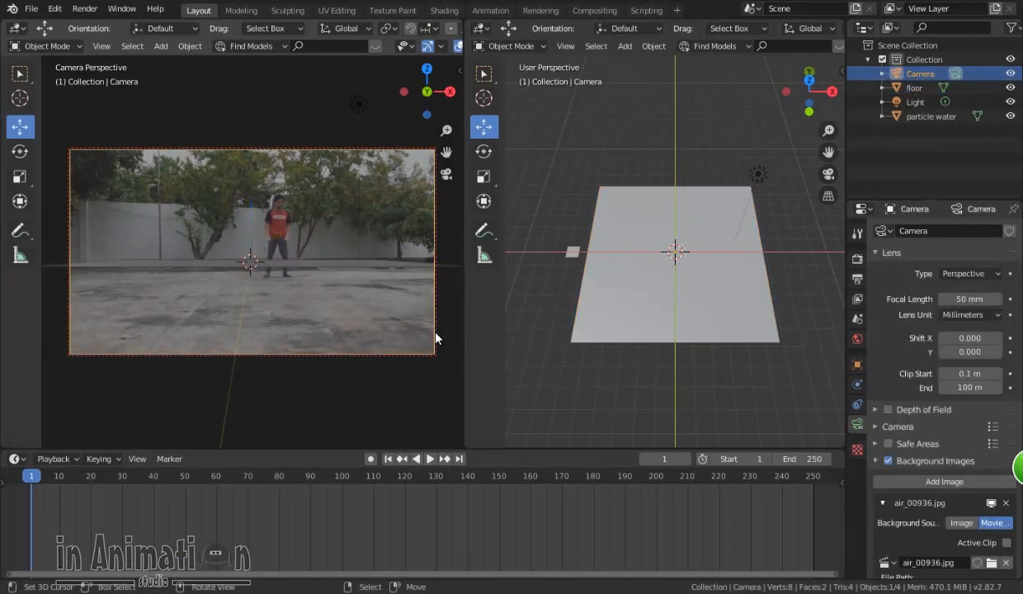
key("g")
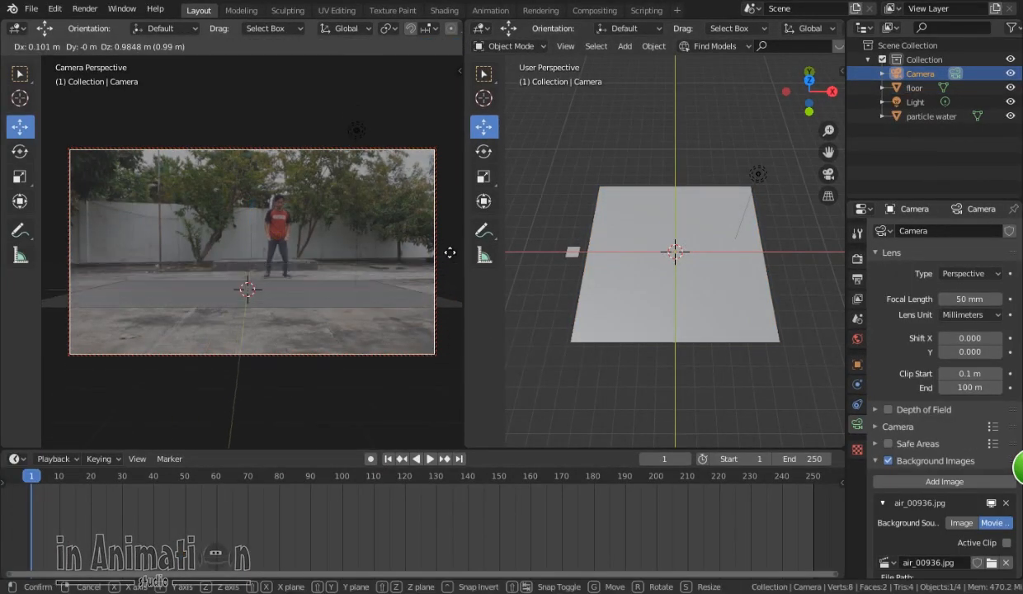
left_click(450, 205)
Stretch the floor plane along Y and shift it back, away from the camera
right_click(674, 188)
key("s")
key("y")
left_click(812, 355)
left_click_drag(676, 206, 676, 213)
middle_click_drag(764, 248, 710, 259)
left_click_drag(700, 216, 732, 179)
left_click_drag(707, 176, 707, 180)
Tilt the camera around X and move it up to match the floor to the footage's perspective
left_click(434, 261)
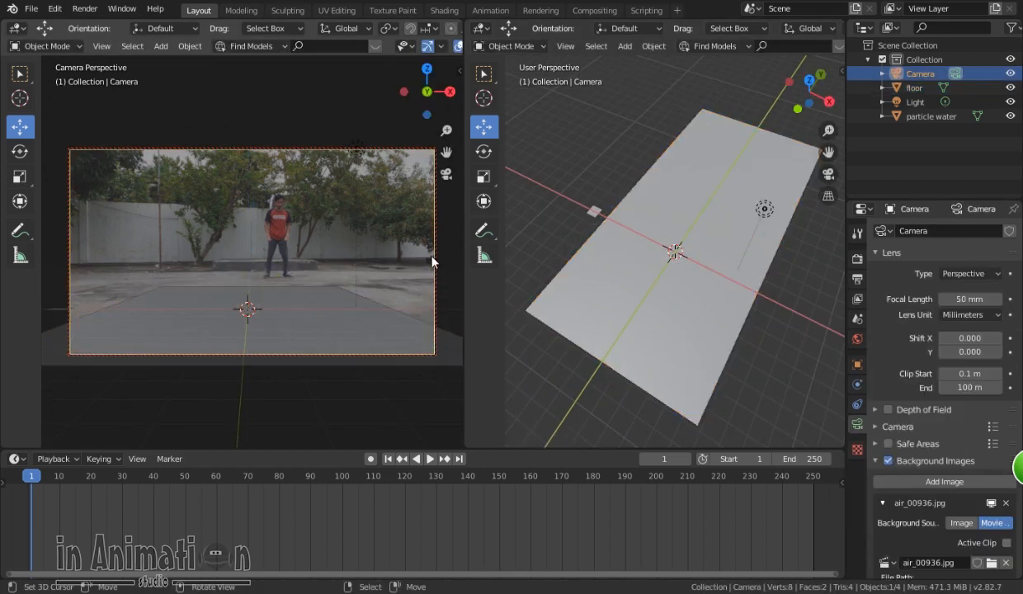
key("r")
key("x")
left_click(440, 269)
key("g")
left_click(440, 239)
Scale the floor plane along X by about 1.63 so it spans the camera frame's width
right_click(374, 284)
key("s")
key("x")
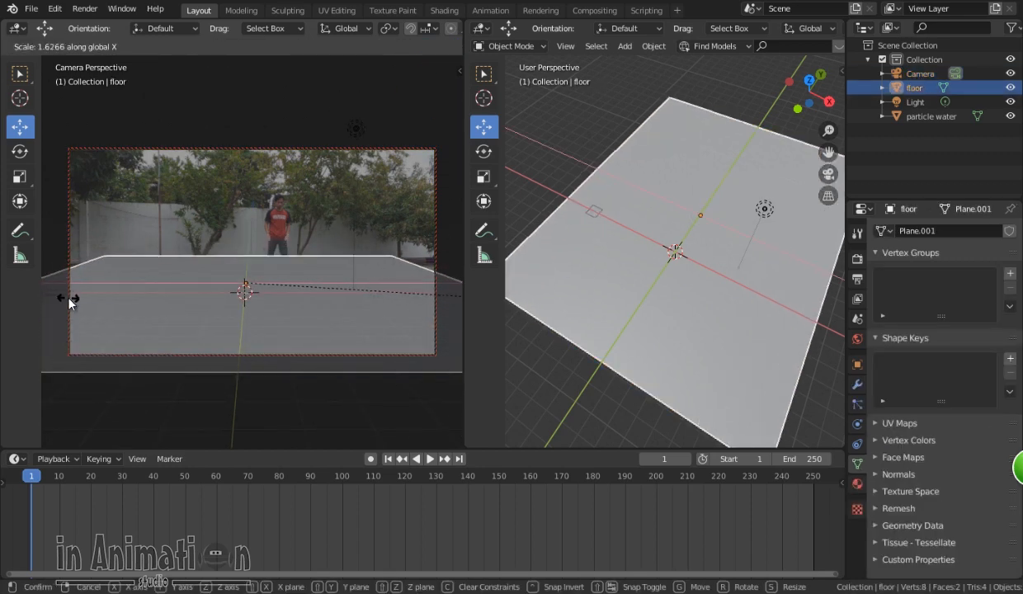
left_click(69, 301)
Reposition the particle water plane by raising it slightly and shifting it along the floor
middle_click_drag(588, 380, 585, 299)
right_click(600, 240)
left_click_drag(596, 180, 596, 172)
left_click_drag(629, 225, 651, 211)
left_click_drag(654, 232, 671, 239)
right_click(341, 307)
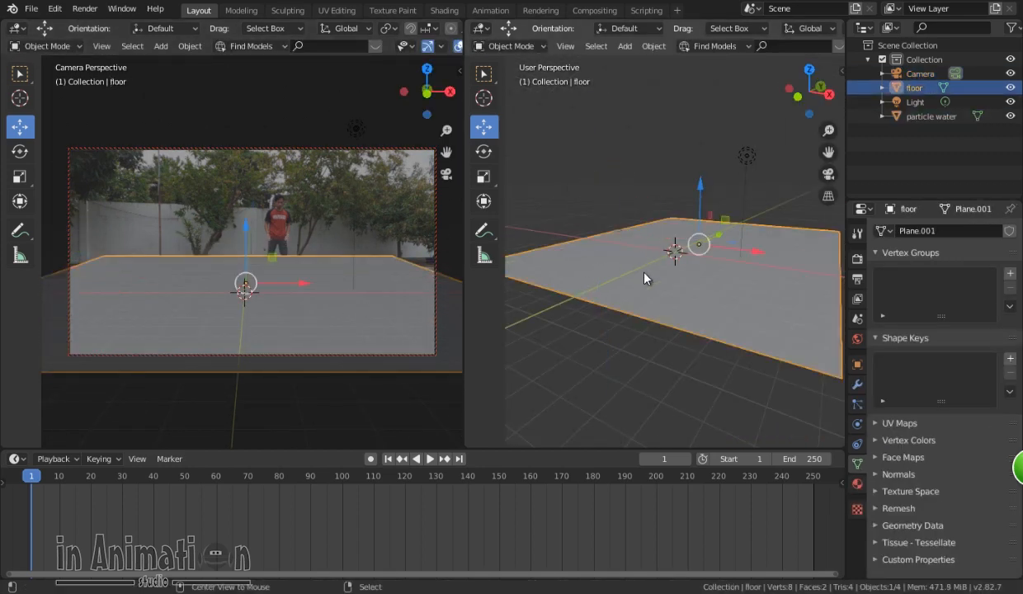
Add an Archemedian spiral curve at the 3D cursor on the floor plane
left_click_drag(646, 277, 647, 338, "alt")
left_click_drag(646, 279, 647, 280, "alt")
key("shift+a")
mouse_move(626, 287)
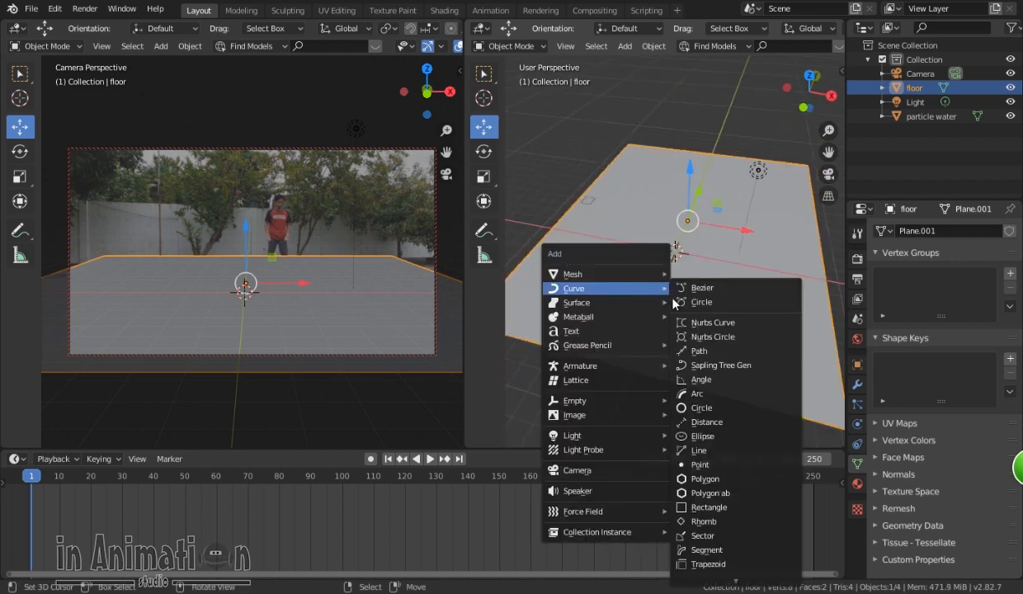
scroll(703, 482, "down", 3)
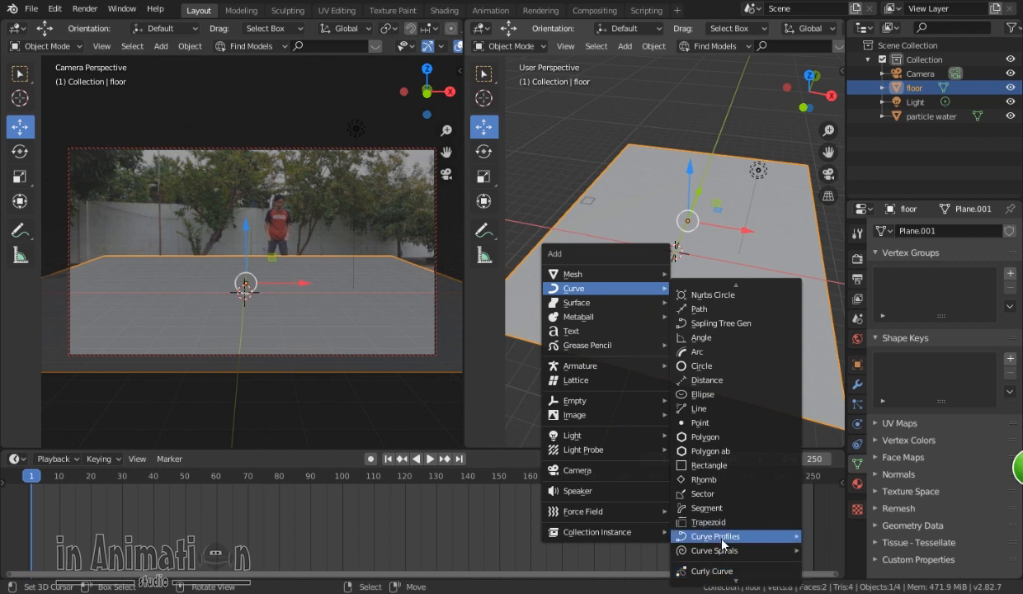
mouse_move(722, 548)
left_click(842, 502)
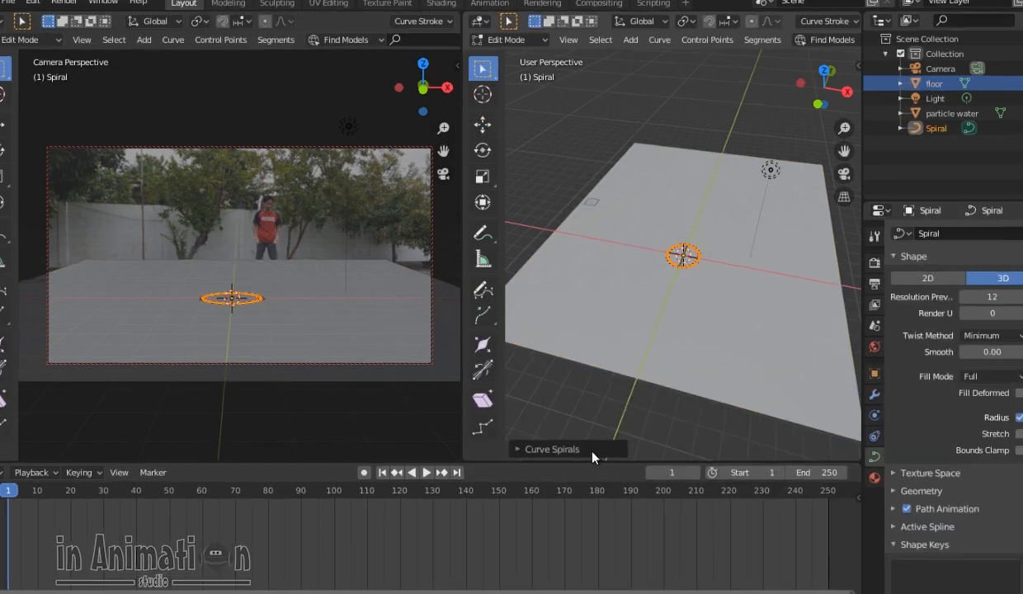
Set the spiral's height to 0.57
left_click(573, 436)
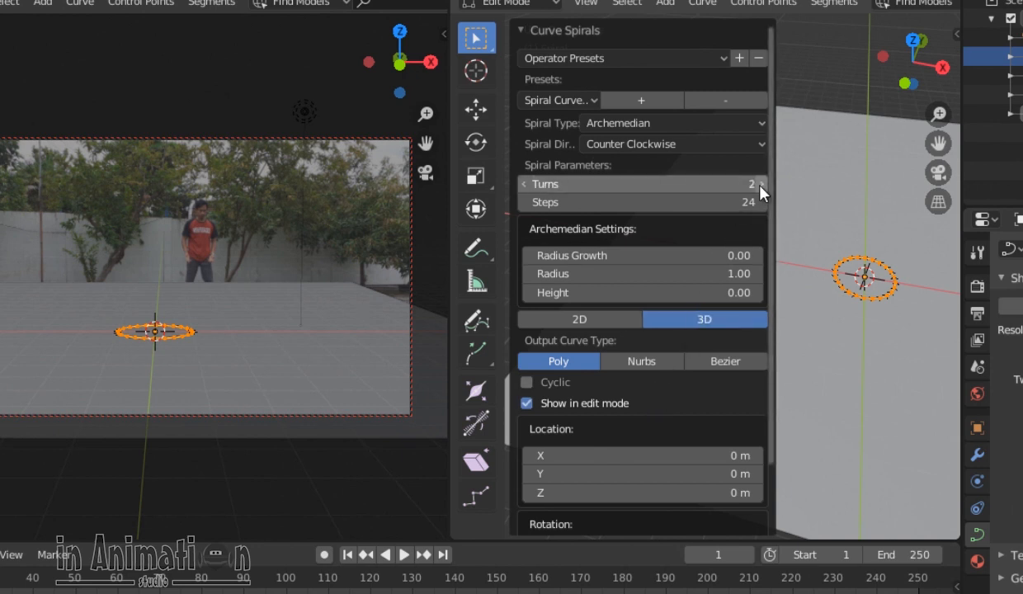
left_click(752, 293)
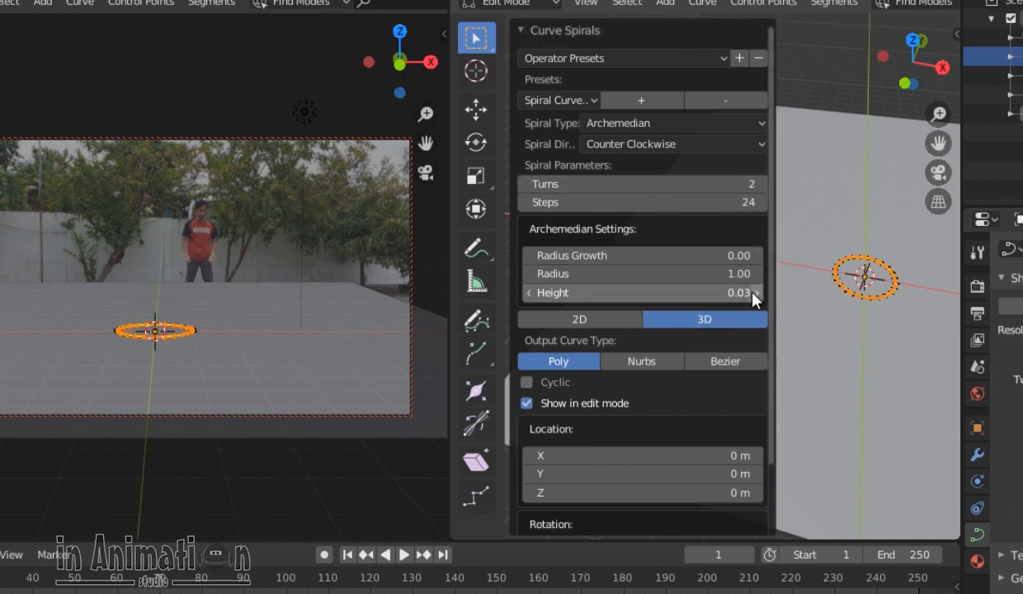
left_click(752, 293)
left_click(752, 293)
left_click(751, 293)
left_click(752, 293)
left_click(752, 293)
left_click(752, 293)
left_click(752, 293)
left_click(752, 293)
left_click(752, 293)
left_click(752, 293)
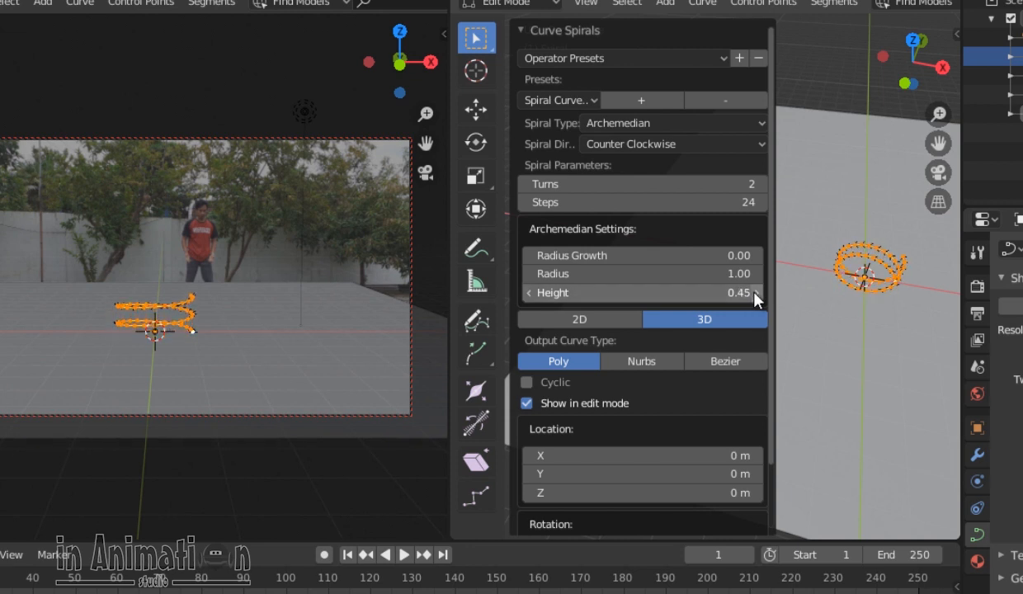
left_click(752, 293)
left_click(752, 293)
left_click(752, 293)
left_click(752, 293)
Set the spiral's radius to 3.28 and its radius growth to 1.02
left_click_drag(743, 274, 817, 289)
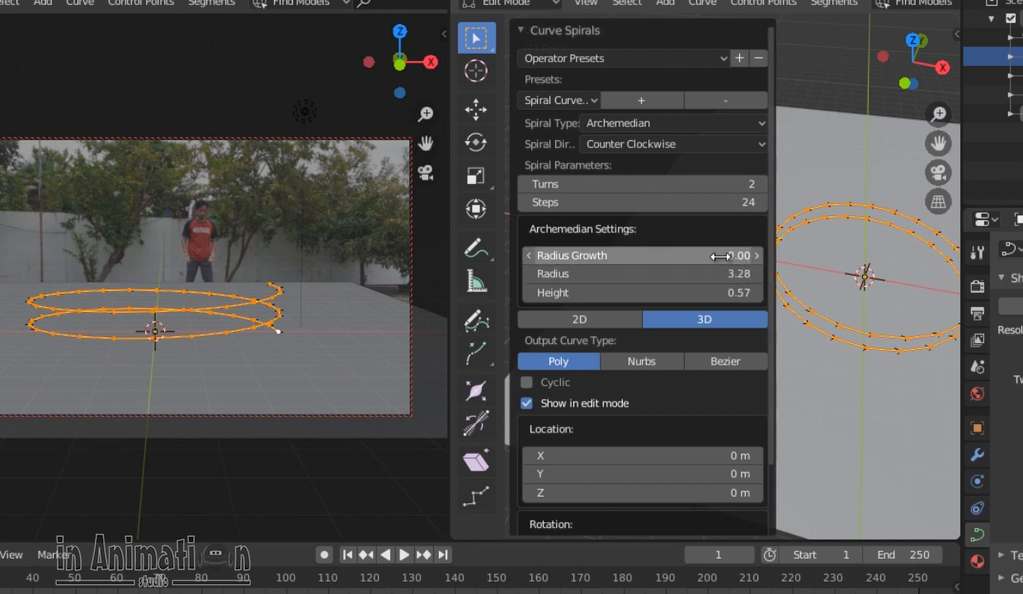
left_click_drag(743, 255, 757, 251)
scroll(855, 304, "down", 3)
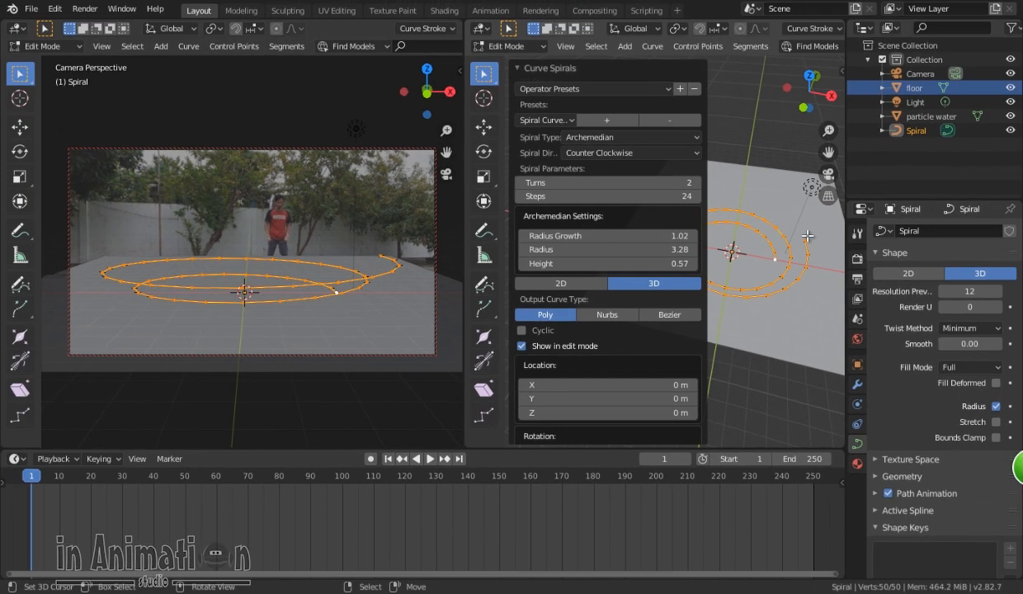
Extrude the spiral's outer end point in top view, curving around the far side and out just past the floor's -X edge
left_click(807, 236)
key("KP_7")
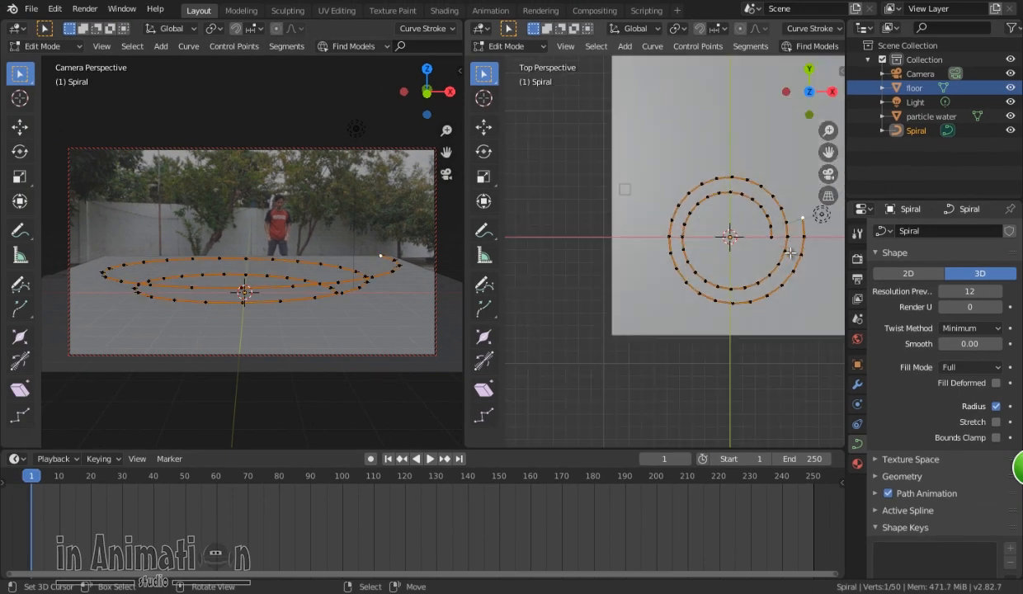
key("e")
left_click(782, 190)
key("e")
key("e")
key("e")
key("e")
key("e")
key("e")
left_click(755, 175)
left_click(716, 167)
left_click(680, 180)
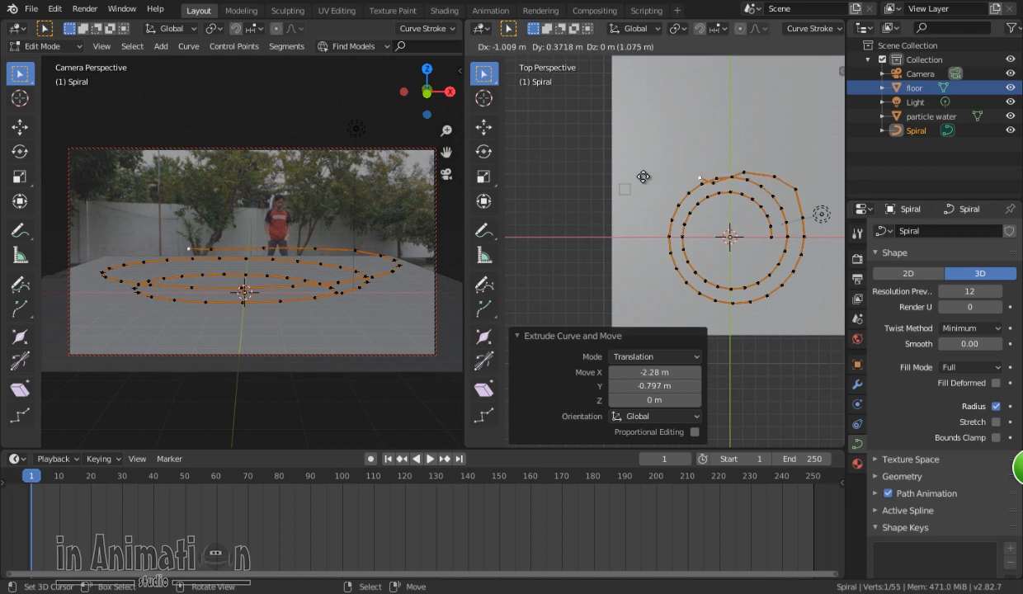
left_click(635, 170)
left_click(596, 180)
left_click(553, 182)
key("e")
left_click(538, 182)
Extrude the spiral's inner end point across the coils and out towards the floor's -X edge
right_click(765, 236)
key("e")
left_click(740, 264)
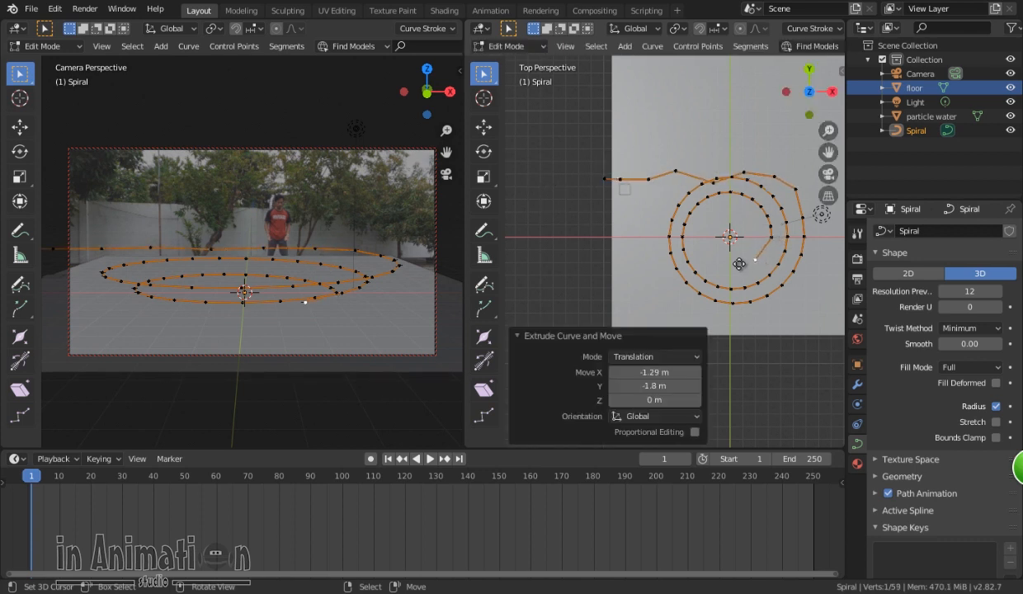
key("e")
left_click(642, 229)
key("e")
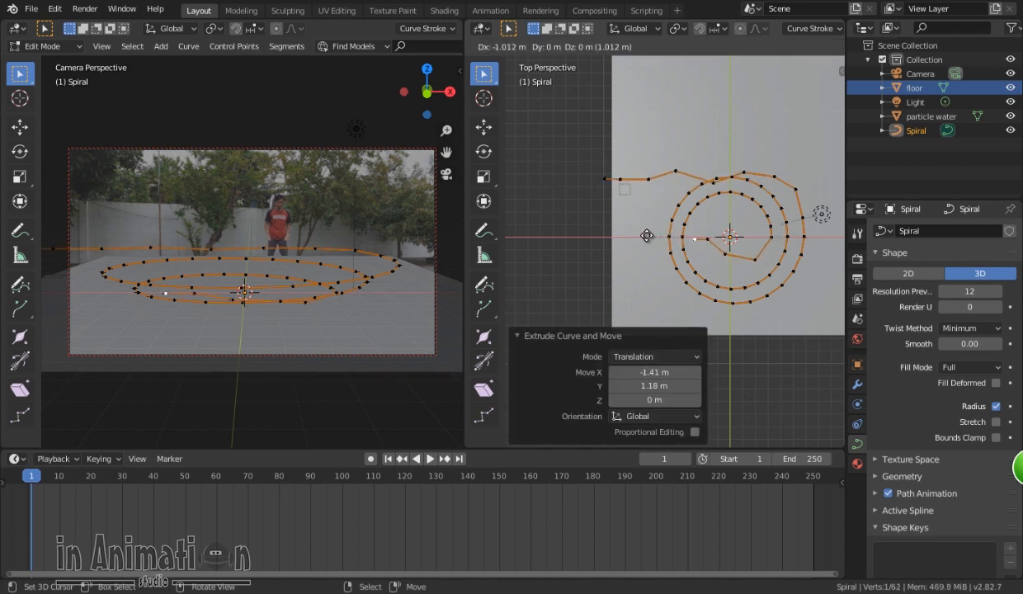
left_click(631, 244)
key("e")
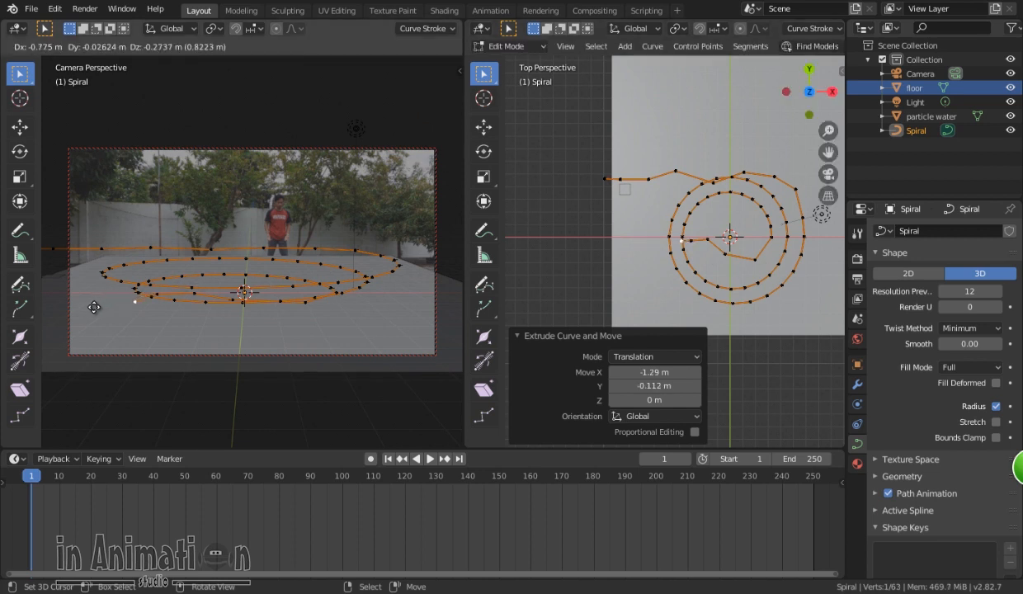
left_click(92, 306)
key("e")
left_click(63, 294)
key("e")
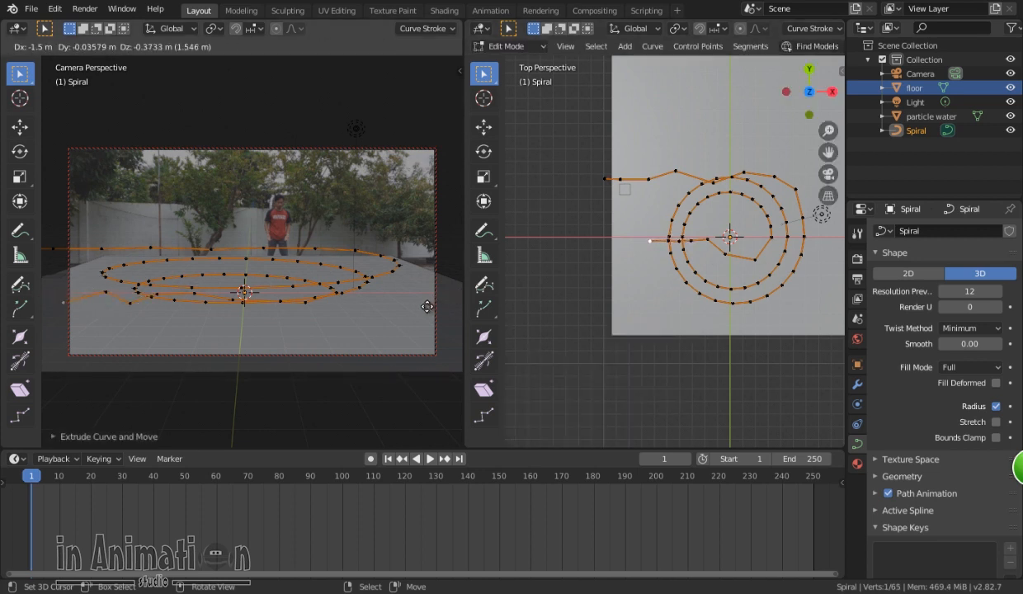
left_click(428, 307)
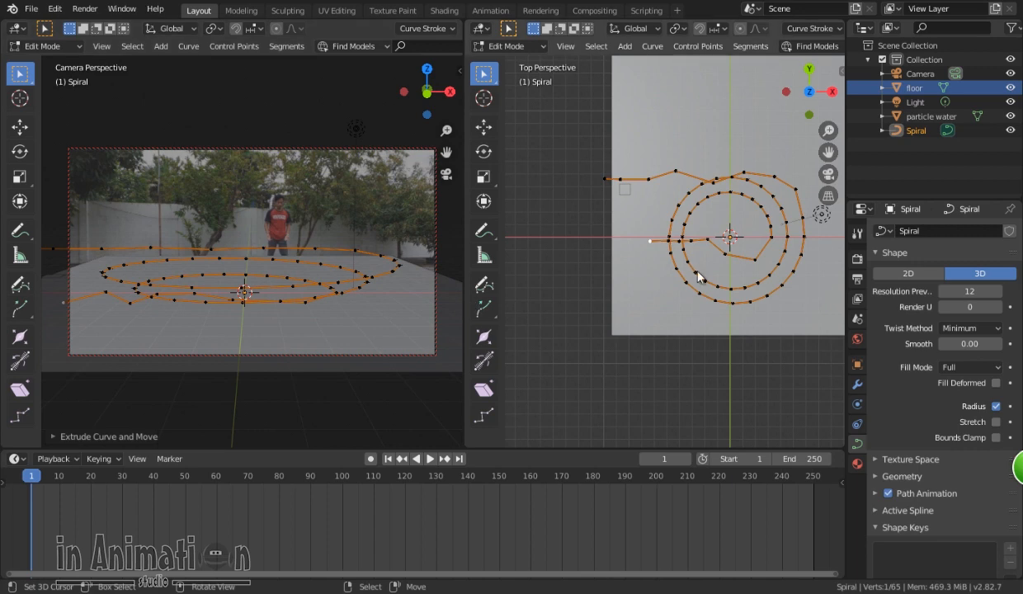
Move the spiral back along the floor, away from the camera, and tilt it slightly around X
key("Tab")
key("g")
left_click(735, 125)
key("Tab")
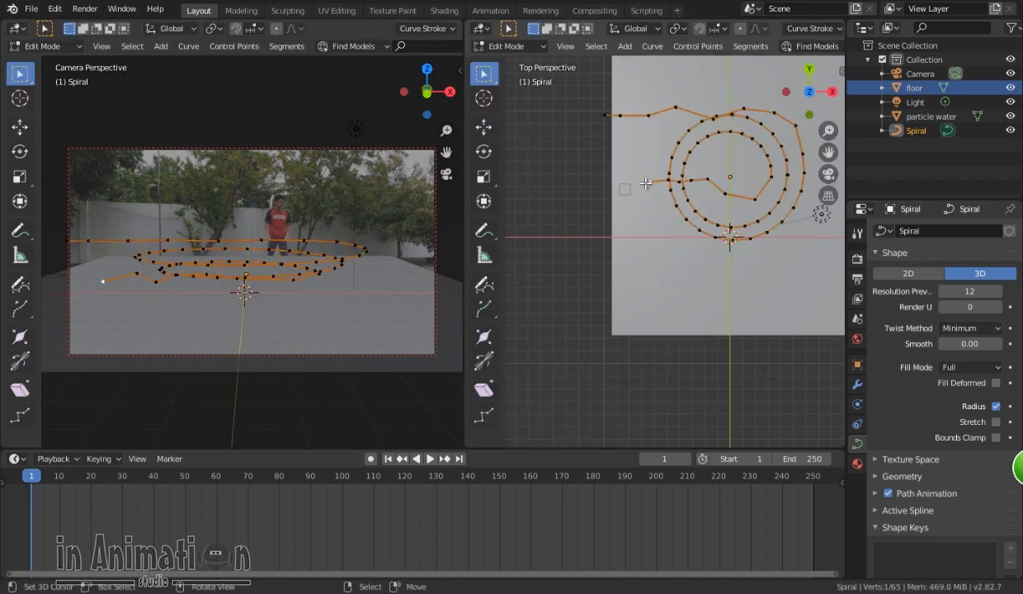
key("Tab")
key("r")
key("x")
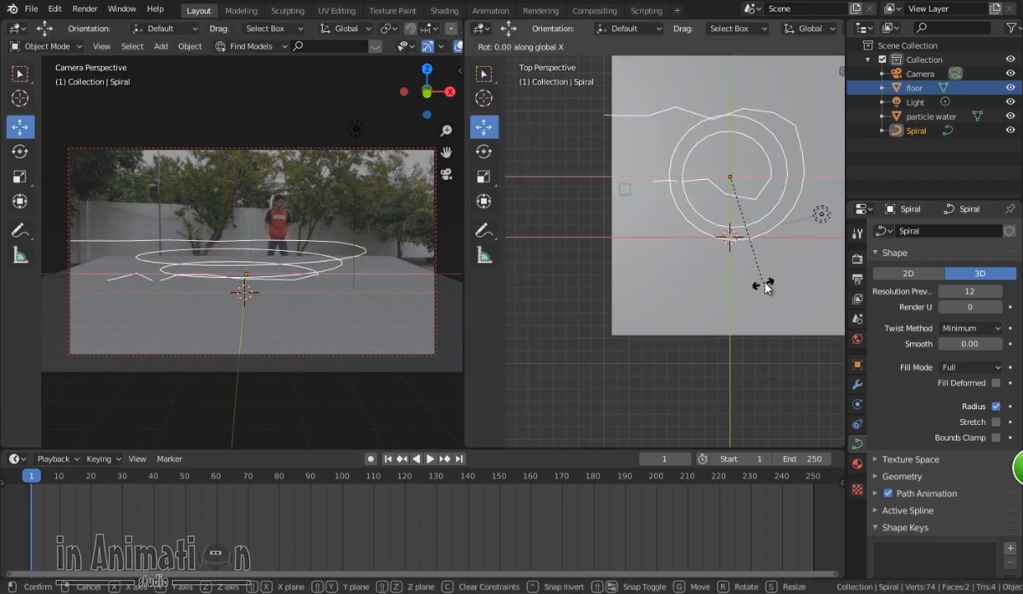
left_click(749, 293)
Raise the spiral above the floor around the person in the footage and shift it slightly along +X
key("g")
key("z")
left_click(256, 198)
key("g")
key("x")
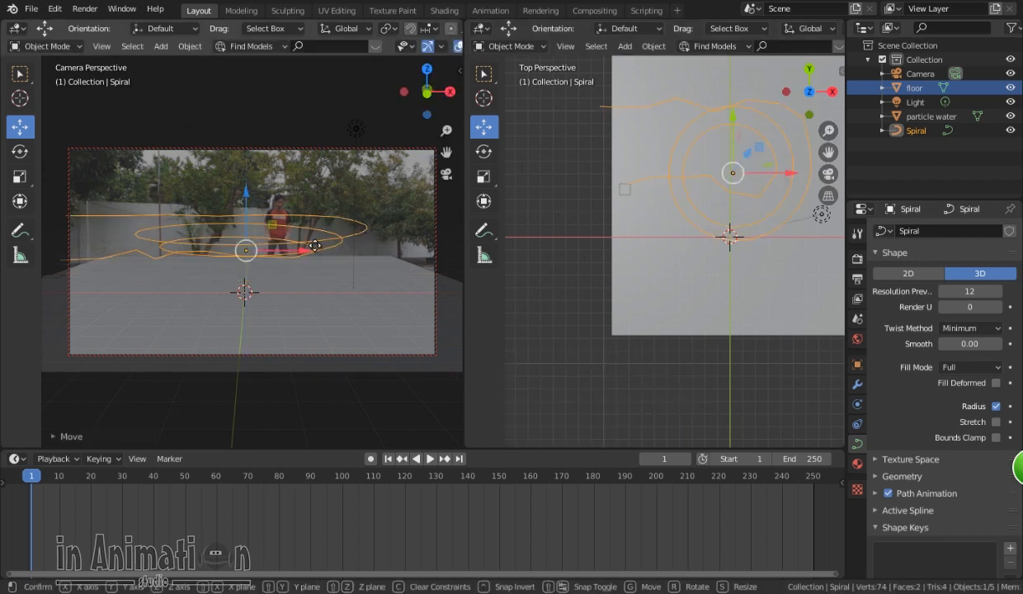
left_click(675, 192)
Move the curve's two loose ends outward past the camera frame's edge and even out the outer tail's points
key("Tab")
key("g")
left_click(591, 198)
right_click(611, 109)
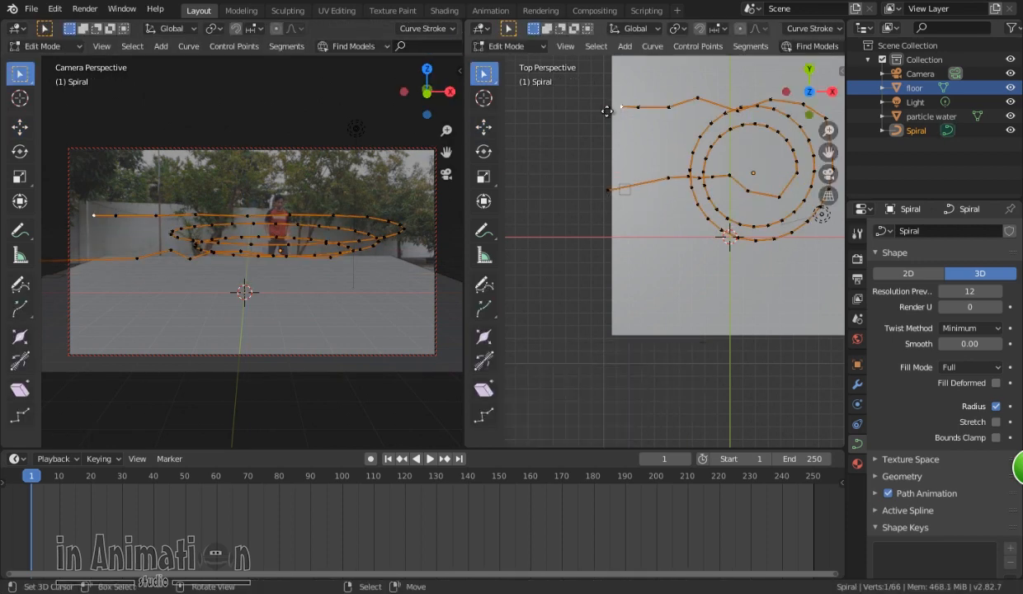
key("g")
left_click(570, 125)
right_click(634, 115)
key("g")
left_click(121, 225)
key("Tab")
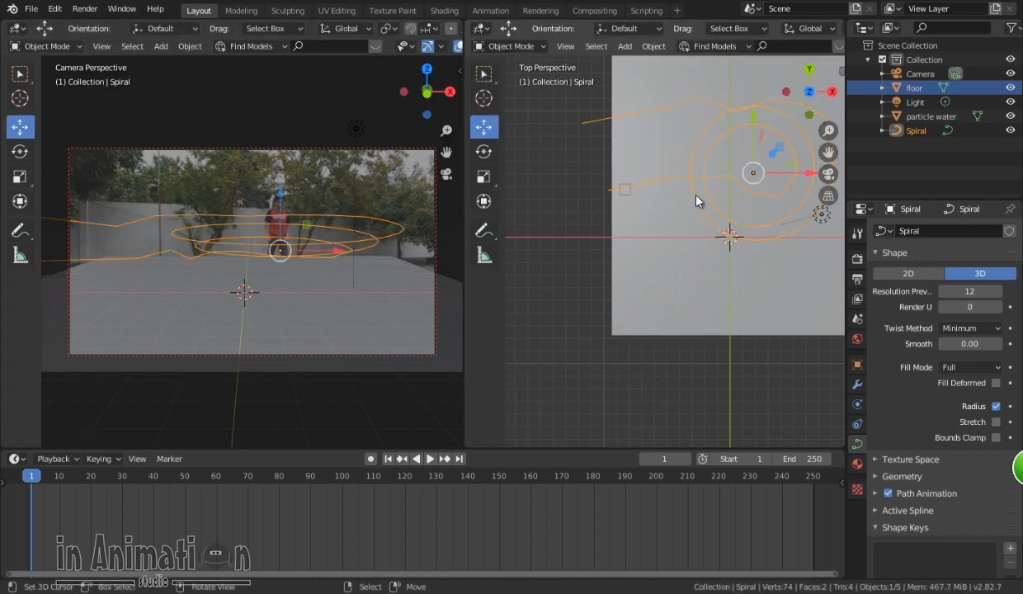
Enable a force field on the spiral and set its type to Curve Guide
left_click(858, 423)
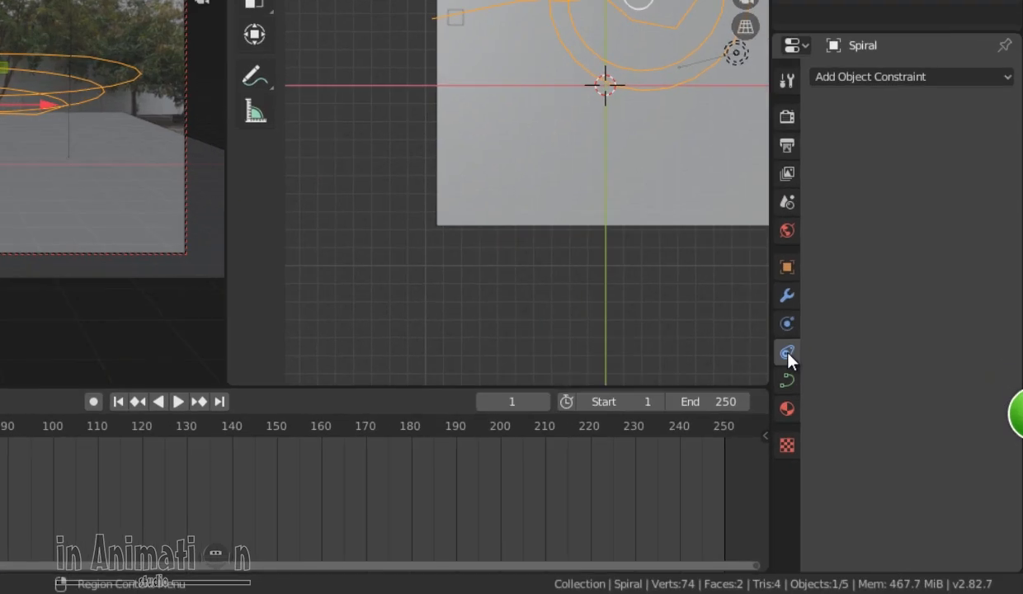
left_click(858, 408)
left_click(949, 249)
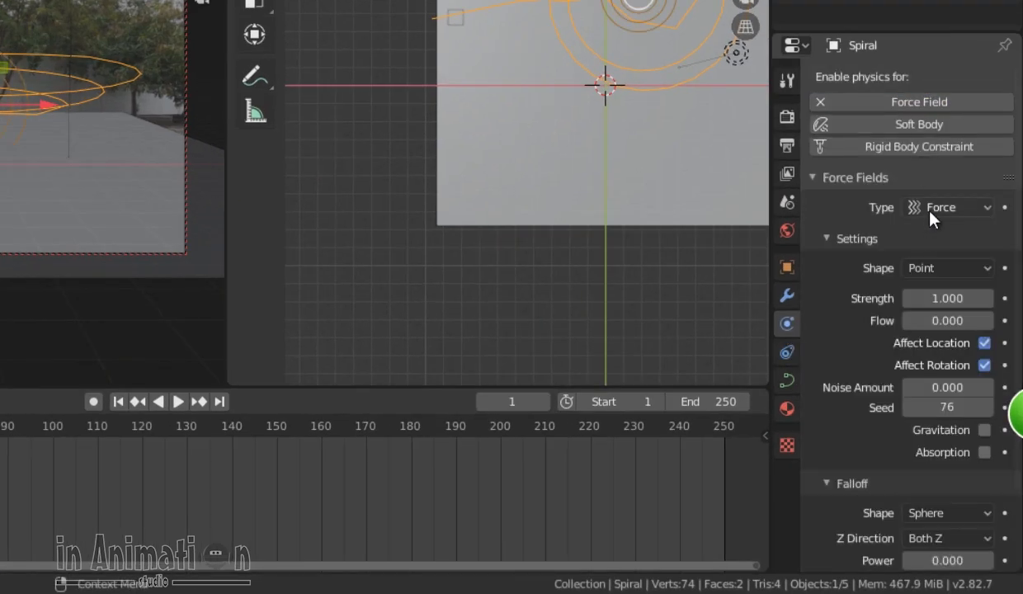
left_click(941, 208)
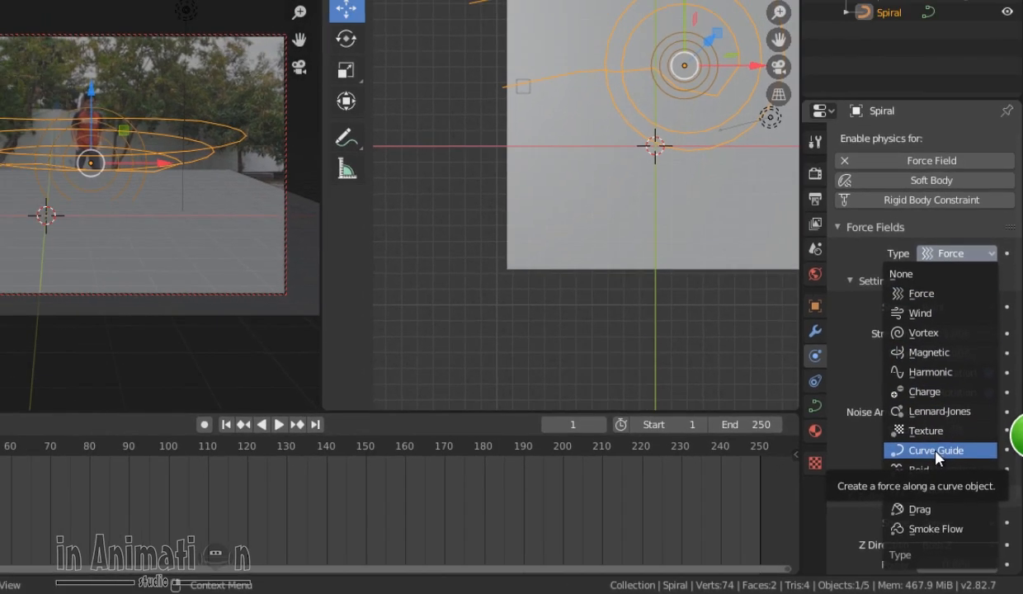
left_click(924, 432)
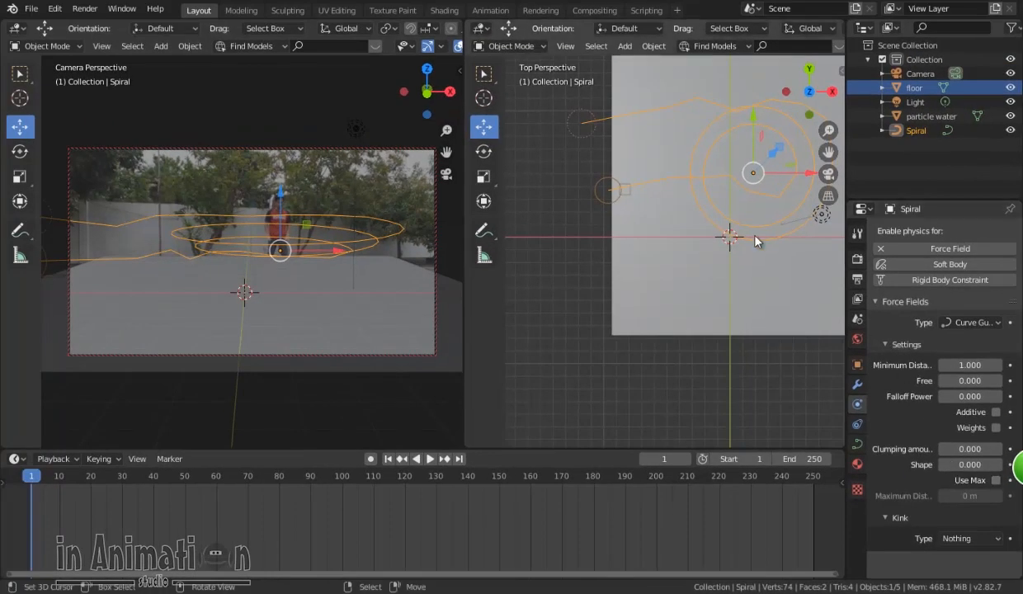
Add an emitter particle system to the particle water plane
left_click(625, 190)
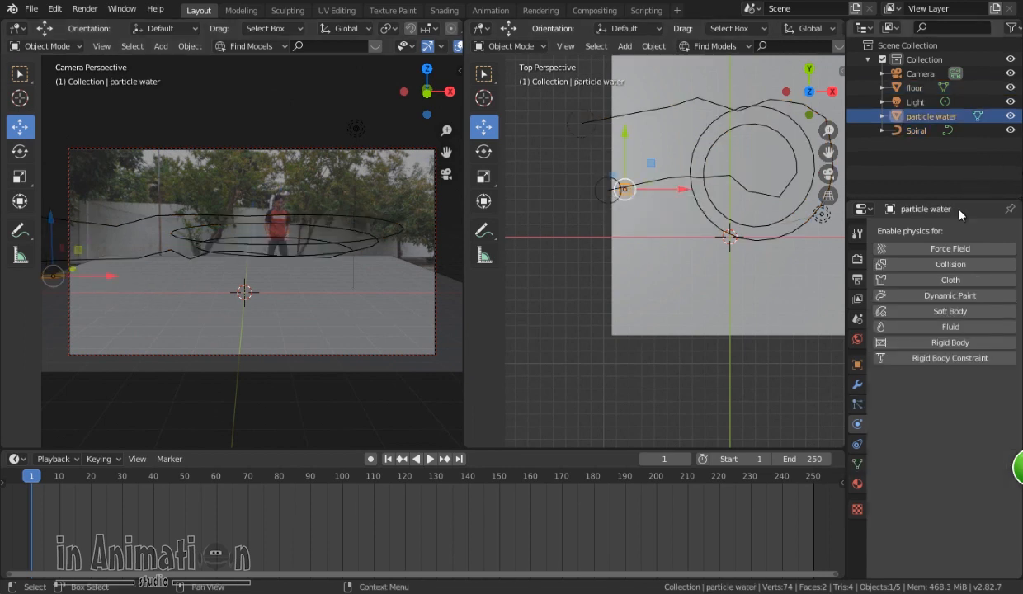
left_click(859, 404)
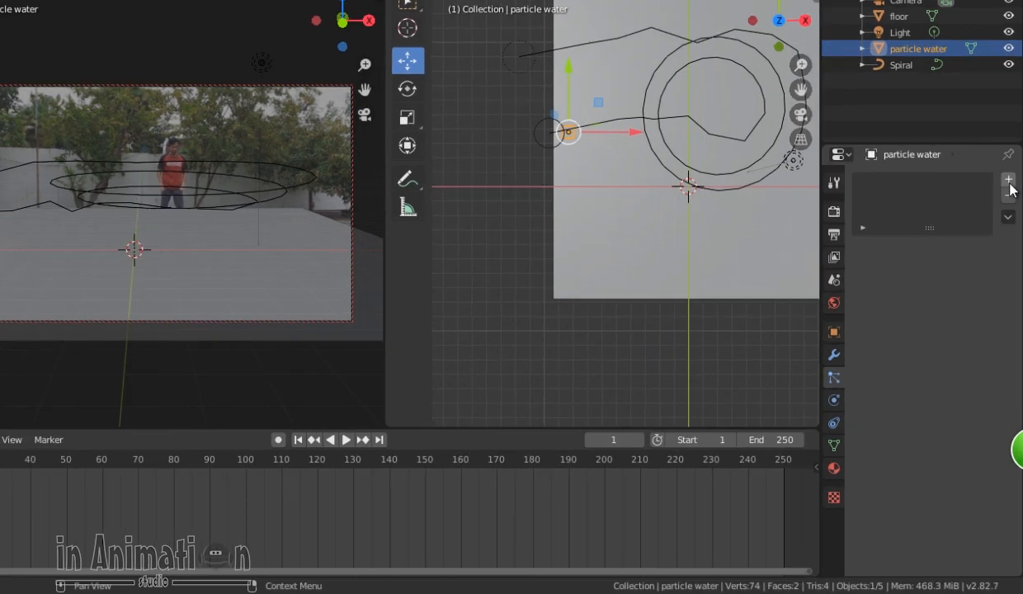
left_click(1010, 231)
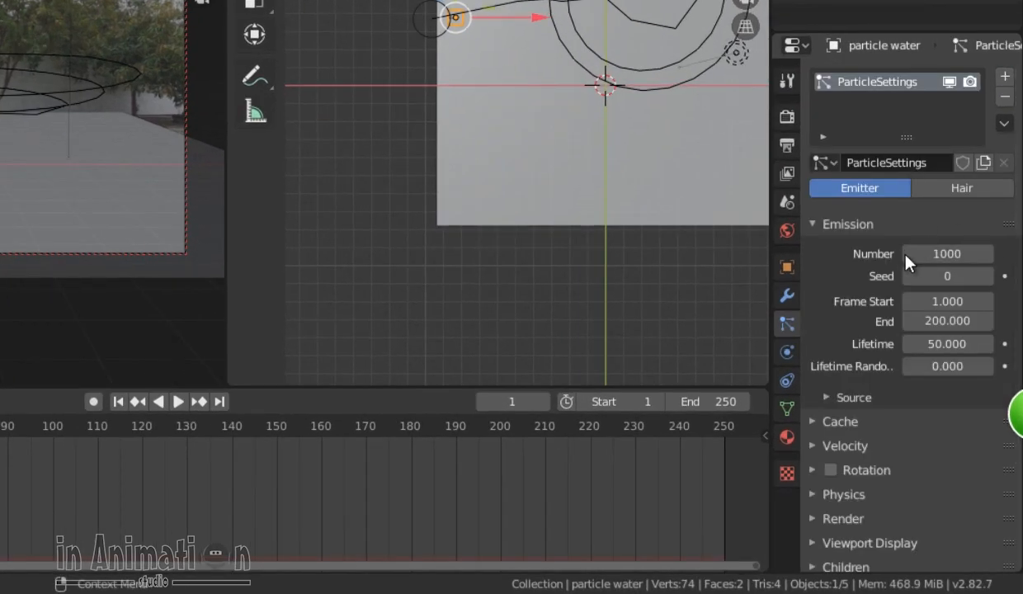
left_click(949, 256)
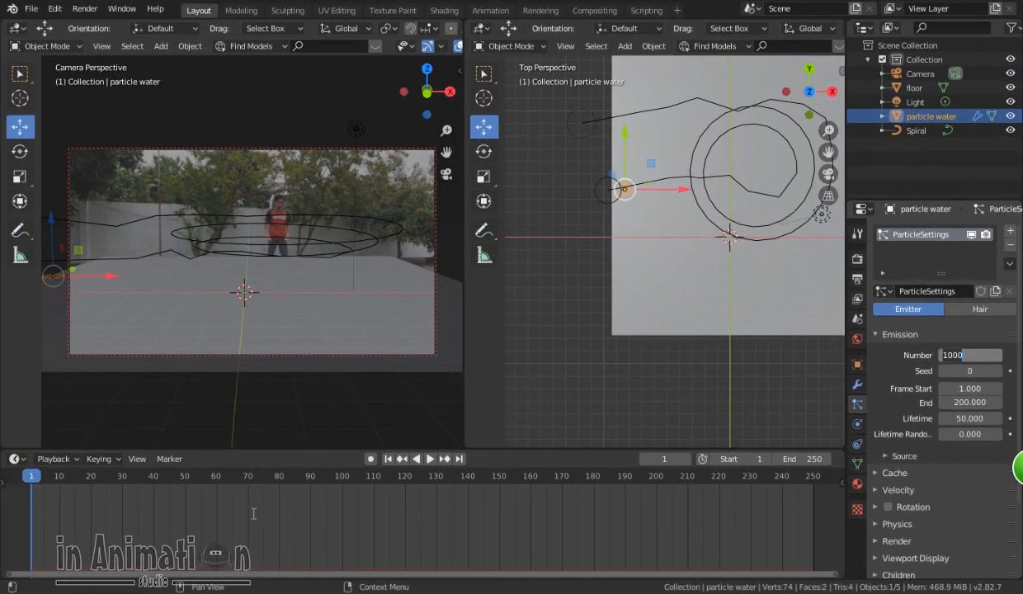
Play the animation from the start to examine how the particles follow the spiral against the footage
left_click(44, 489)
left_click_drag(44, 487, 208, 485)
left_click(388, 459)
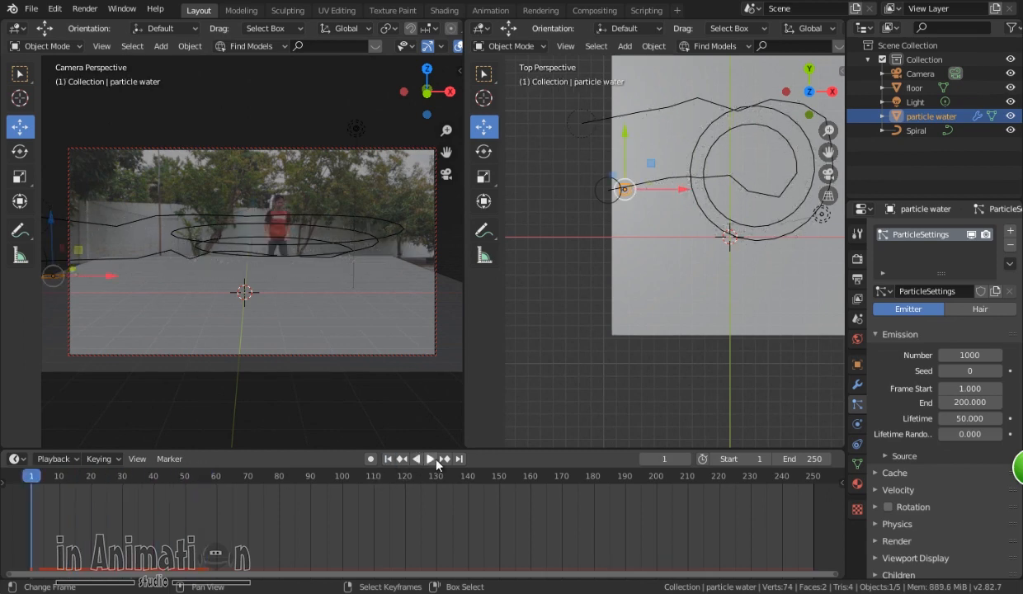
left_click(430, 459)
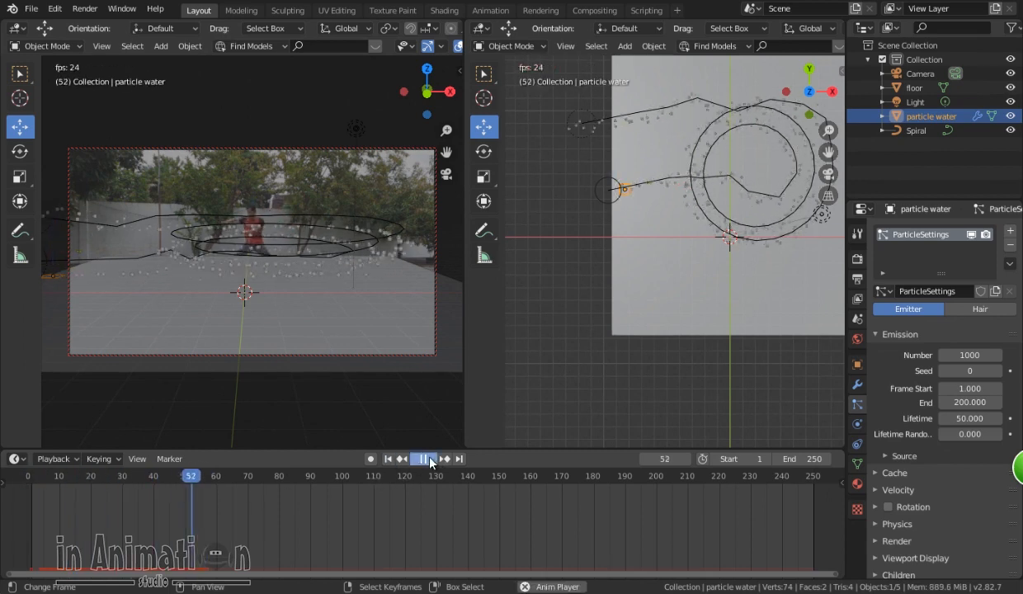
left_click(424, 459)
left_click(388, 459)
left_click(426, 458)
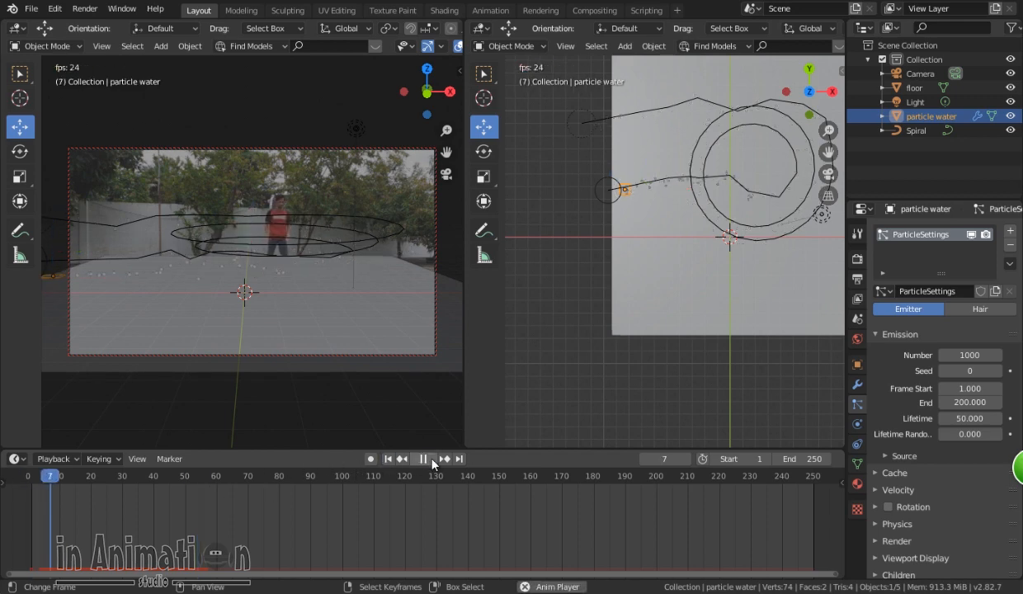
left_click(421, 461)
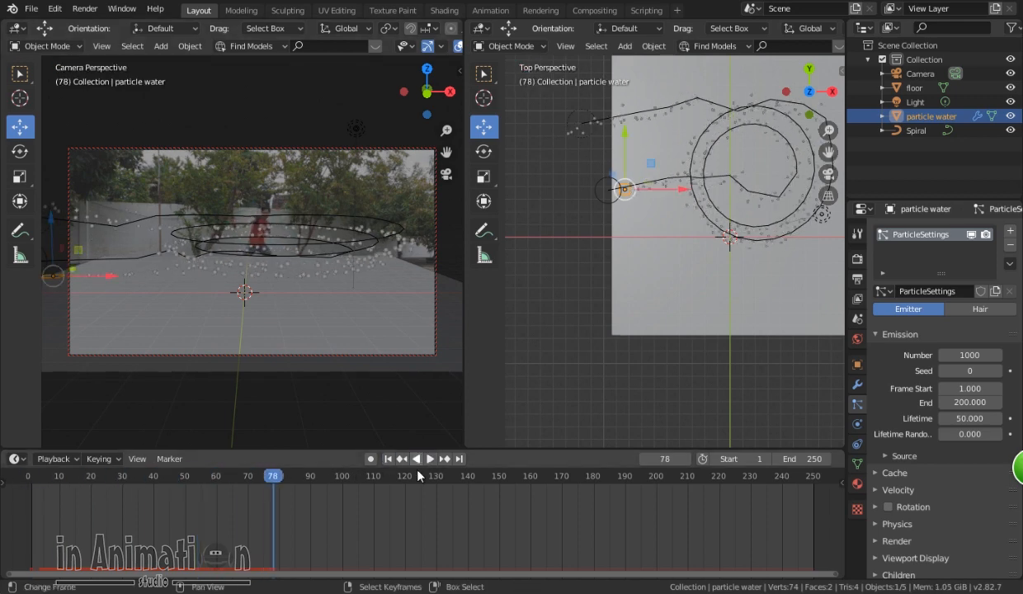
Go to frame 30, set the particle emission's start frame to 30, and play the animation
left_click_drag(237, 480, 123, 485)
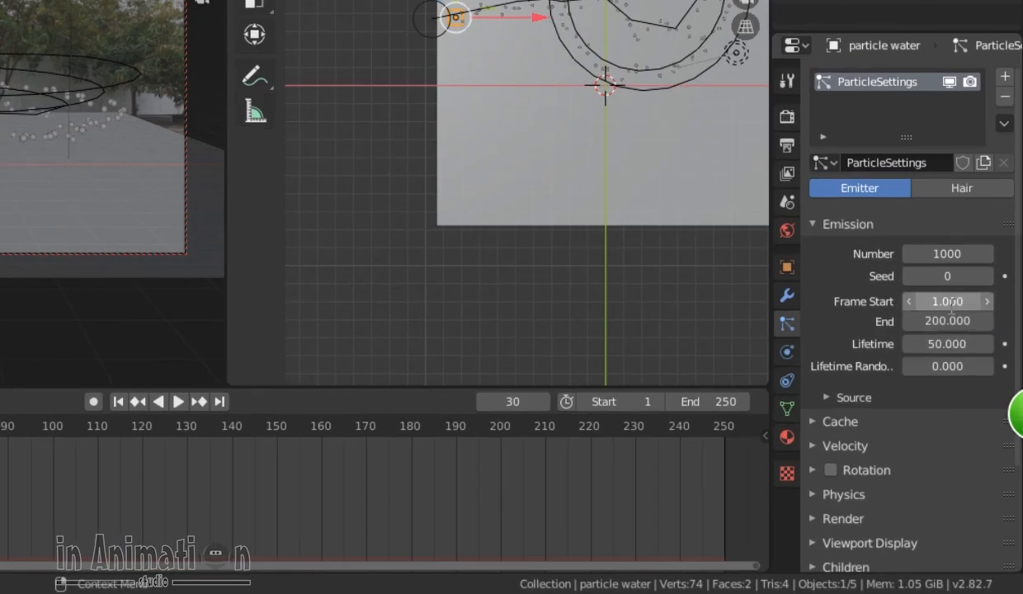
key("Return")
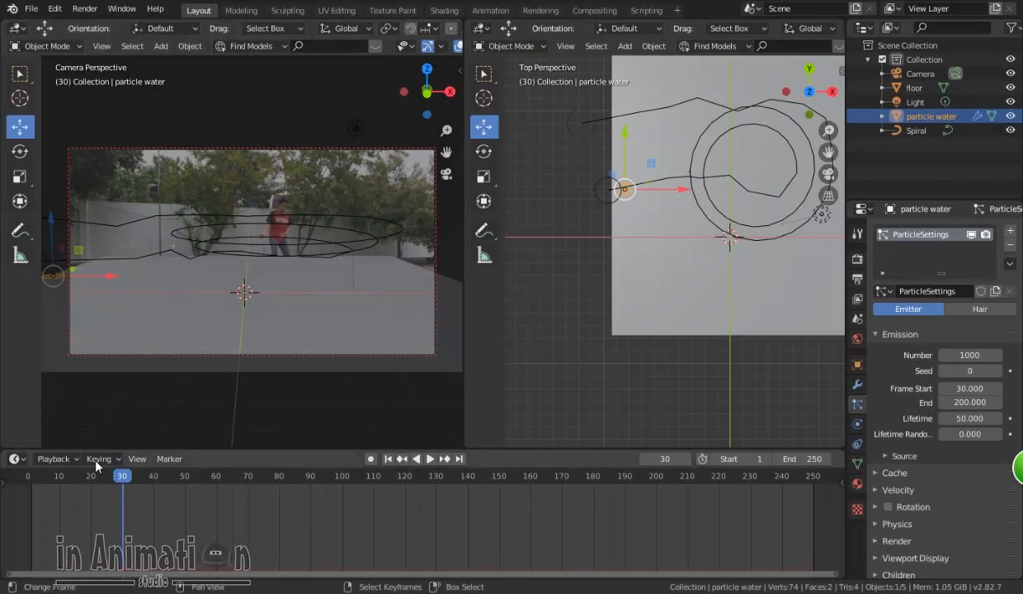
key("space")
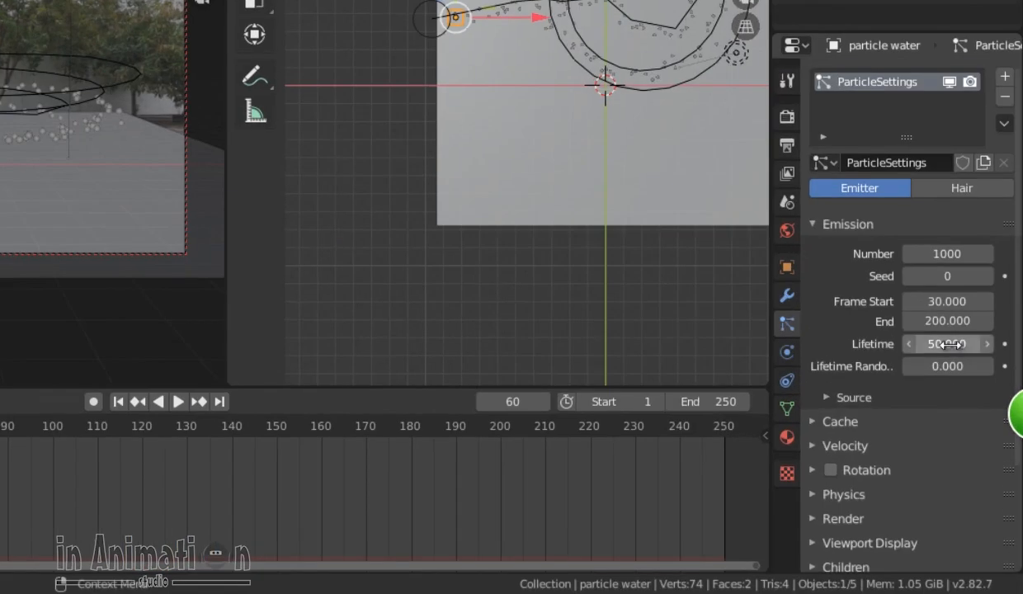
Set the particle emission's end frame to 60 and play the animation from the start
left_click(916, 321)
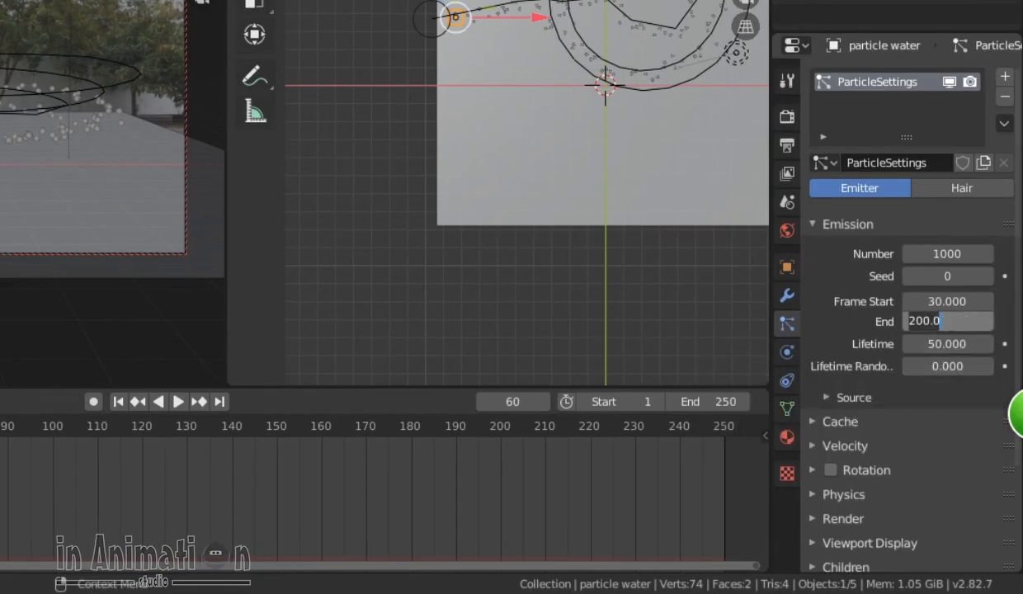
type("60")
key("Return")
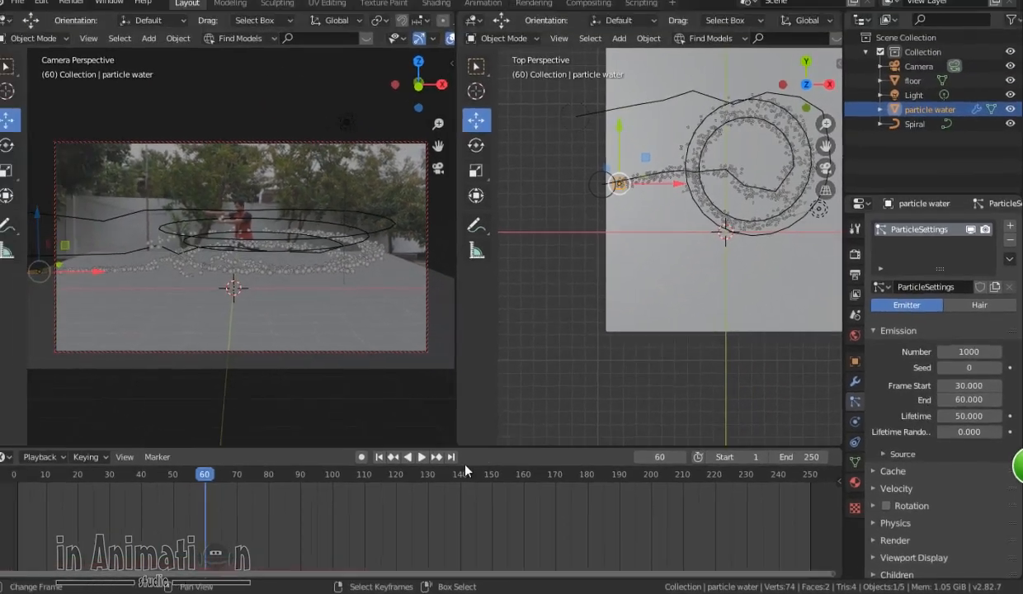
left_click(388, 459)
left_click(429, 459)
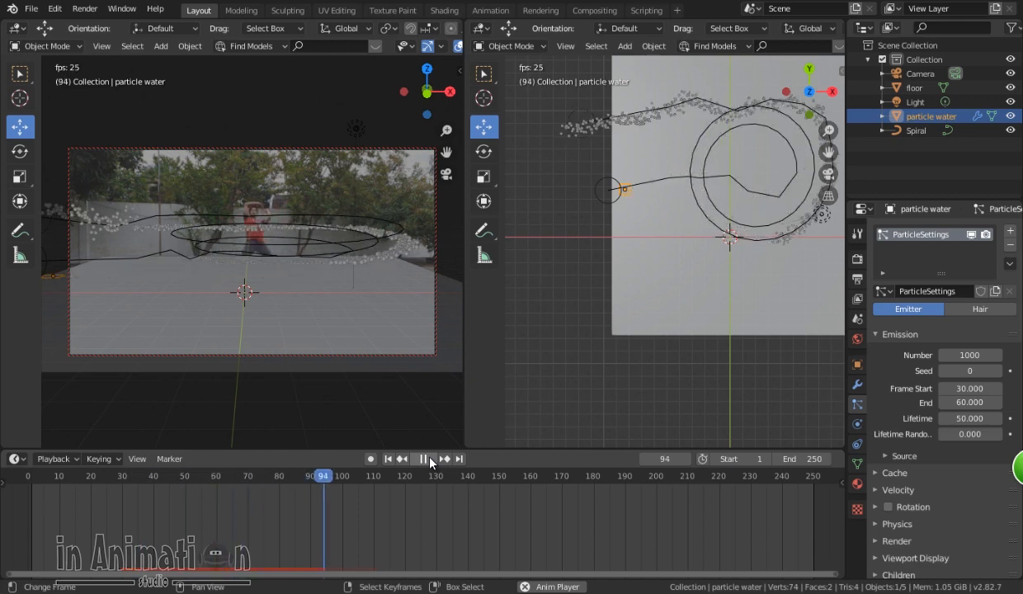
left_click(425, 460)
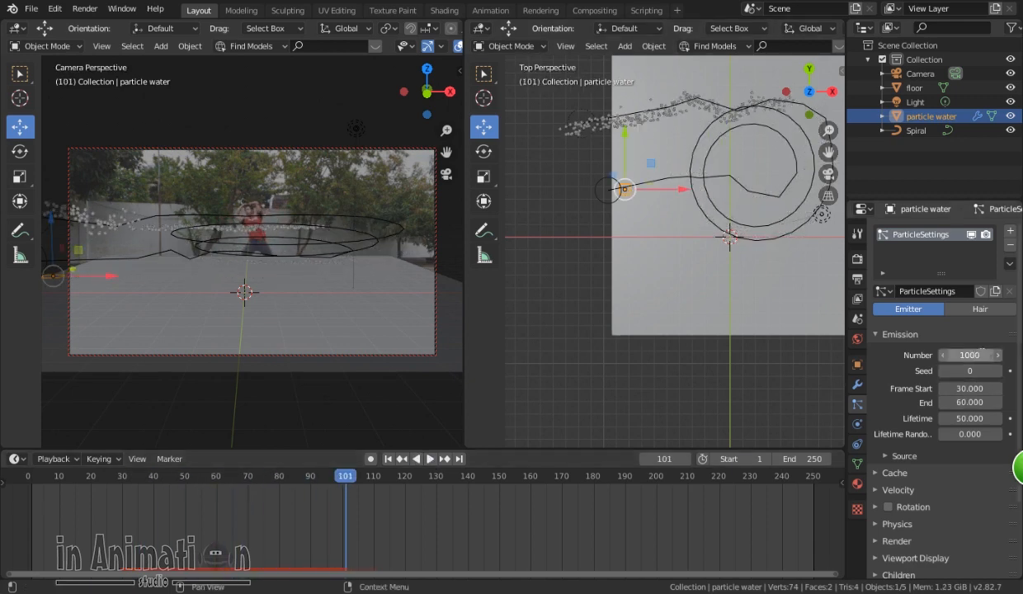
Set the particle number to 100 and the lifetime to 150, and play the animation
type("0")
key("Return")
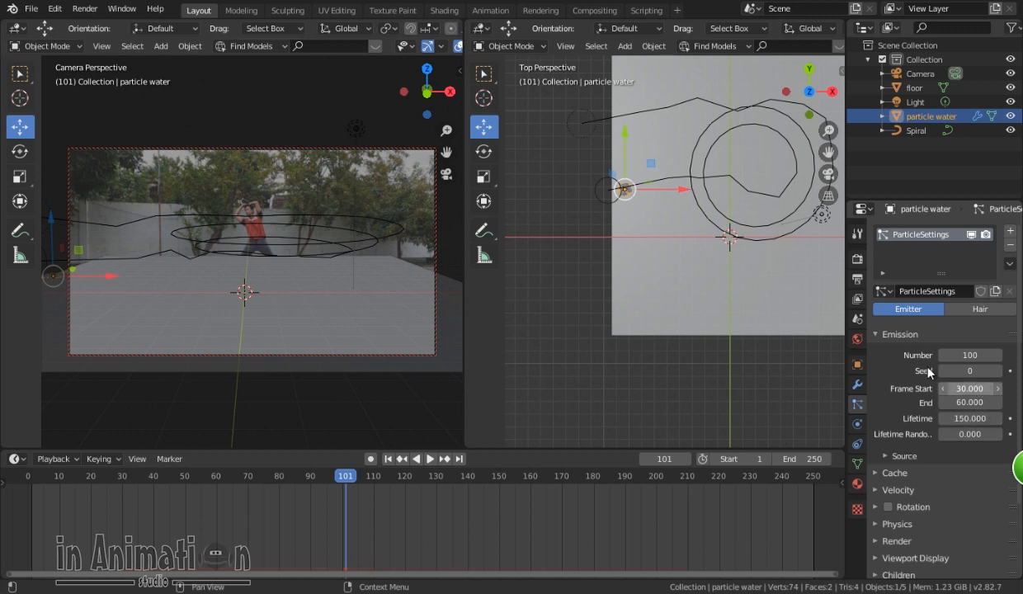
left_click(402, 459)
left_click(429, 460)
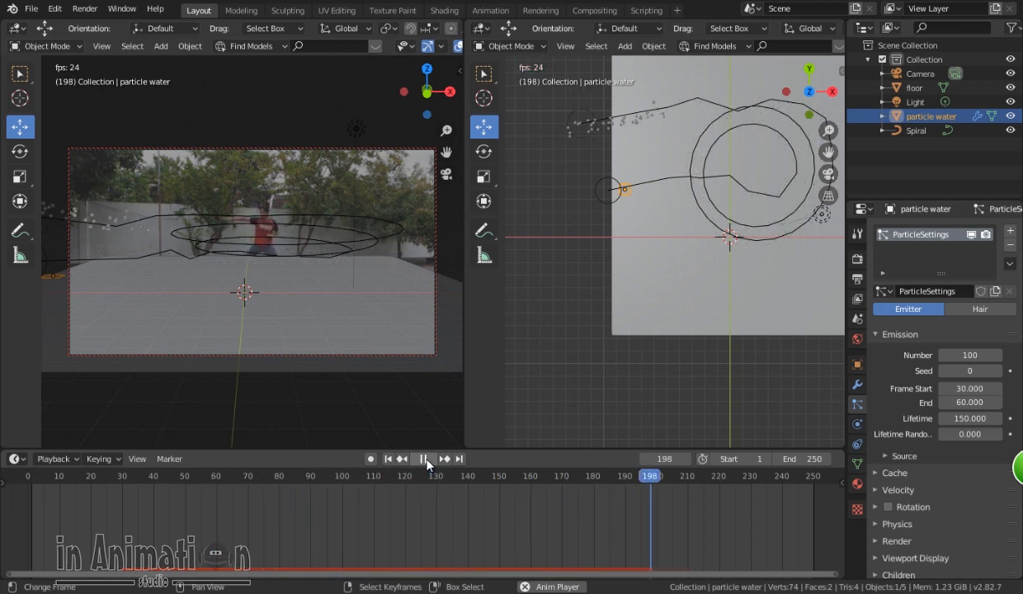
left_click(425, 460)
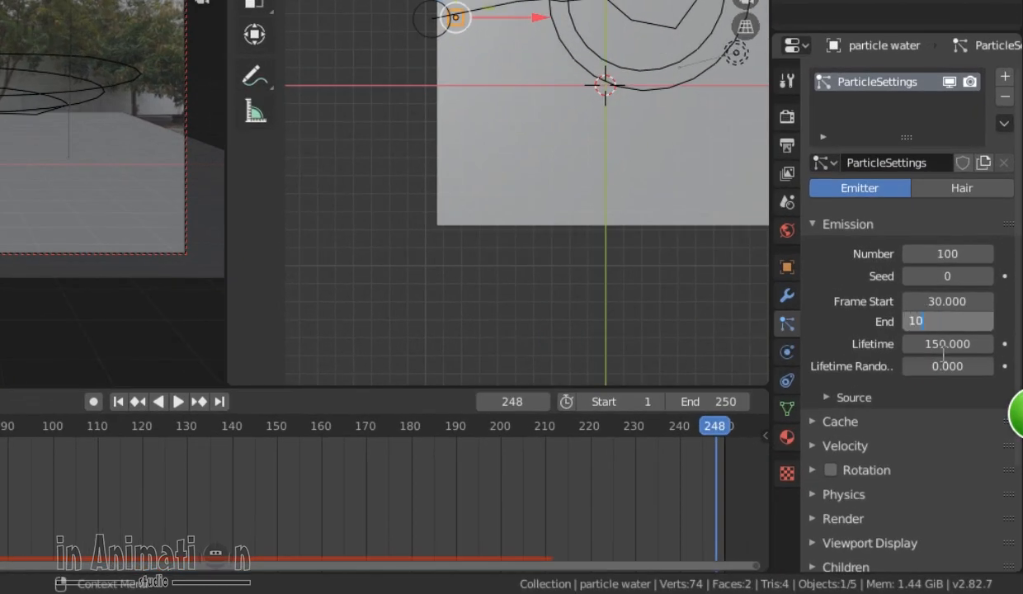
Set the particle emission's end frame to 100 and replay the animation from the first frame
type("0")
key("Return")
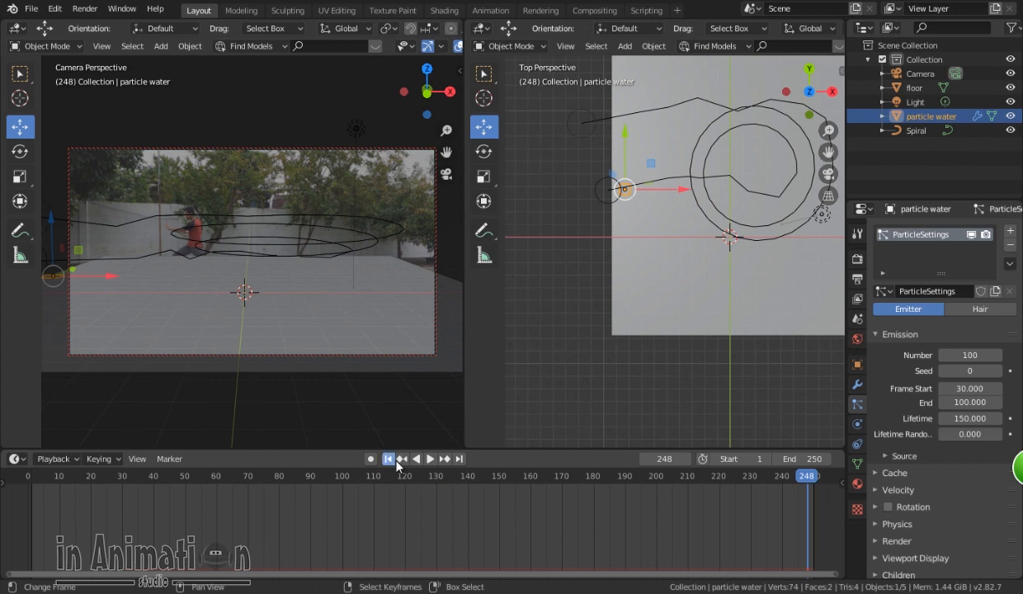
left_click(391, 459)
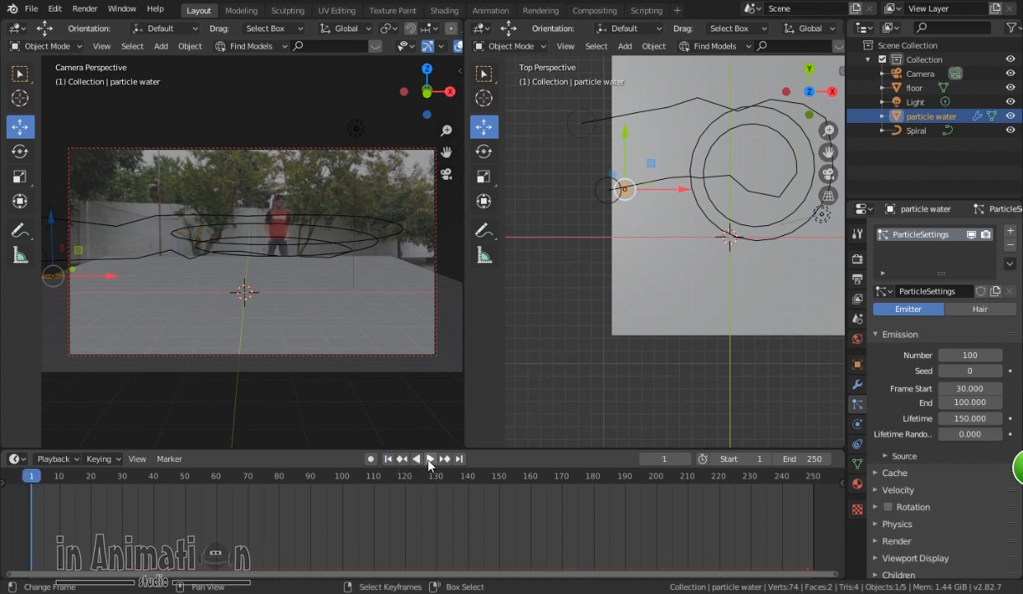
left_click(429, 459)
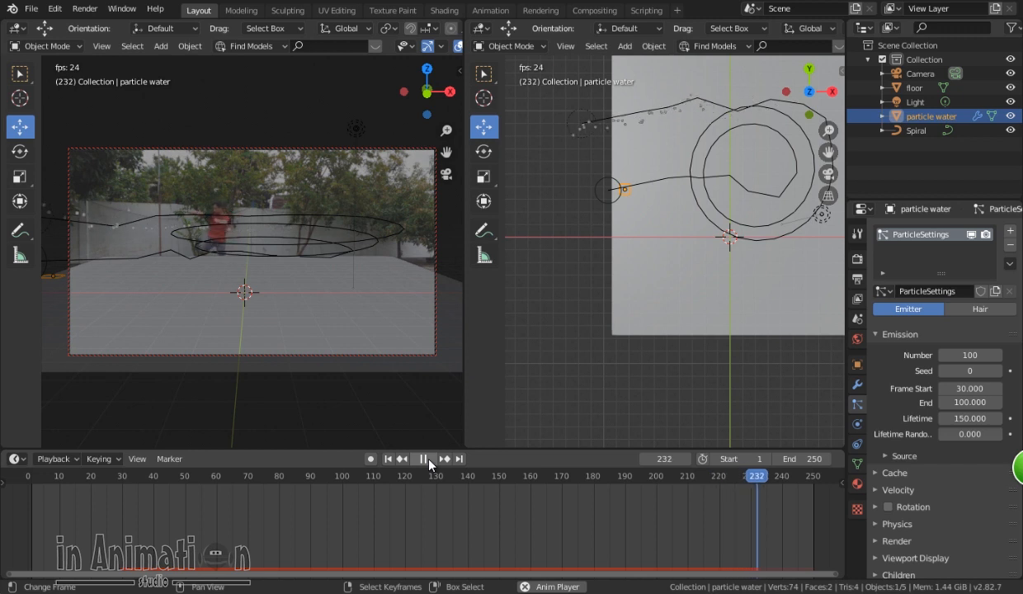
left_click(429, 459)
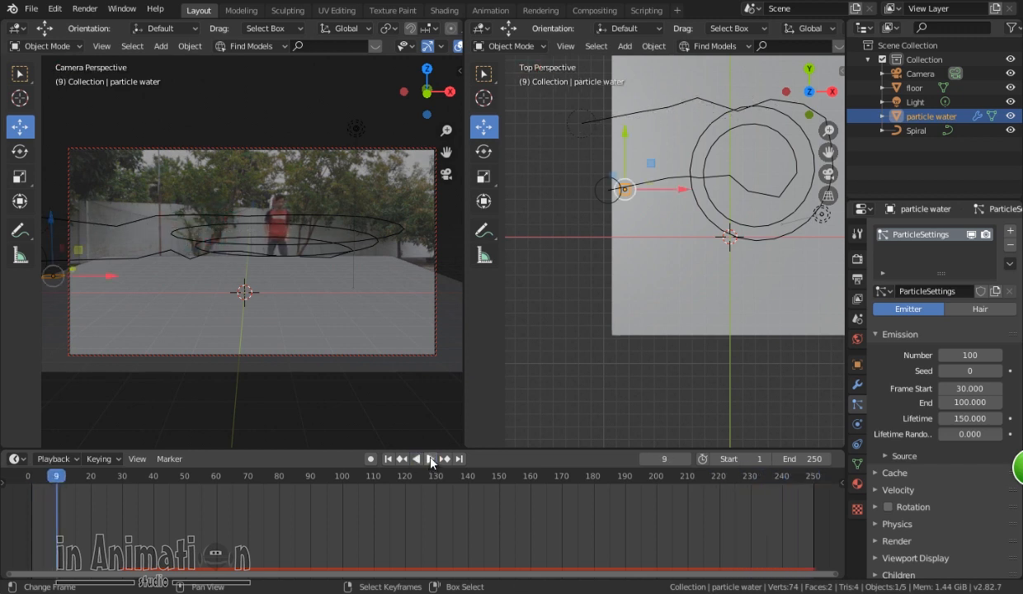
Create a new collection in the scene and name it "water"
left_click(869, 59)
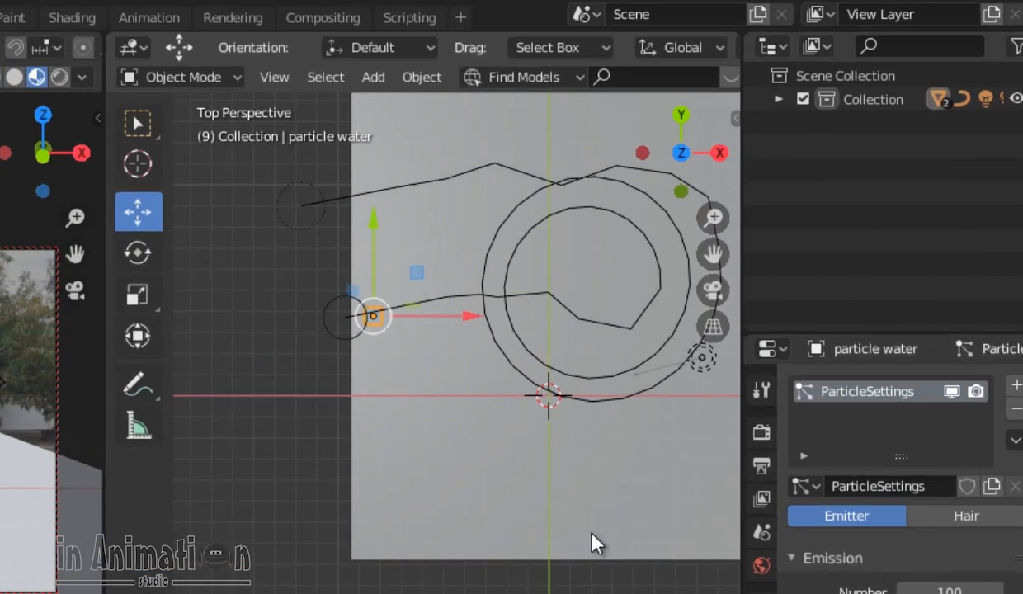
right_click(843, 192)
left_click(843, 189)
double_click(865, 123)
type("wate")
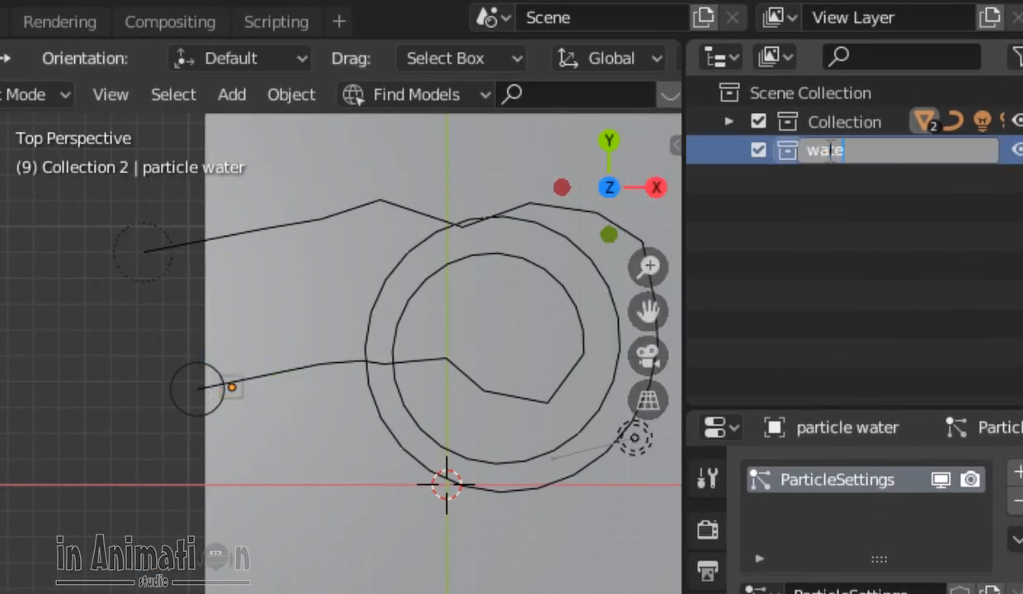
type("r")
key("Return")
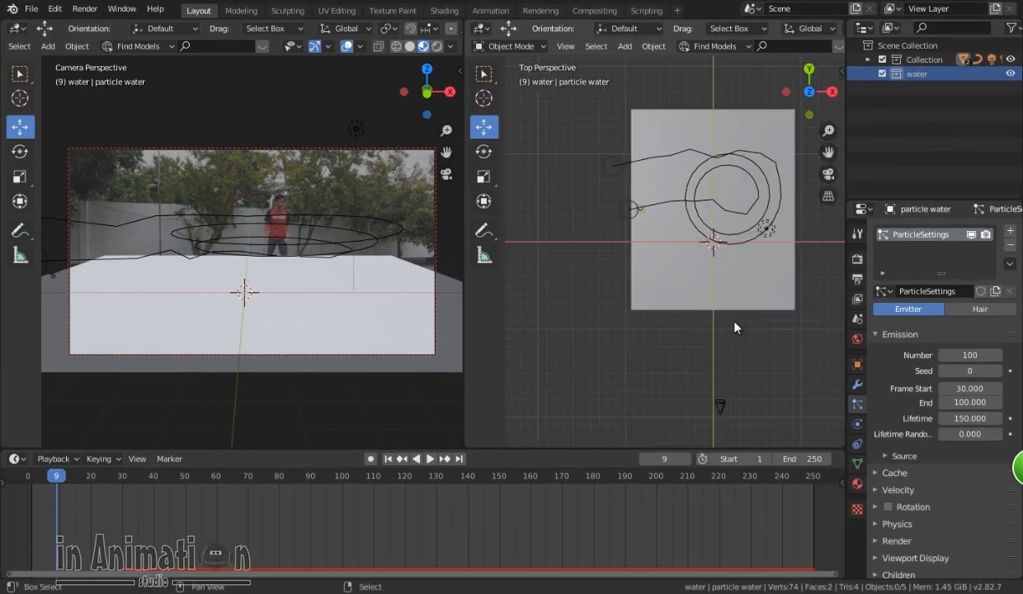
Add a metaball ball to the water collection, placed near the camera and clear of the floor plane
scroll(735, 322, "up", 1, "shift")
scroll(719, 385, "down", 2, "shift")
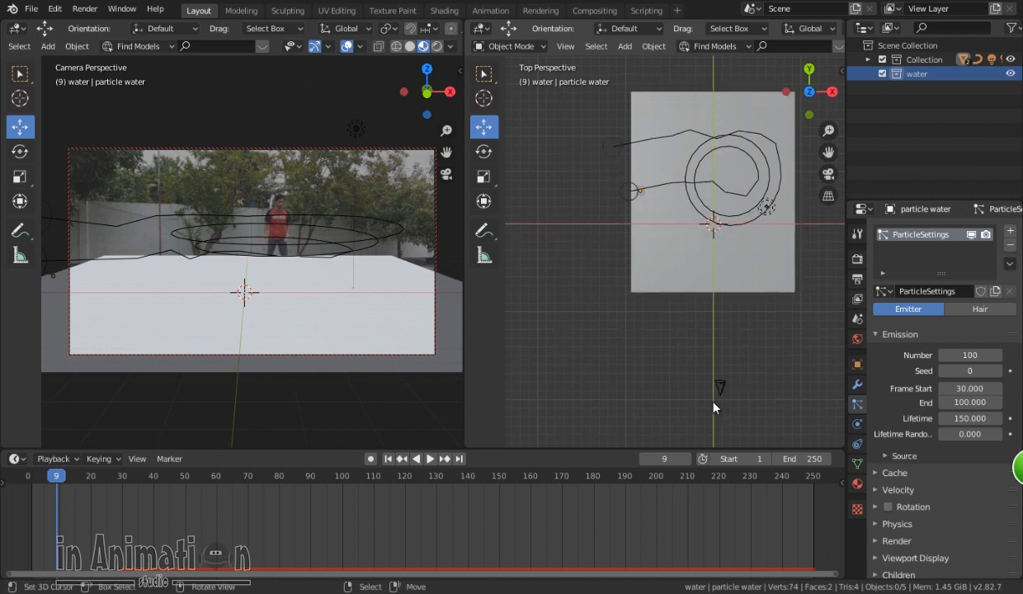
key("shift+a")
mouse_move(665, 328)
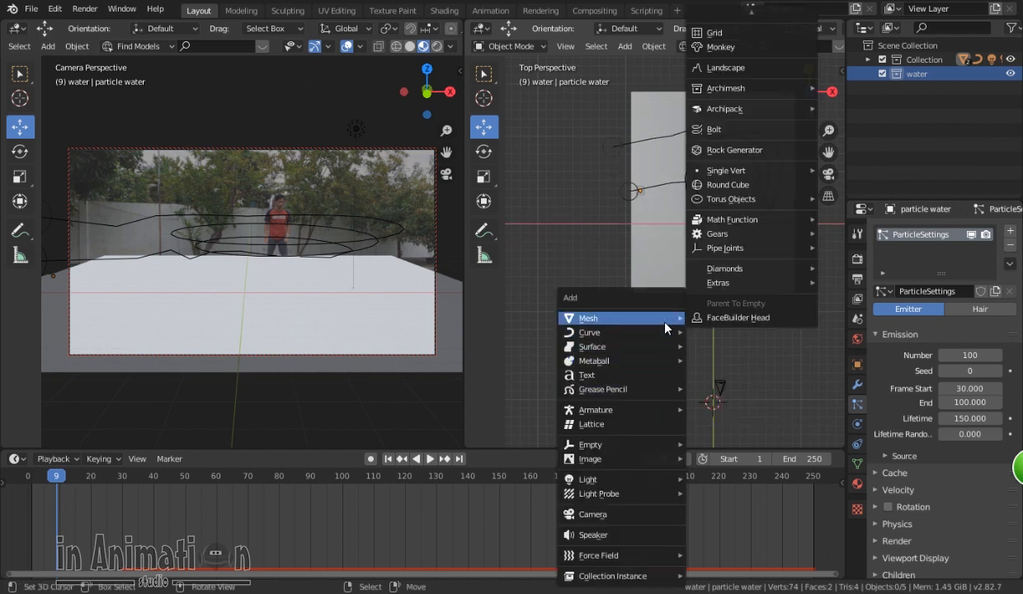
mouse_move(657, 361)
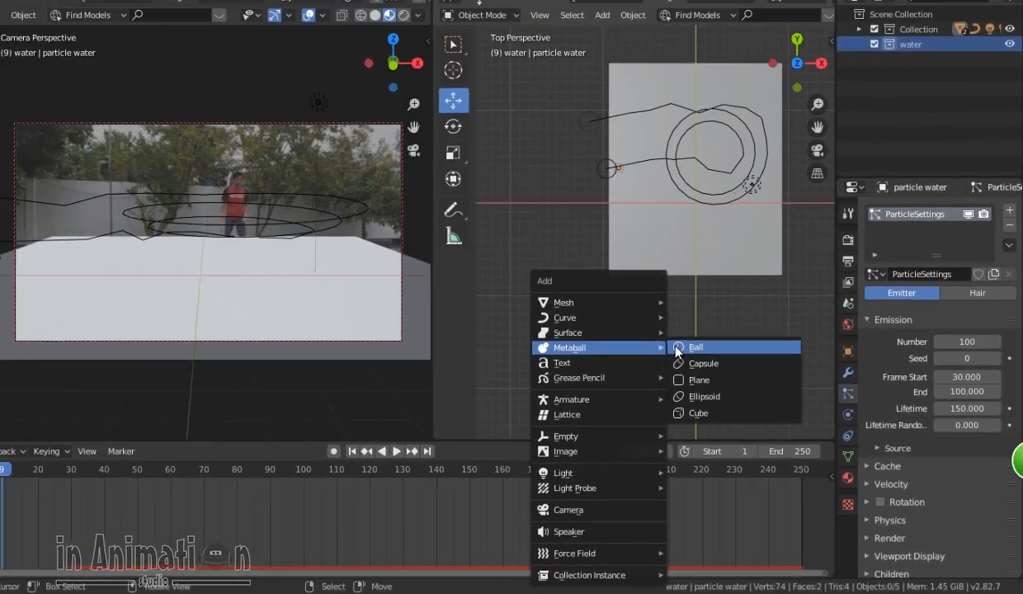
left_click(678, 350)
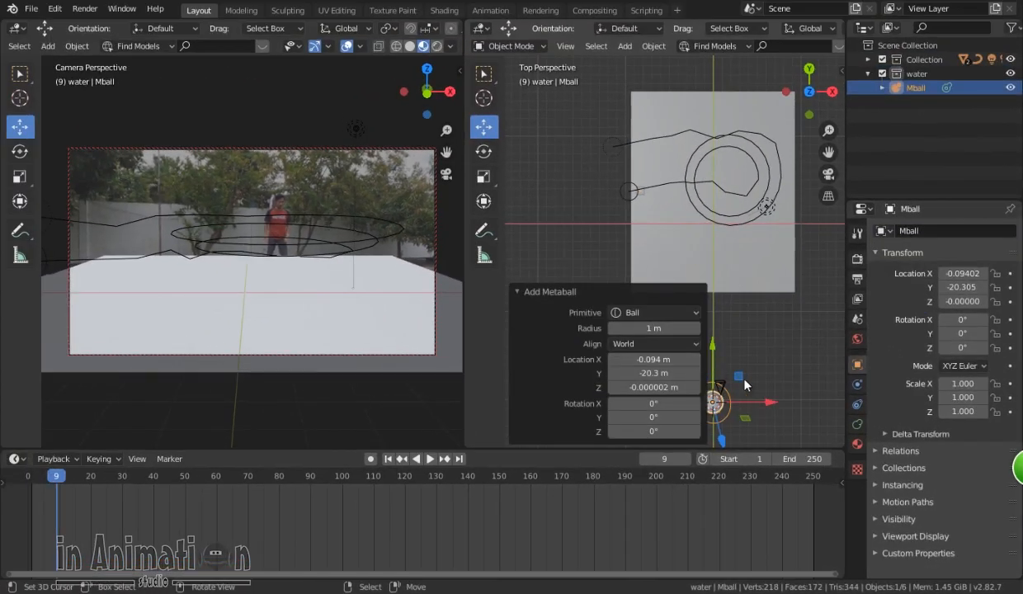
scroll(747, 378, "down", 3, "shift")
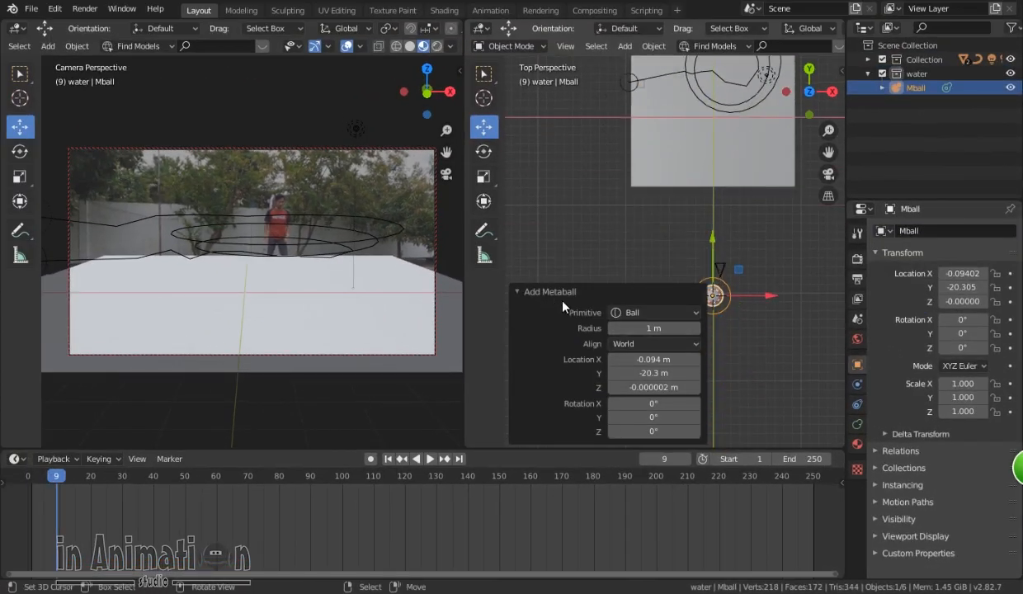
Scale the metaball down to about 0.79
left_click(640, 315)
left_click(654, 330)
left_click(691, 360)
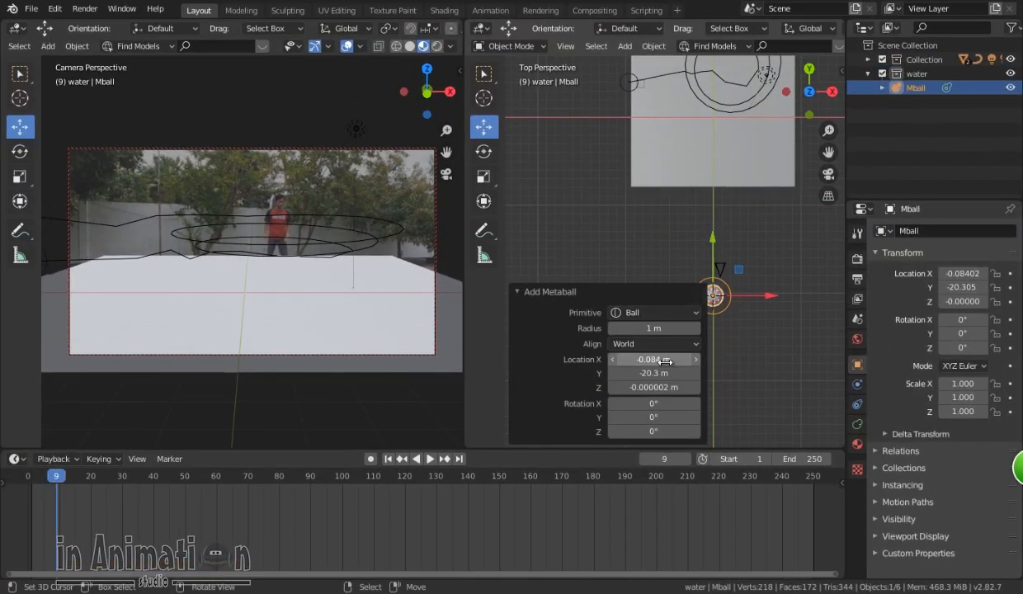
left_click(518, 291)
scroll(765, 347, "up", 4)
key("s")
middle_click_drag(765, 348, 746, 135, "shift")
left_click(783, 305)
Duplicate the metaball beside the original, shrink the copy to roughly half size, and move it until the two partly merge
middle_click_drag(767, 297, 718, 291)
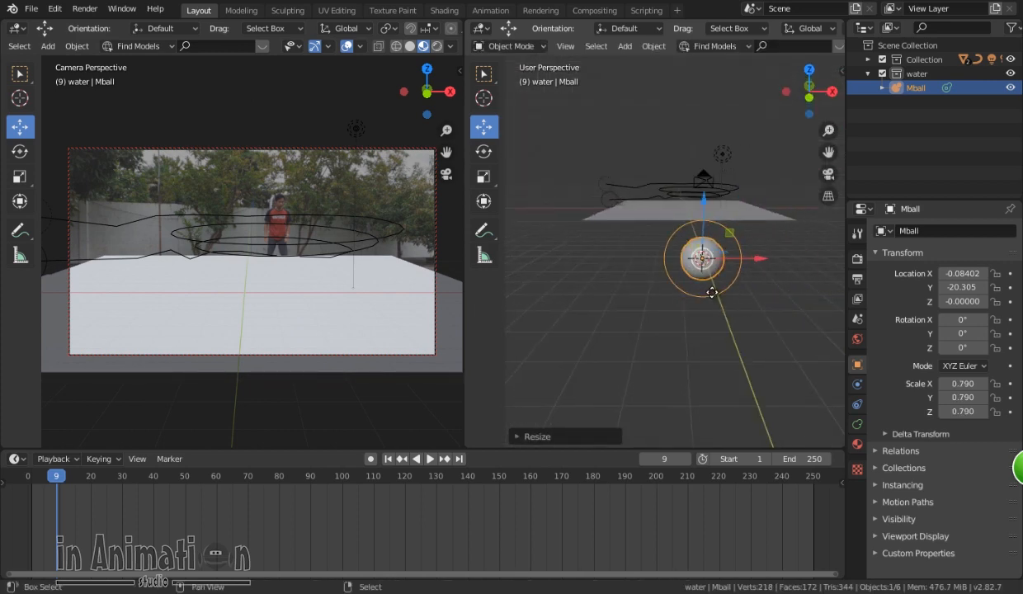
key("shift+d")
left_click(656, 275)
key("s")
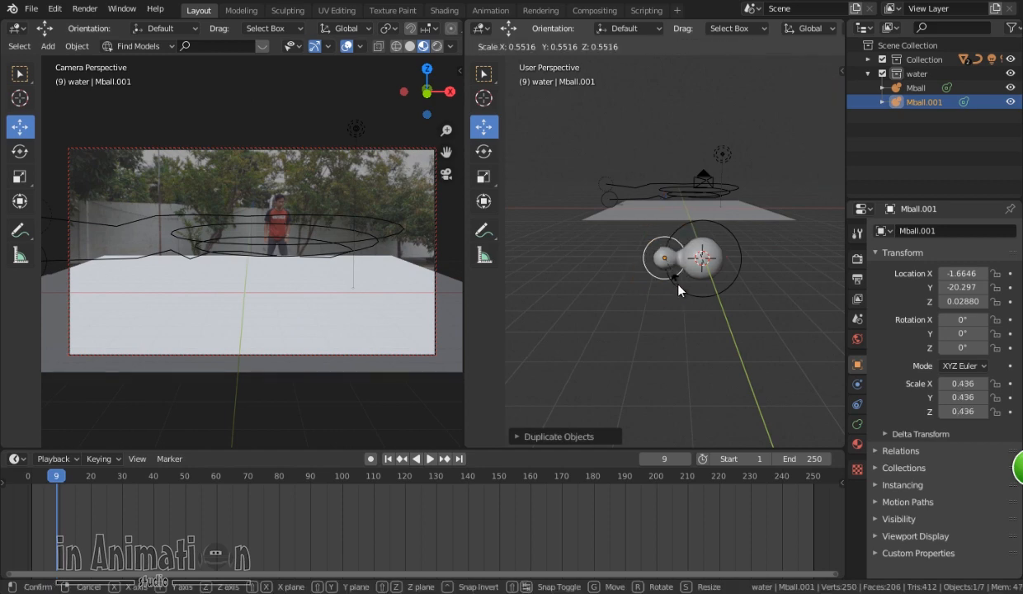
left_click(656, 275)
left_click_drag(665, 198, 804, 263)
Add another metaball ball, stretch it along X to about 1.134, and place it on the original's opposite side, slightly lower
key("shift+a")
mouse_move(718, 277)
left_click(763, 320)
key("s")
left_click(810, 292)
left_click_drag(761, 208, 762, 222)
Duplicate the original metaball, move the copy to the far upper side of the large ball, and rescale it
right_click(706, 250)
key("shift+d")
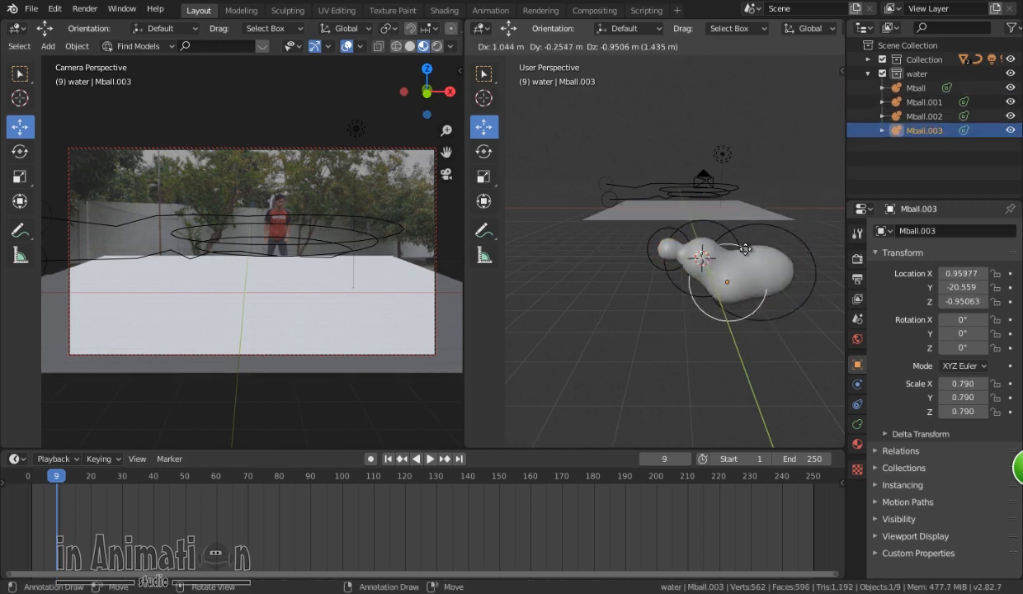
left_click(780, 237)
middle_click_drag(779, 292, 775, 396)
left_click_drag(770, 219, 769, 192)
key("s")
left_click(769, 293)
Add an extra ball element inside the large metaball object in Edit Mode and scale it down
middle_click_drag(769, 363, 754, 305)
right_click(755, 305)
key("Tab")
key("Tab")
right_click(794, 329)
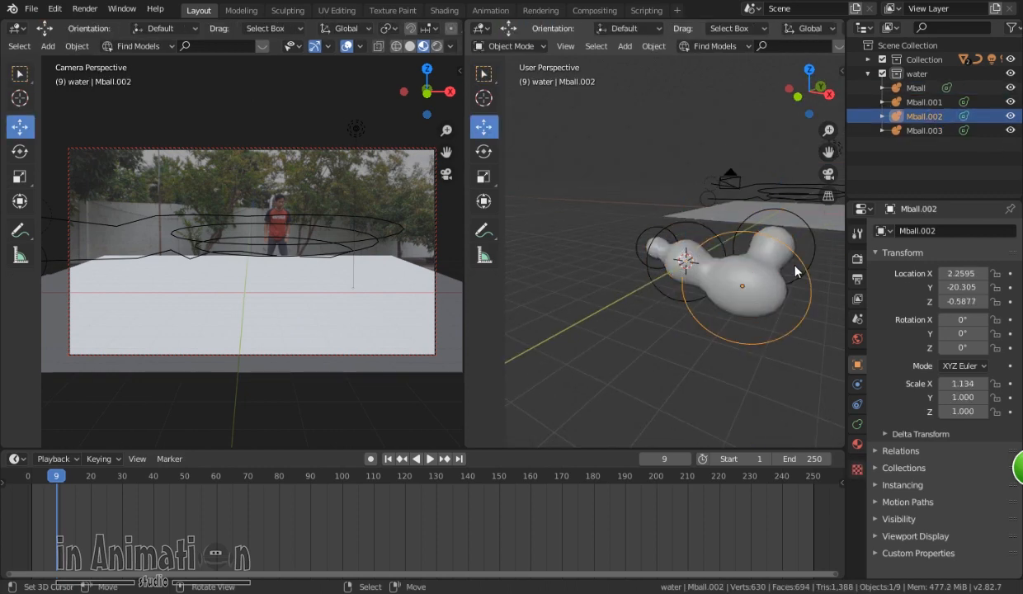
key("Tab")
key("shift+a")
left_click(767, 336)
key("s")
left_click(755, 290)
Move the small ball element to the front side of the blob and return to Object Mode
middle_click_drag(755, 290, 747, 387)
left_click(484, 127)
left_click_drag(709, 248, 689, 285)
left_click_drag(722, 346, 749, 363)
key("Tab")
middle_click_drag(715, 295, 728, 318)
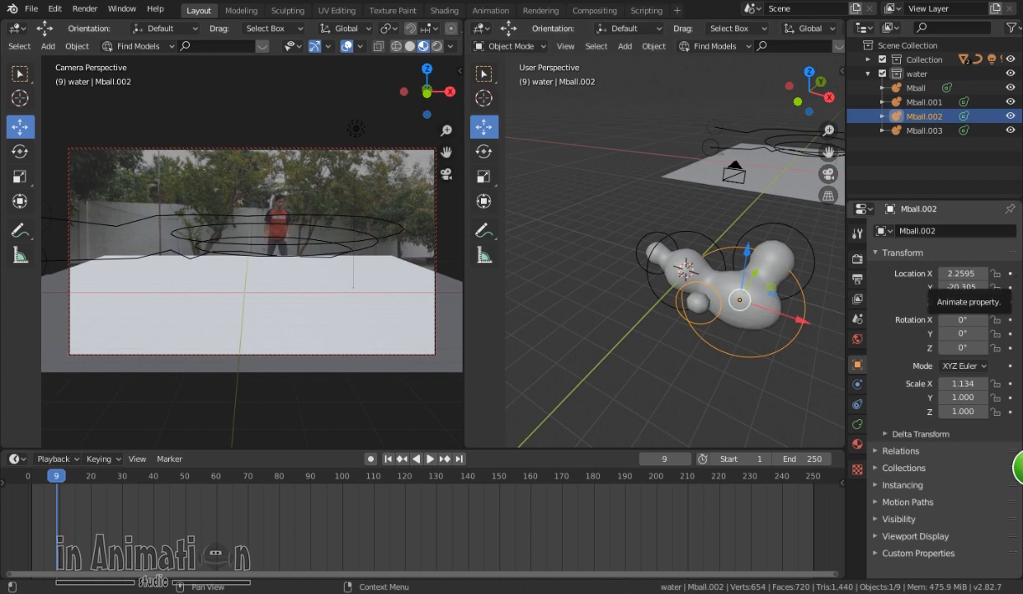
Create a new material on the large metaball, lower its roughness to 0.038, and show the viewport in material preview
left_click(857, 444)
left_click(902, 291)
scroll(904, 457, "down", 8)
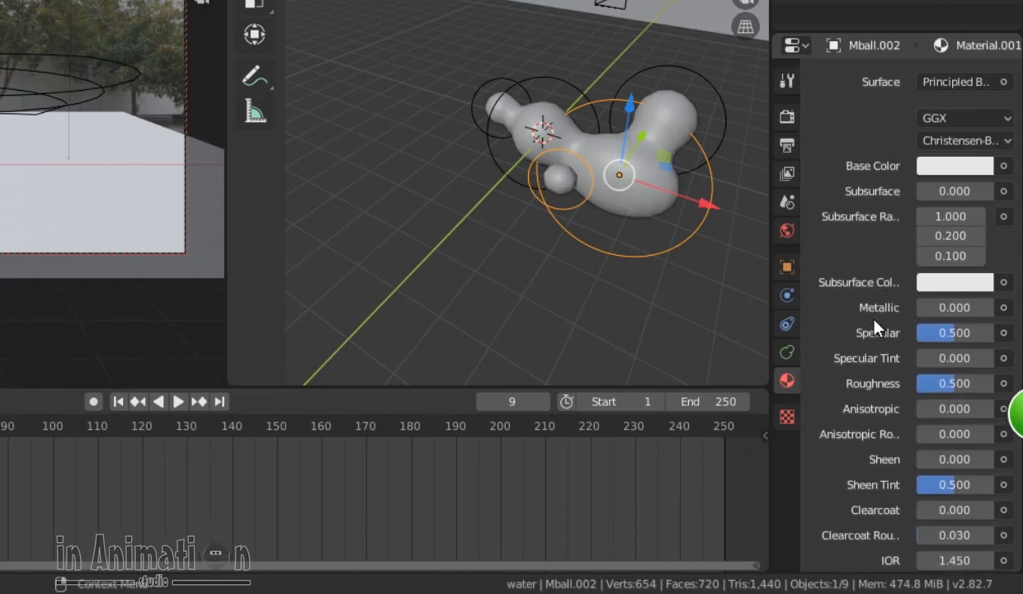
mouse_move(941, 304)
left_mouse_down()
mouse_move(921, 326)
mouse_move(926, 357)
left_mouse_up()
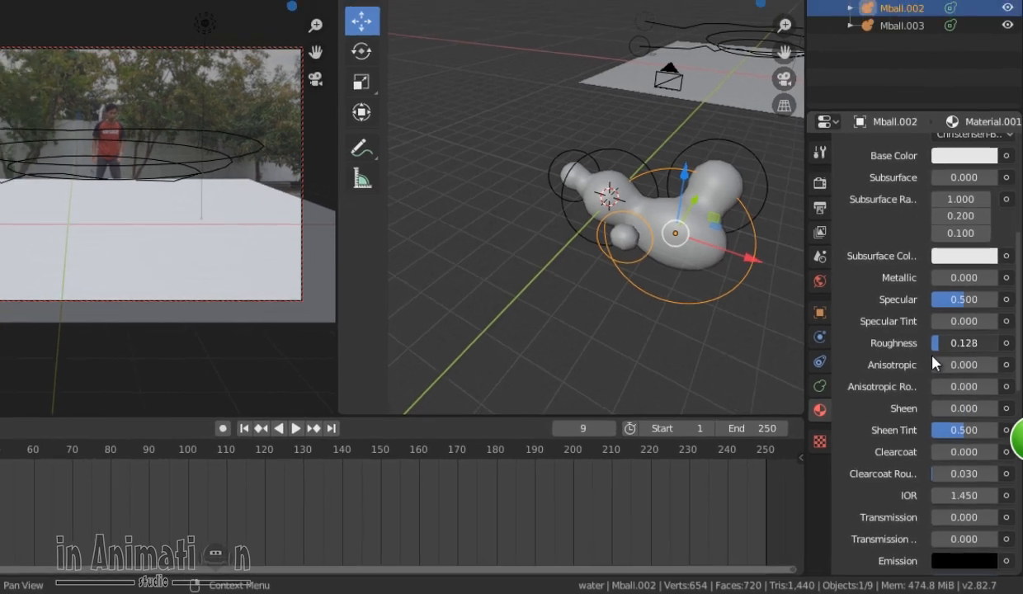
left_click(805, 46)
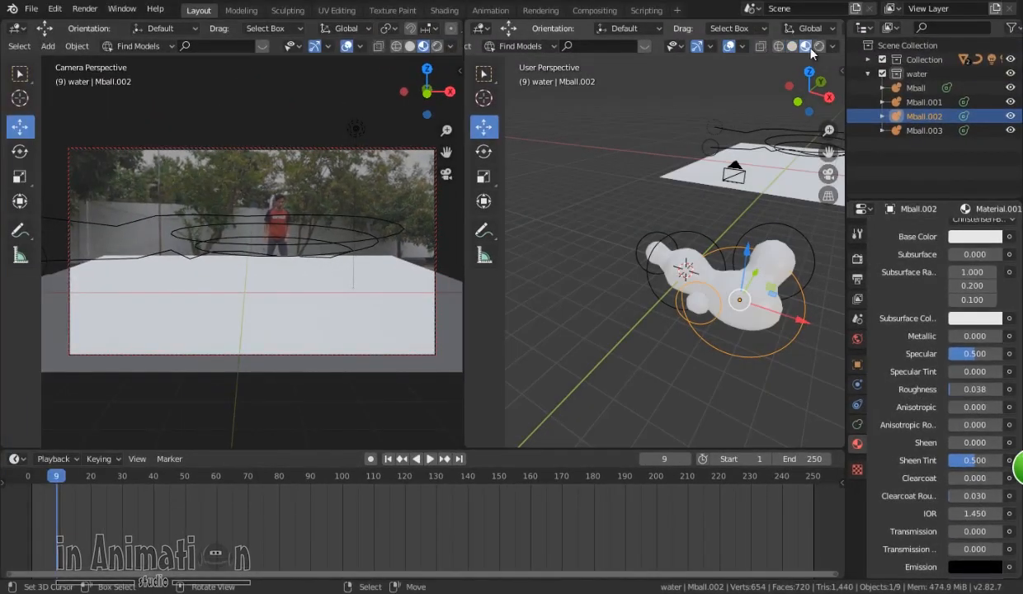
left_click(833, 47)
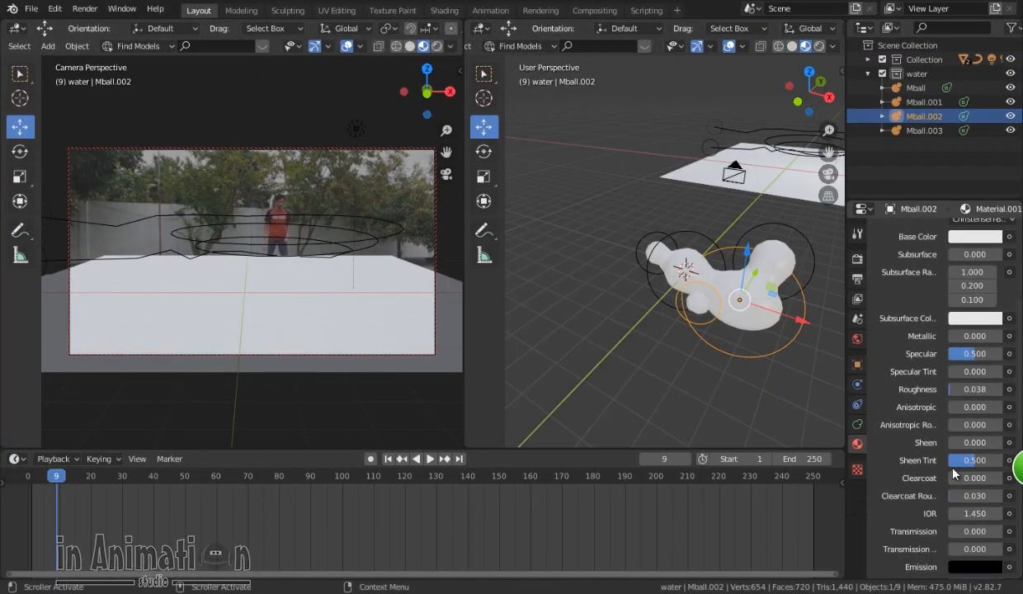
Set the material's transmission to 1.000 and its IOR to 133
scroll(923, 449, "down", 4)
left_click_drag(943, 412, 998, 413)
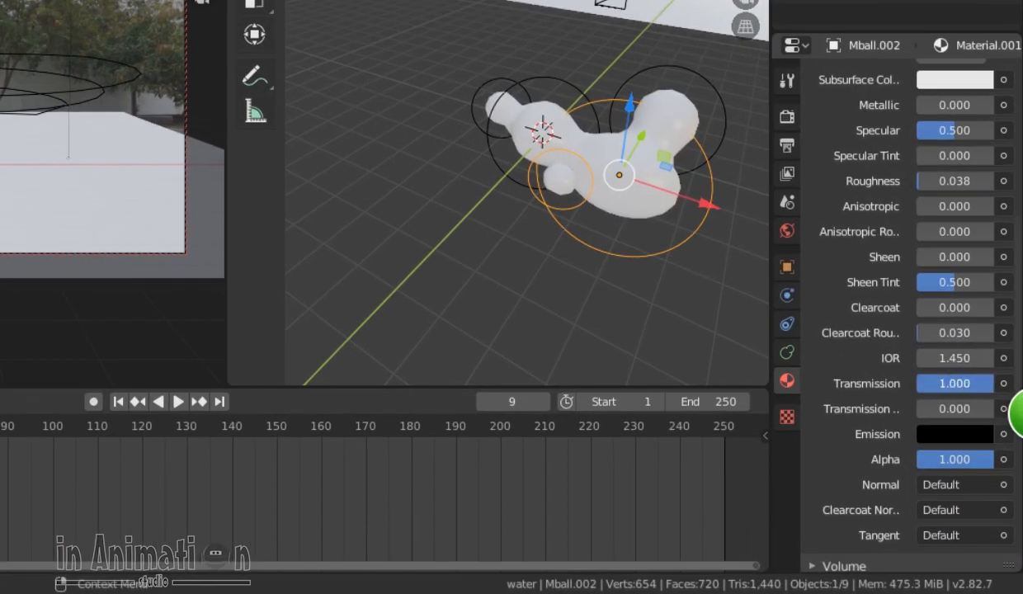
scroll(805, 192, "up", 6)
scroll(805, 193, "down", 6)
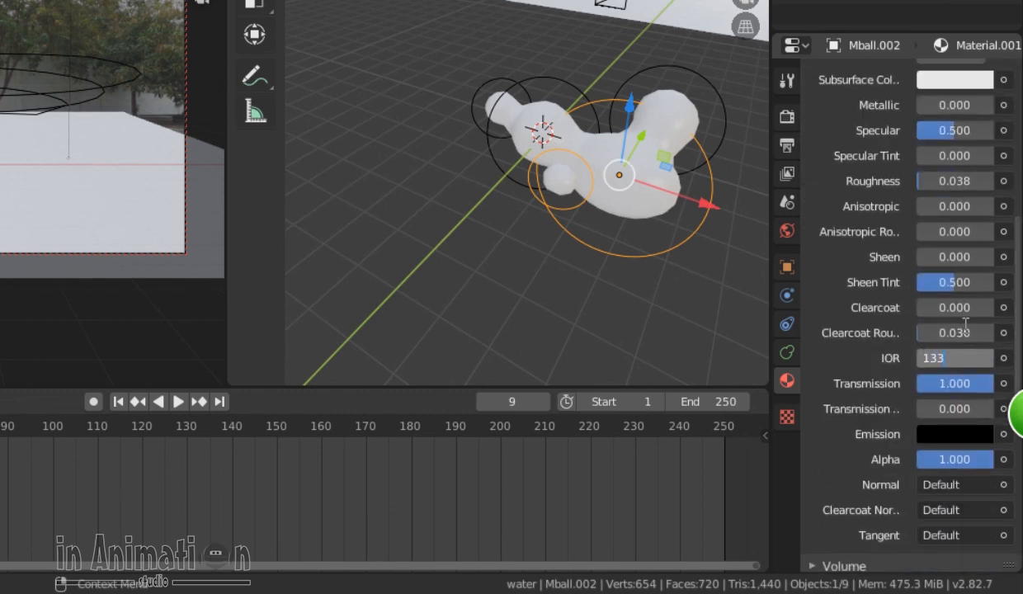
key("Return")
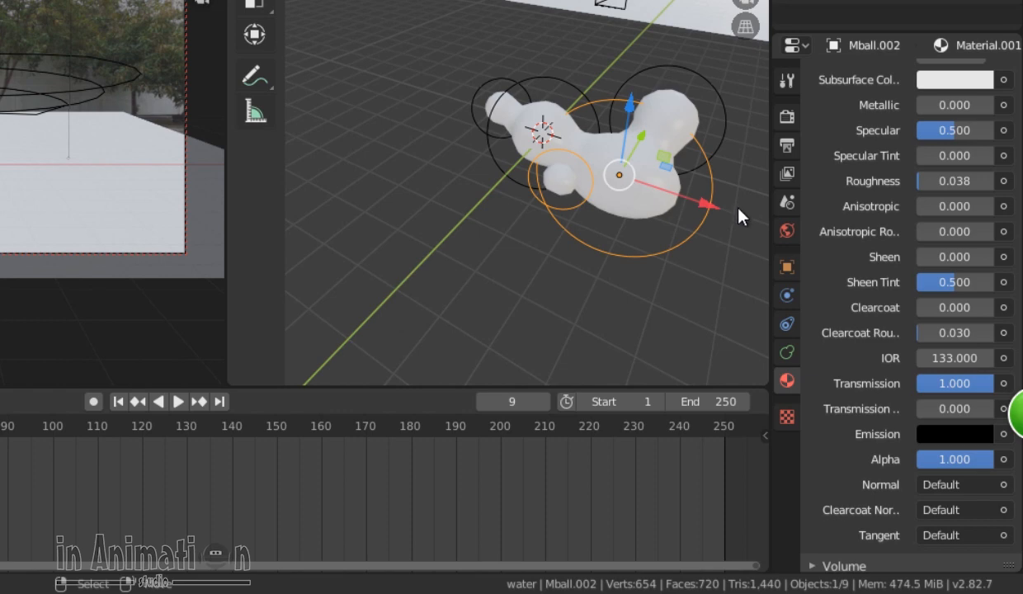
Assign Material.001 to the original metaball, Mball
scroll(880, 195, "up", 8)
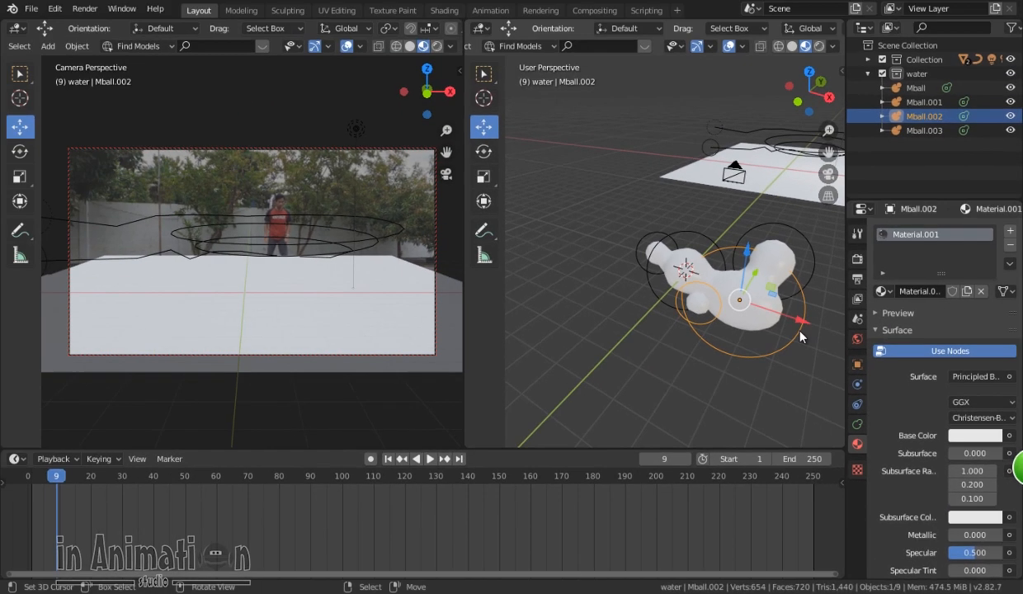
left_click(775, 318)
left_click(882, 291)
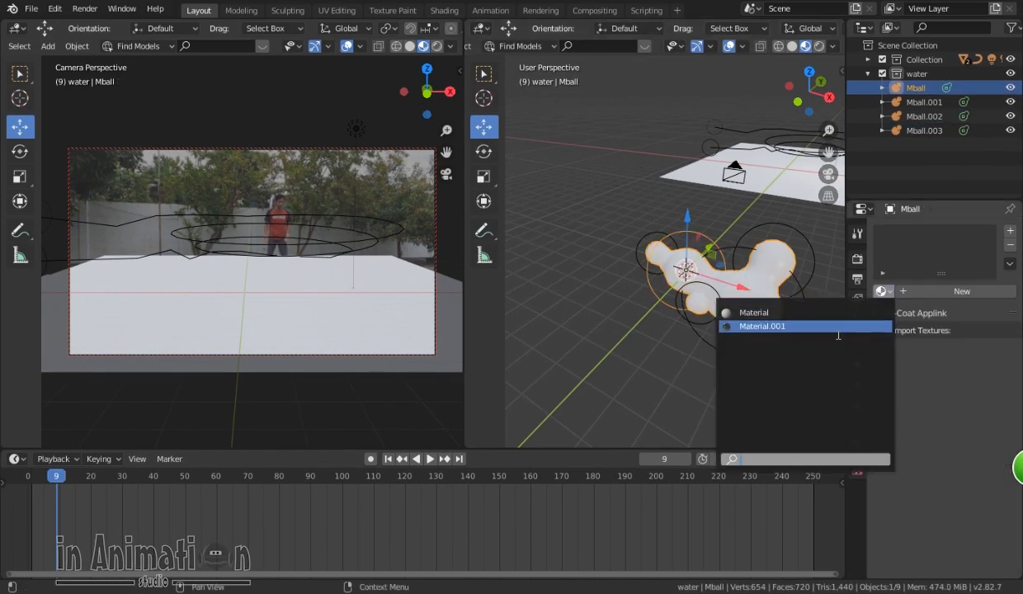
left_click(838, 330)
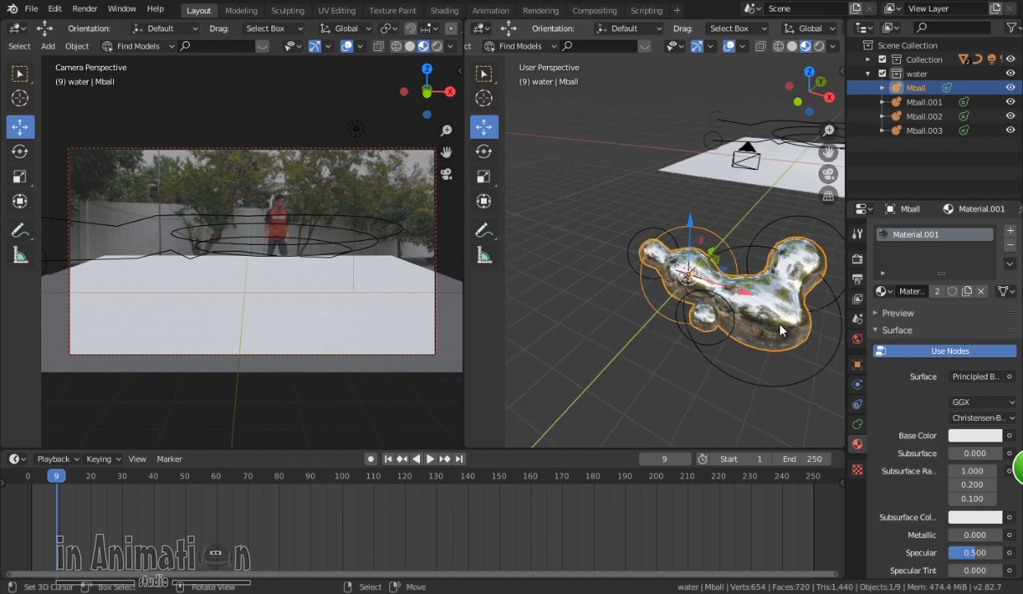
Enable Screen Space Refraction in the settings of Material.001
scroll(780, 330, "up", 2)
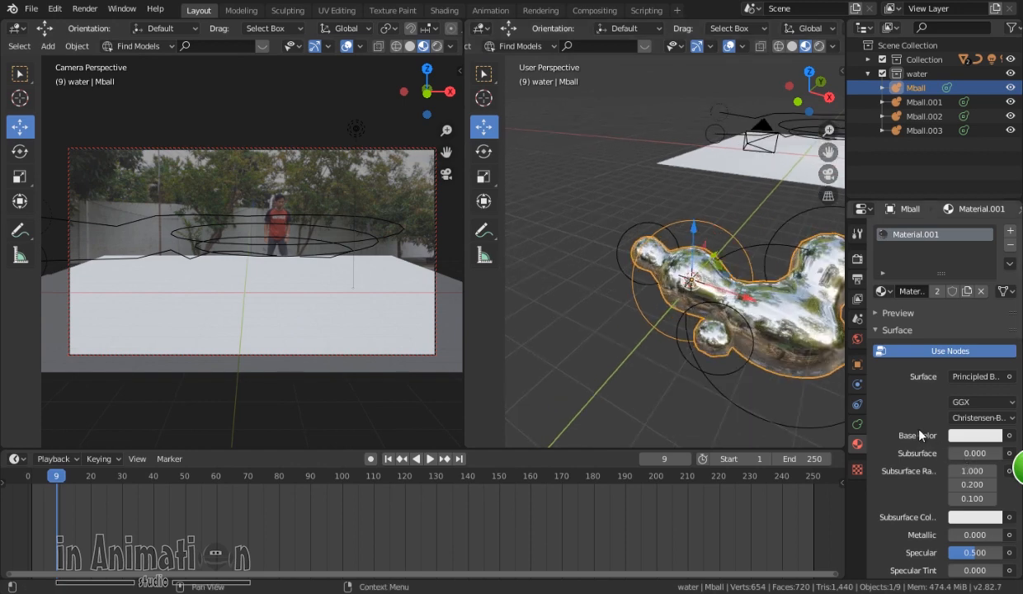
scroll(921, 431, "down", 10)
left_click(1010, 399)
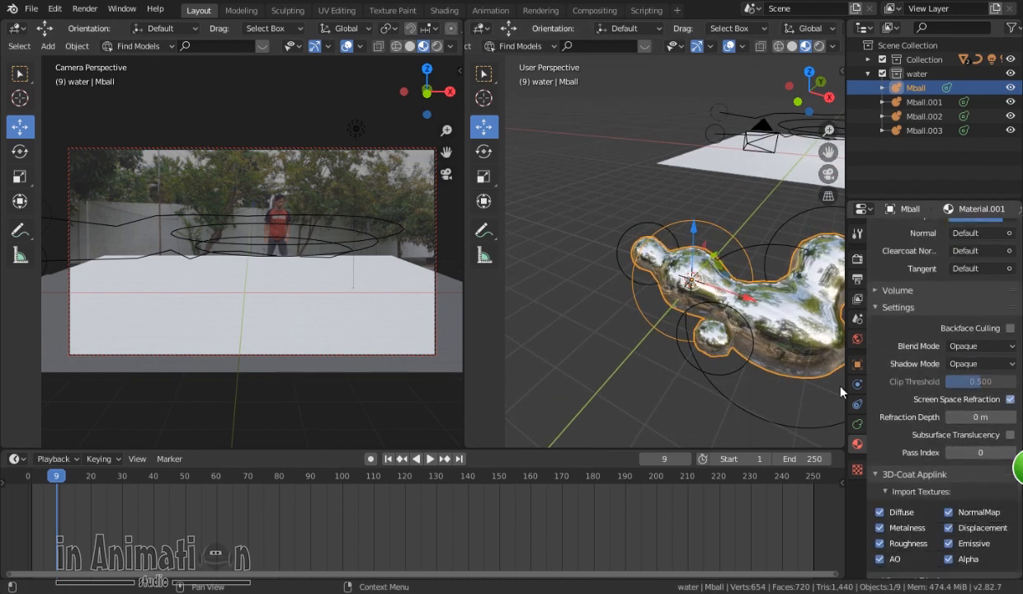
scroll(788, 361, "down", 4)
middle_click_drag(779, 356, 804, 336)
scroll(804, 336, "up", 4)
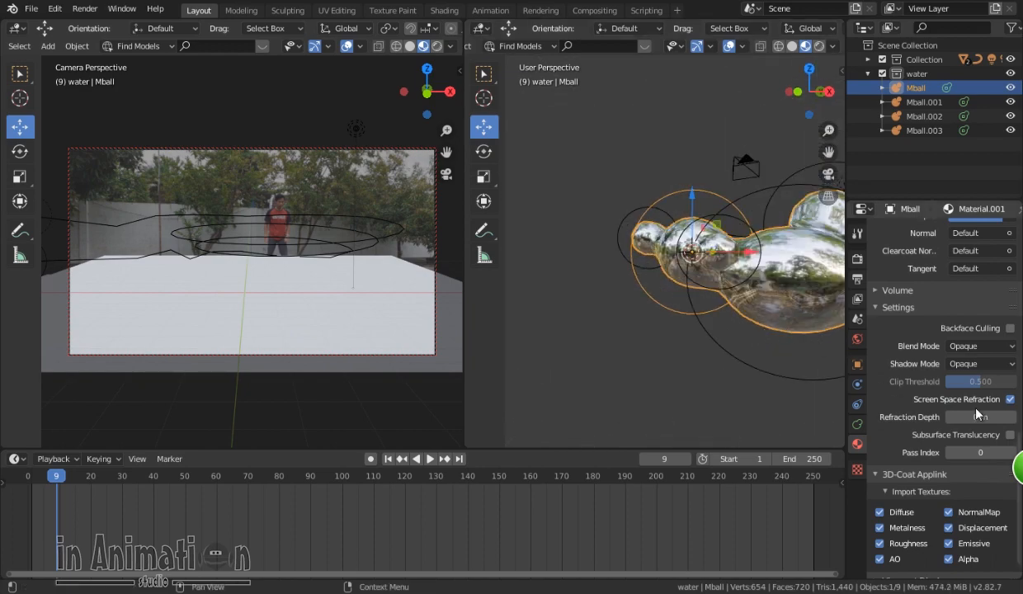
scroll(945, 395, "up", 4)
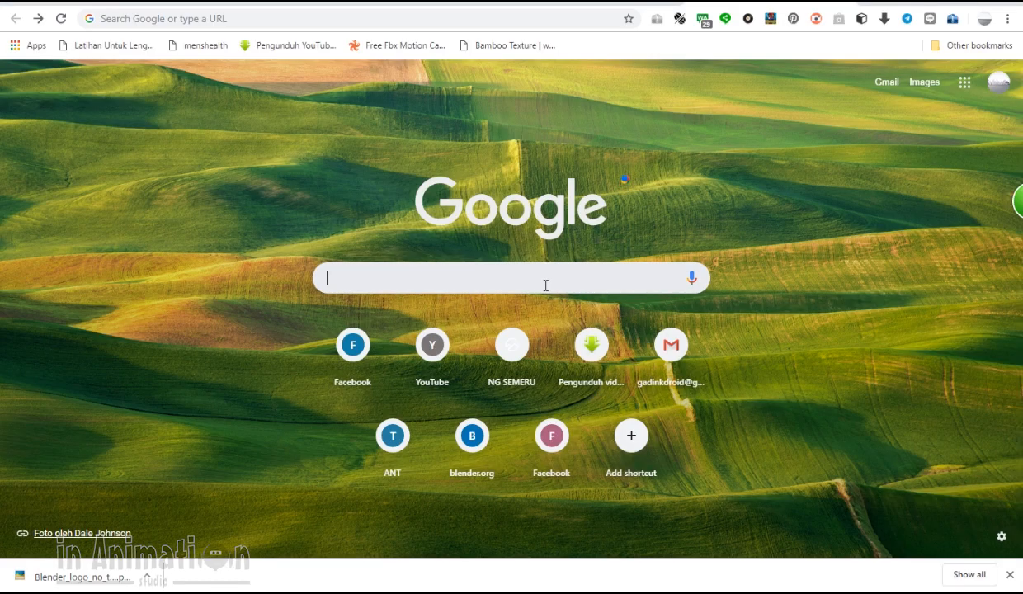
Switch to the browser, search for "ior", and look up water in Pixel and Poly's index of refraction list
type("ior")
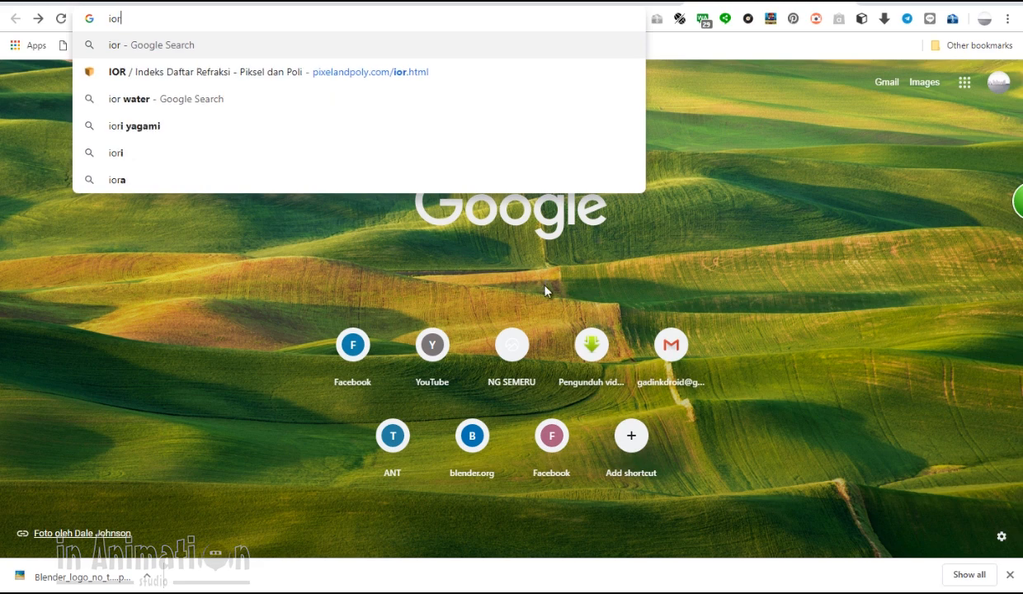
key("Return")
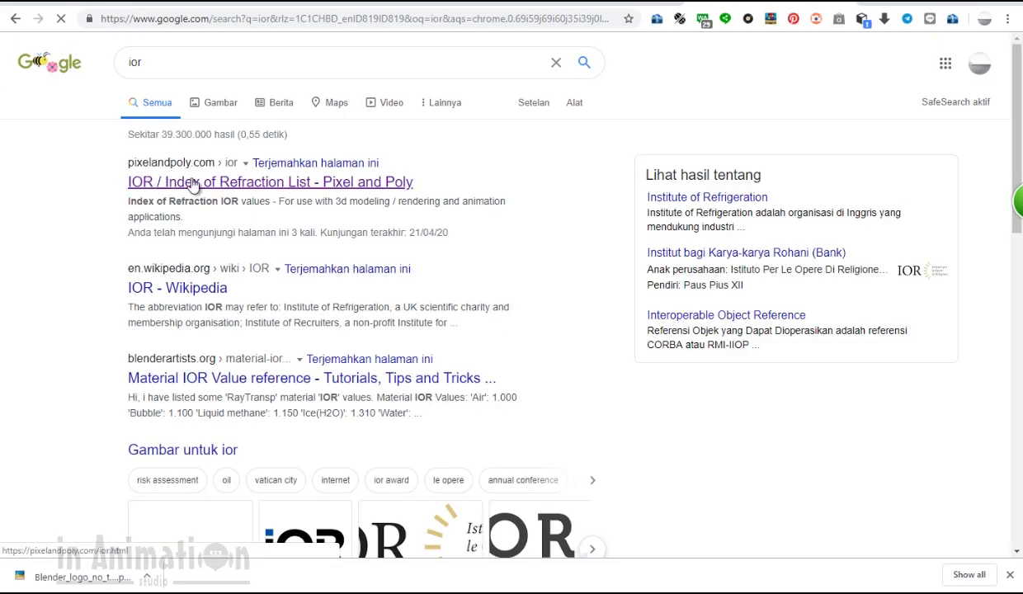
left_click(191, 183)
scroll(524, 124, "down", 3)
left_click(520, 87)
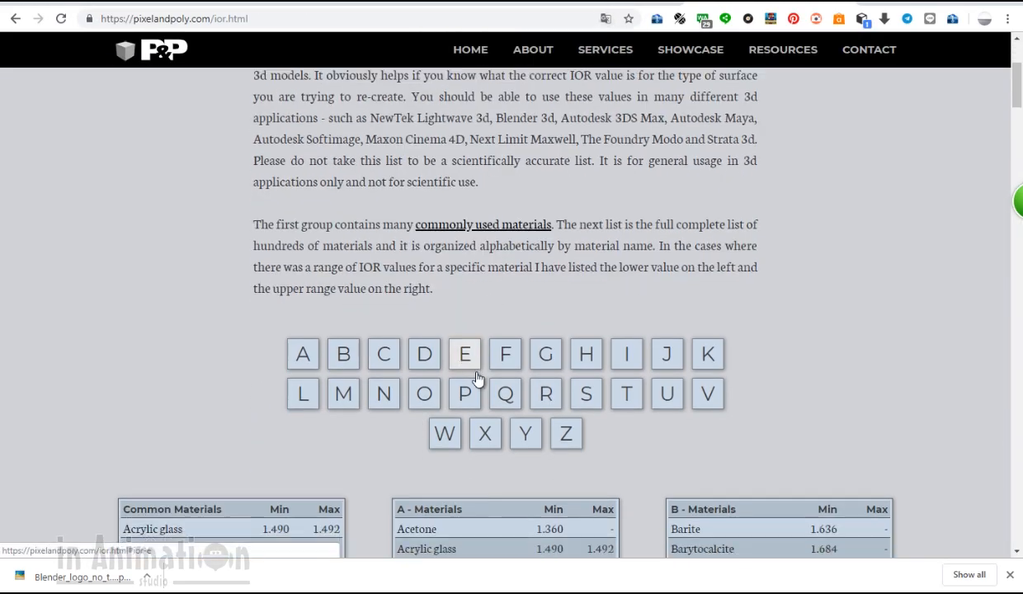
scroll(477, 377, "down", 3)
scroll(553, 425, "down", 2)
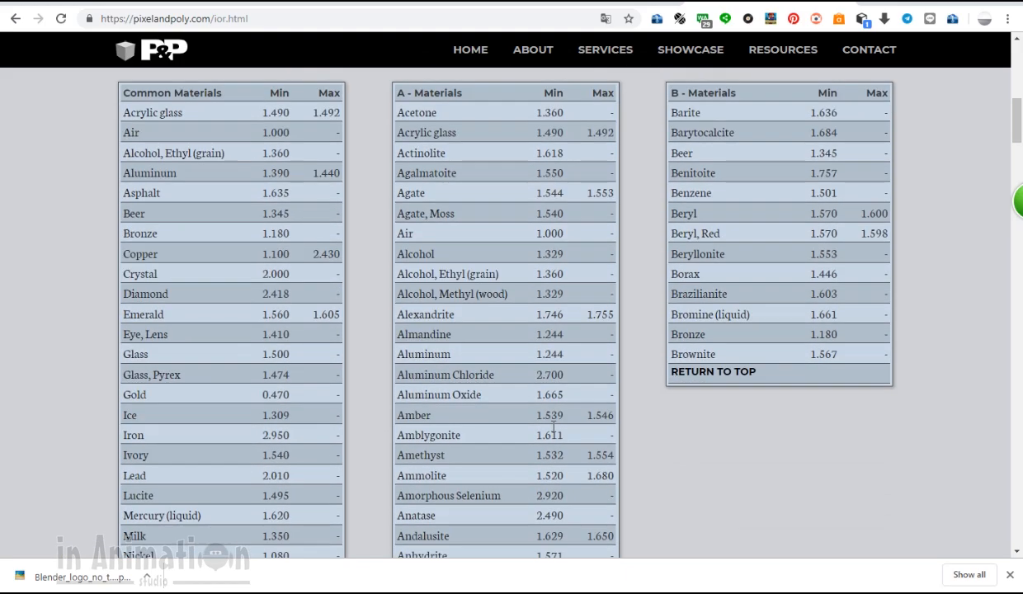
scroll(452, 247, "up", 3)
left_click(450, 240)
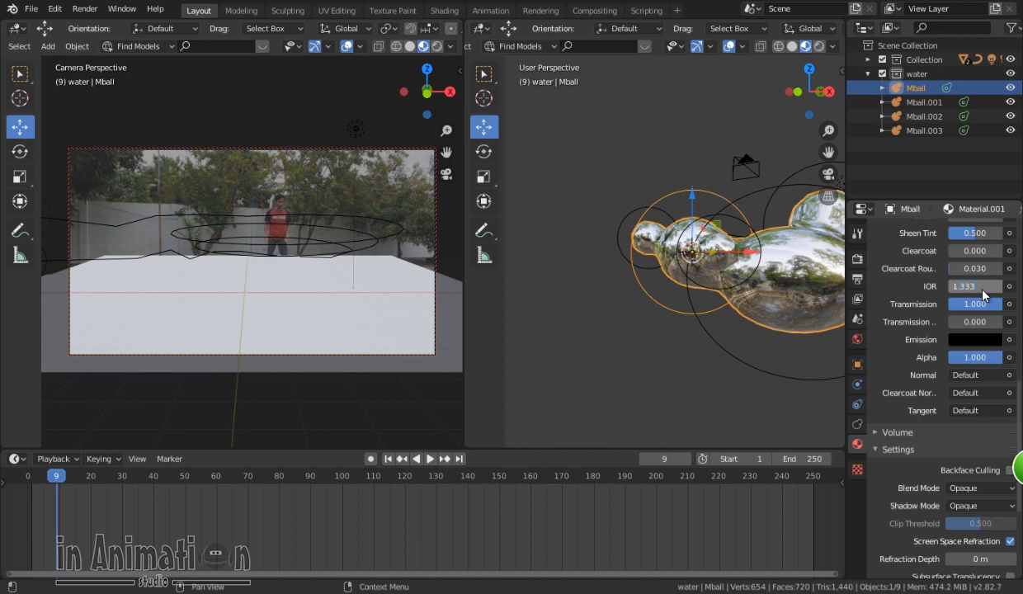
Return to Blender, set the material's IOR to 1.333, and frame the metaball
key("Return")
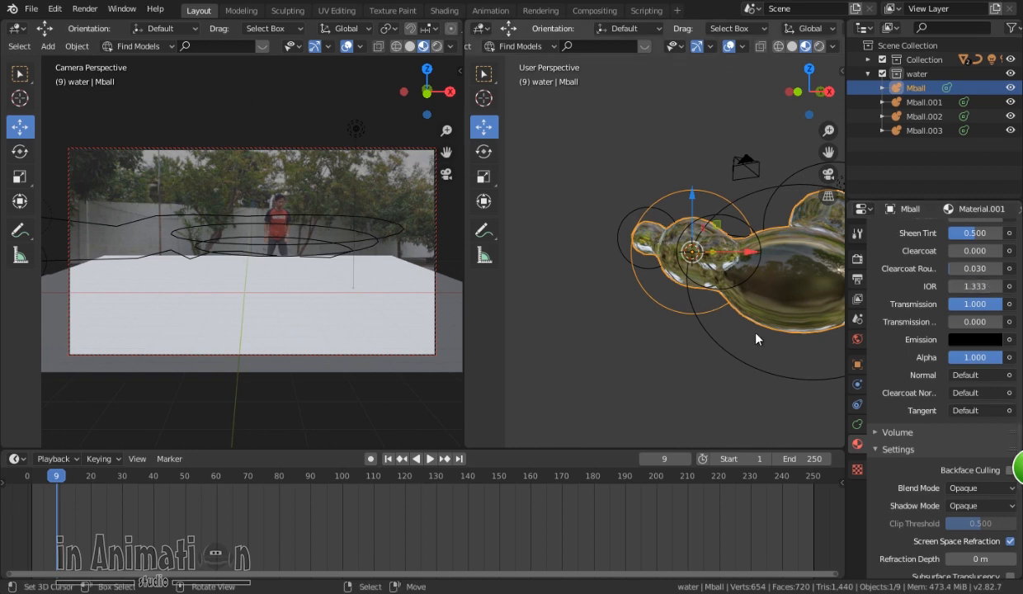
key("KP_Decimal")
scroll(769, 291, "down", 2)
Change the user perspective viewport's material preview lighting to the third HDRI in the first row
left_click(833, 47)
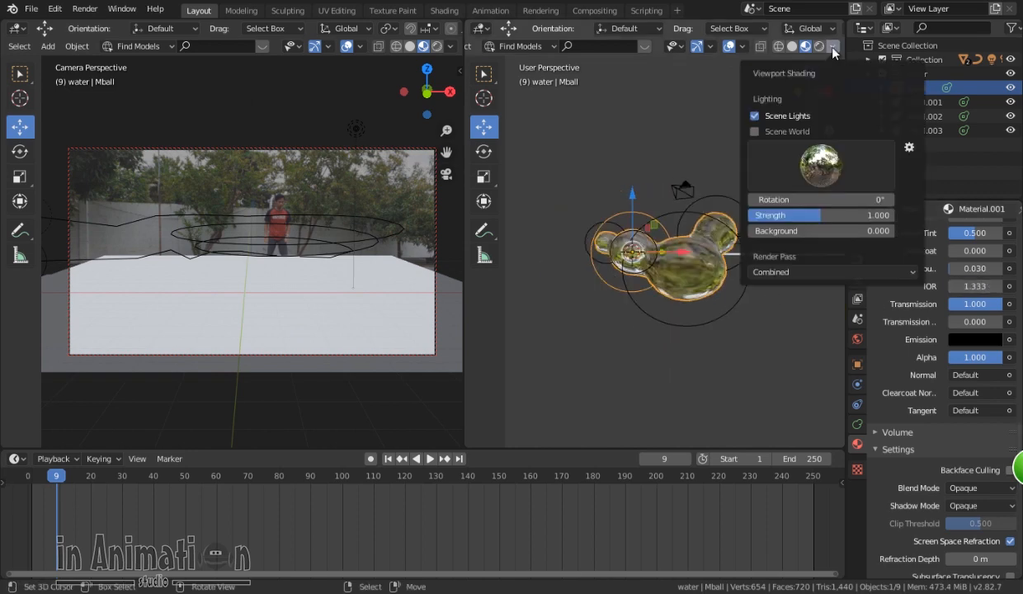
left_click(826, 175)
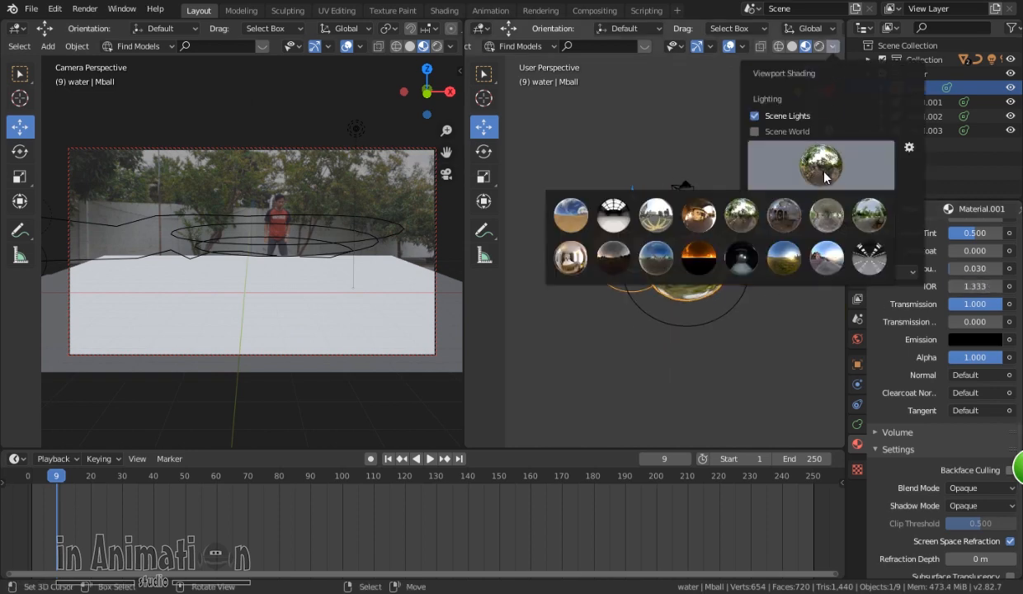
left_click(656, 215)
Go to frame 48, select the particle water object, and show its particle system settings
key("space")
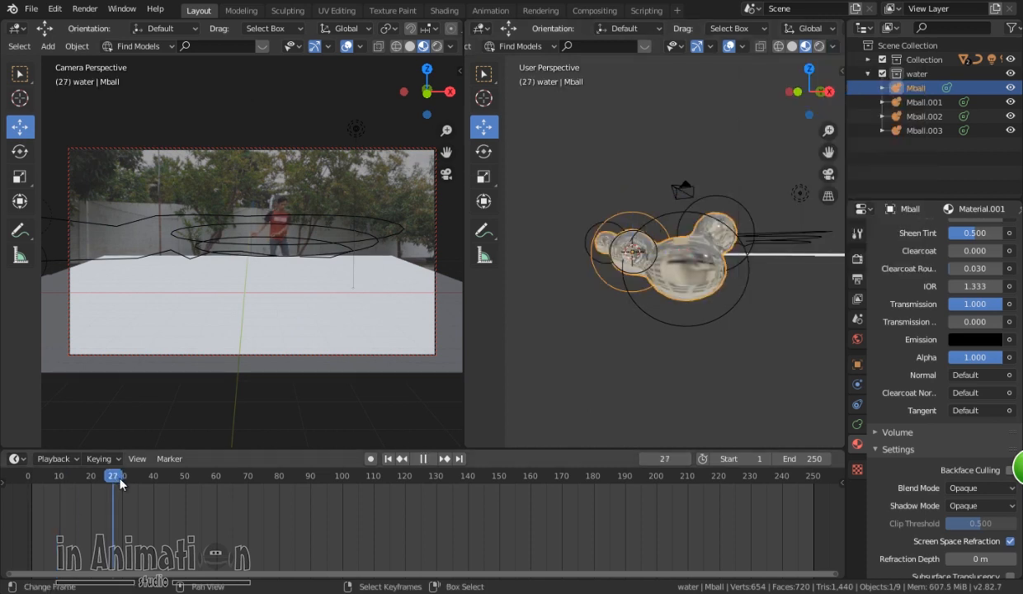
left_click_drag(120, 483, 178, 480)
left_click(868, 60)
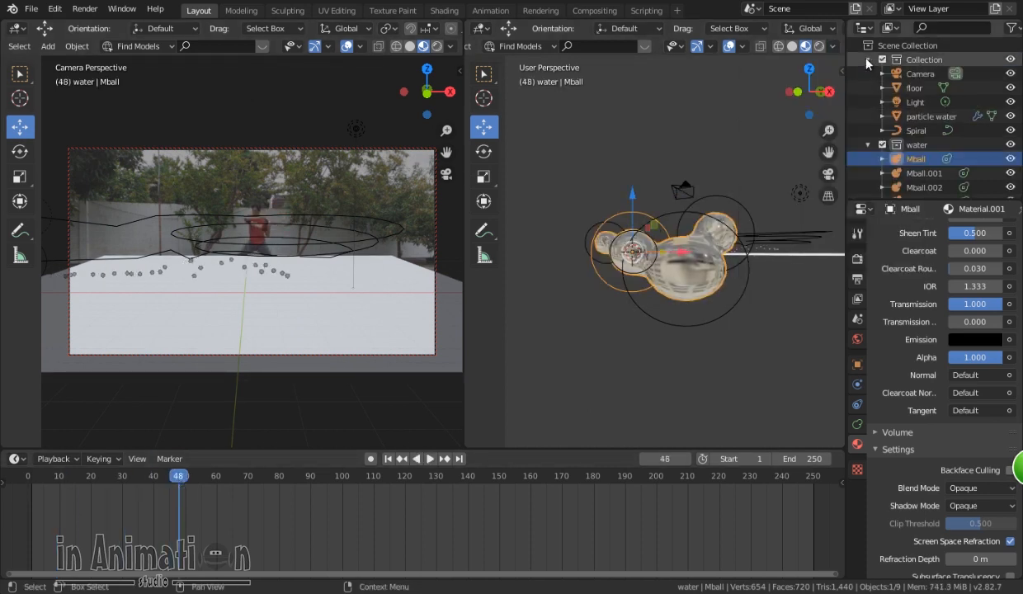
left_click(912, 117)
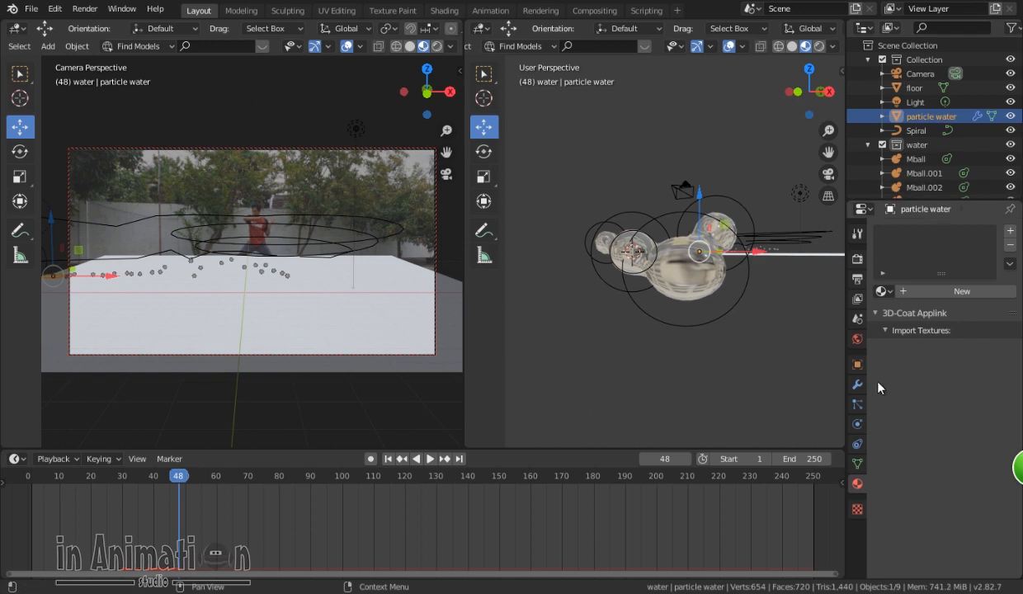
left_click(857, 405)
scroll(898, 470, "down", 3)
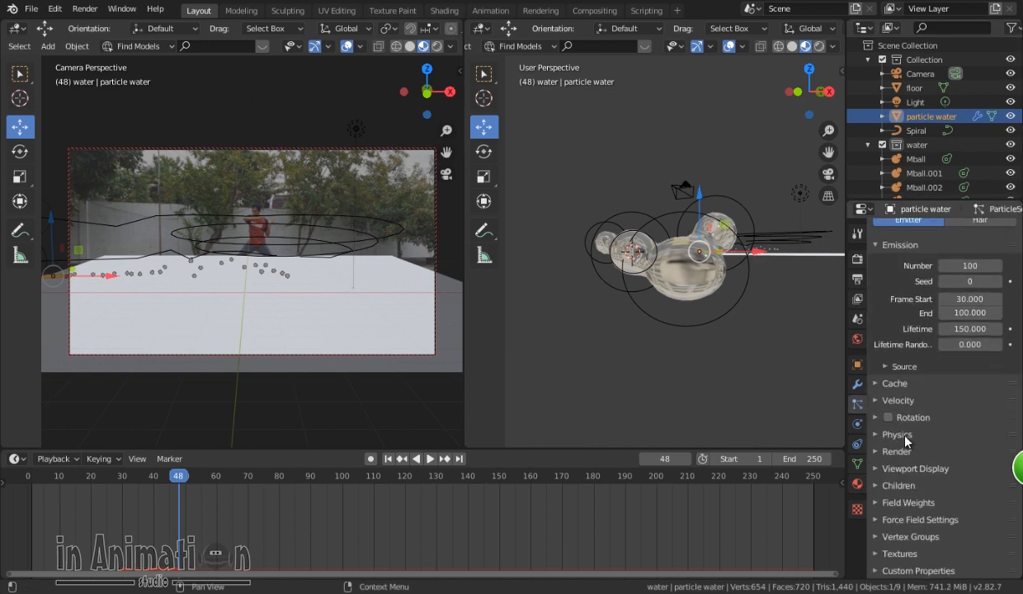
Set the particles to render as Collection and use water as the instance collection
left_click(898, 451)
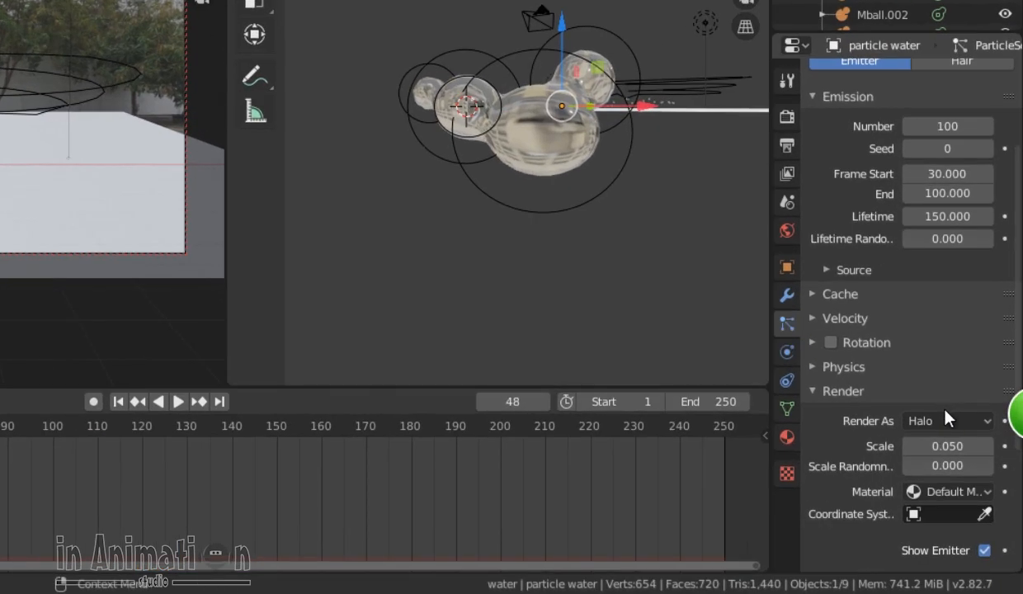
left_click(974, 475)
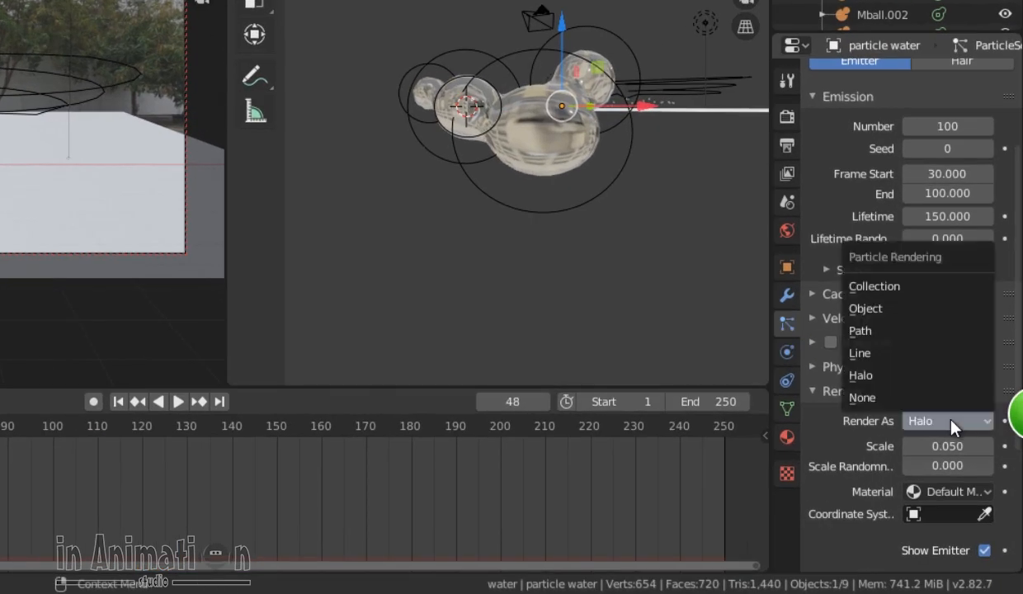
left_click(932, 287)
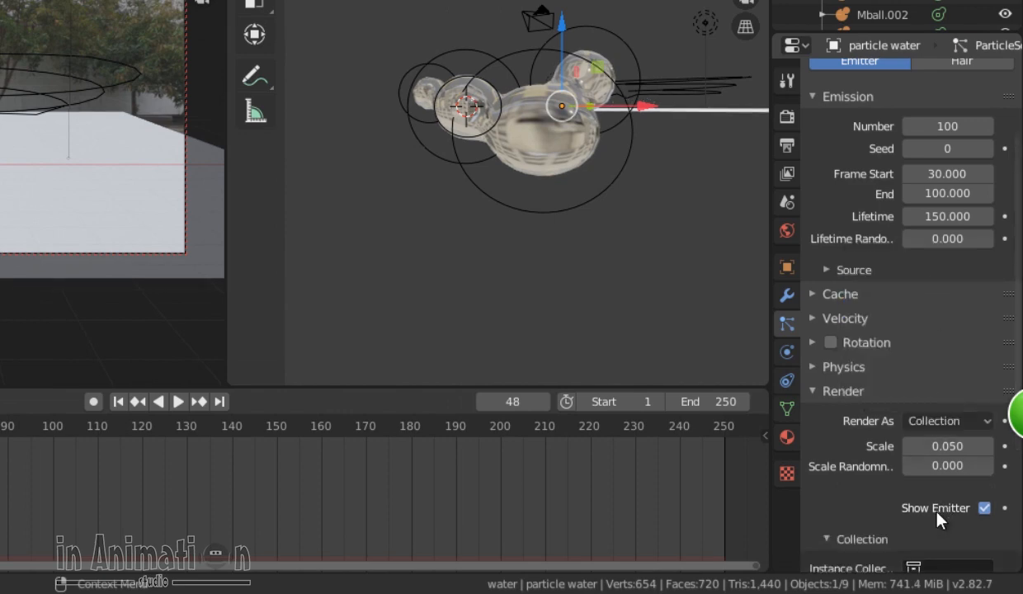
scroll(936, 519, "down", 5)
left_click(924, 407)
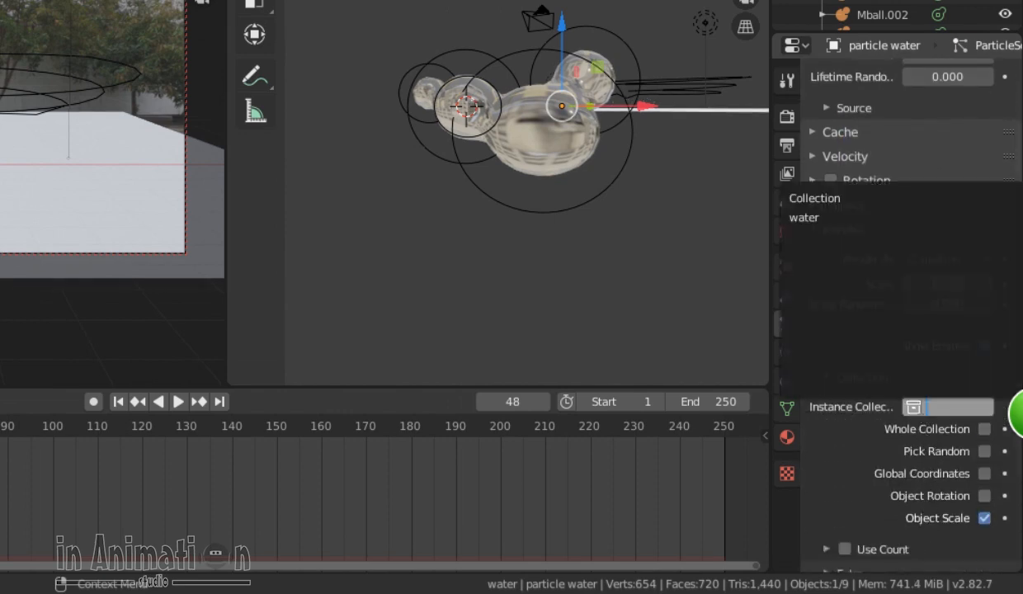
left_click(852, 218)
Play the animation from frame 1 to frame 41 and raise the particle render scale to 0.590
left_click(118, 401)
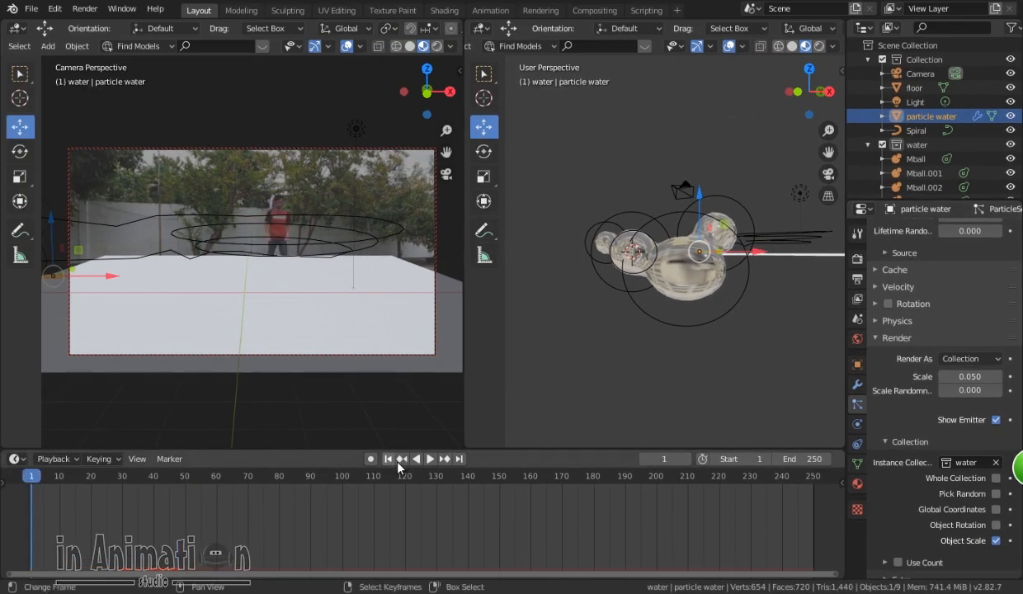
left_click(178, 402)
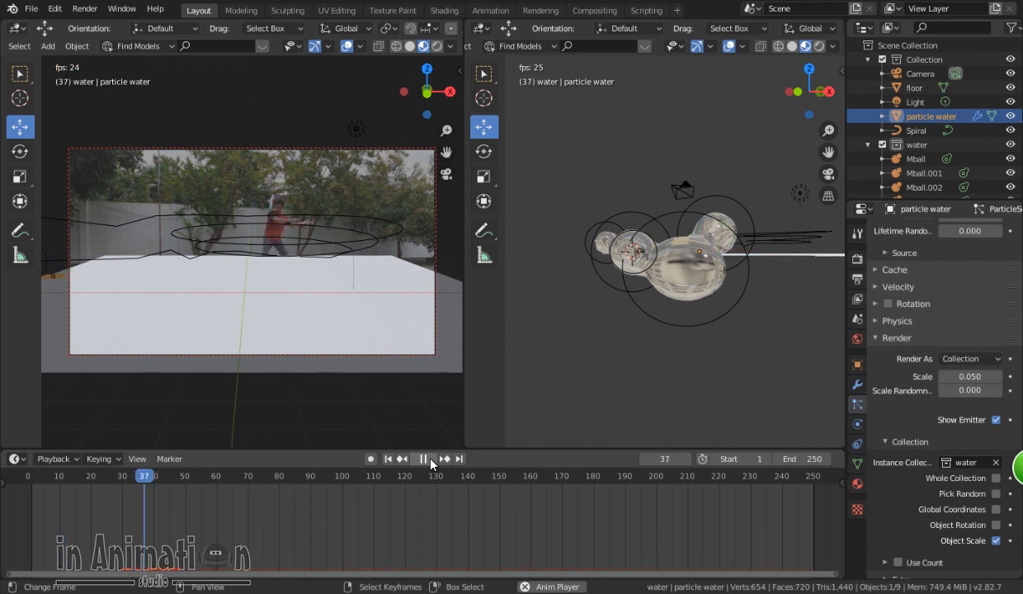
left_click(429, 459)
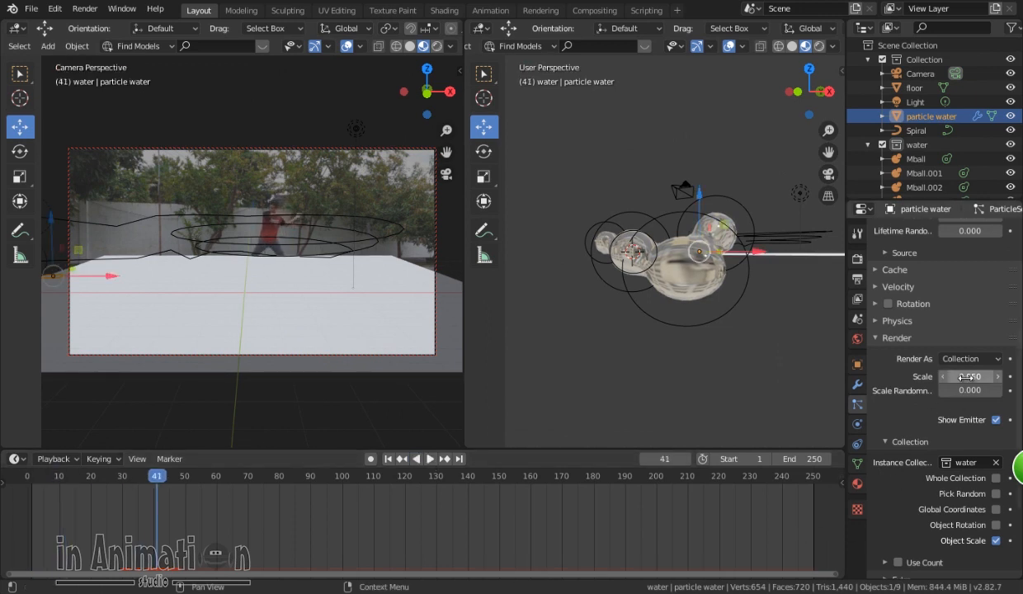
left_click_drag(976, 380, 1009, 381)
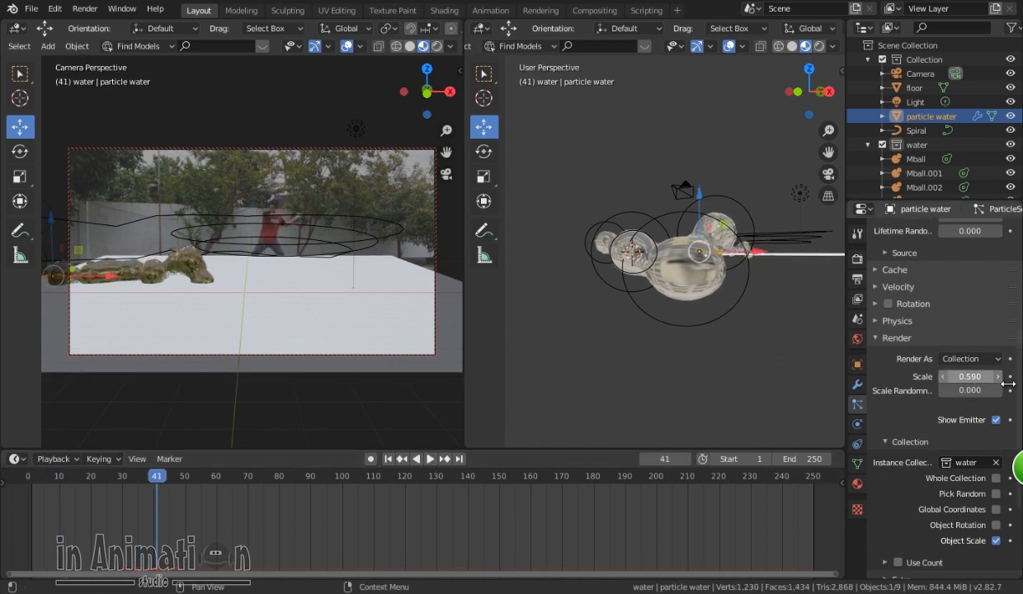
Turn off Lock Camera to View for the camera viewport
middle_click_drag(315, 329, 258, 313, "ctrl")
scroll(258, 313, "down", 1)
key("n")
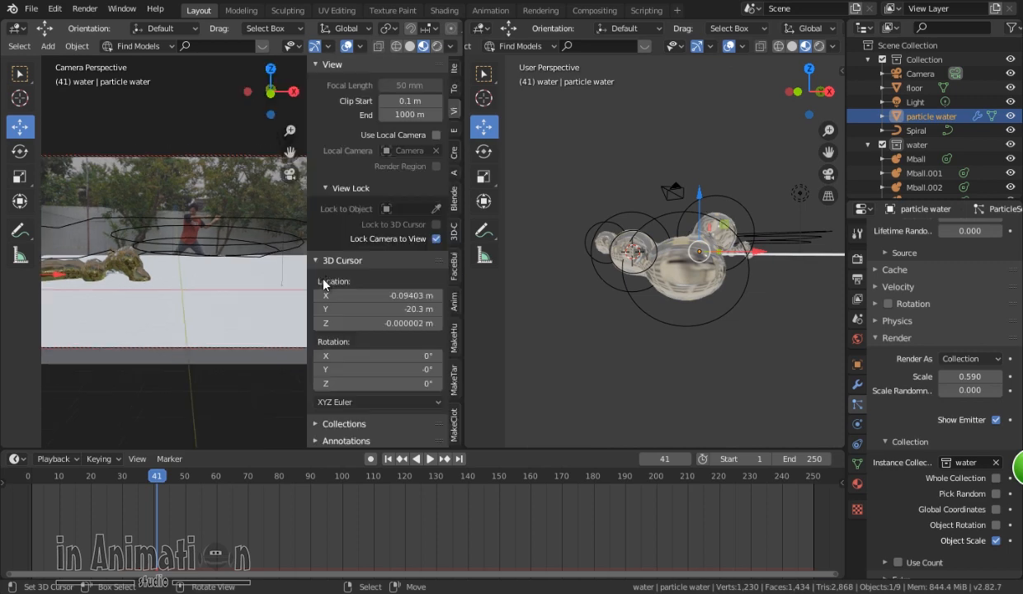
left_click(436, 238)
key("n")
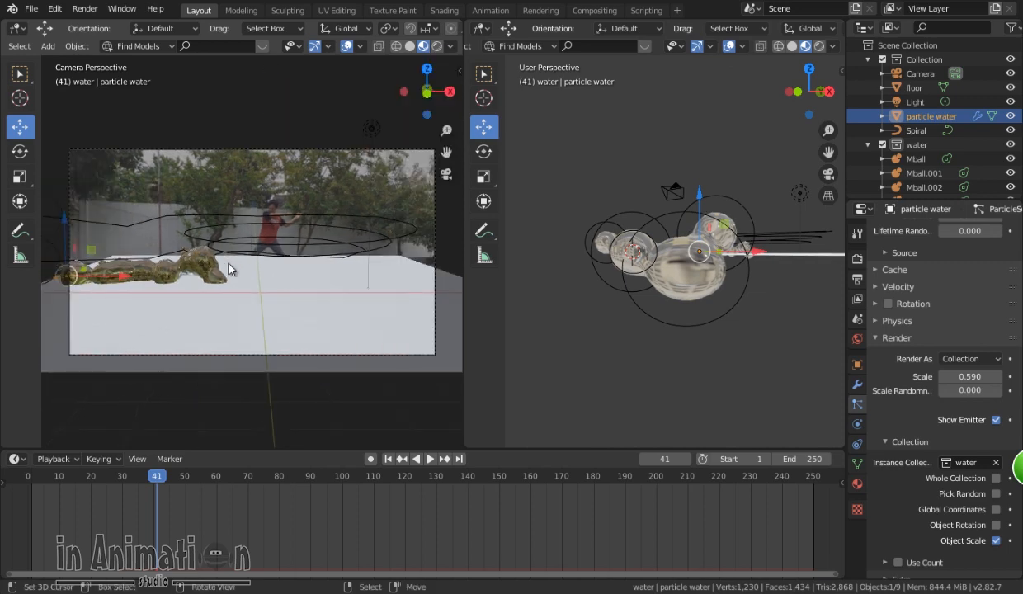
Play on to frame 49 and reduce the particle render scale to 0.410
scroll(231, 285, "down", 1)
key("space")
key("space")
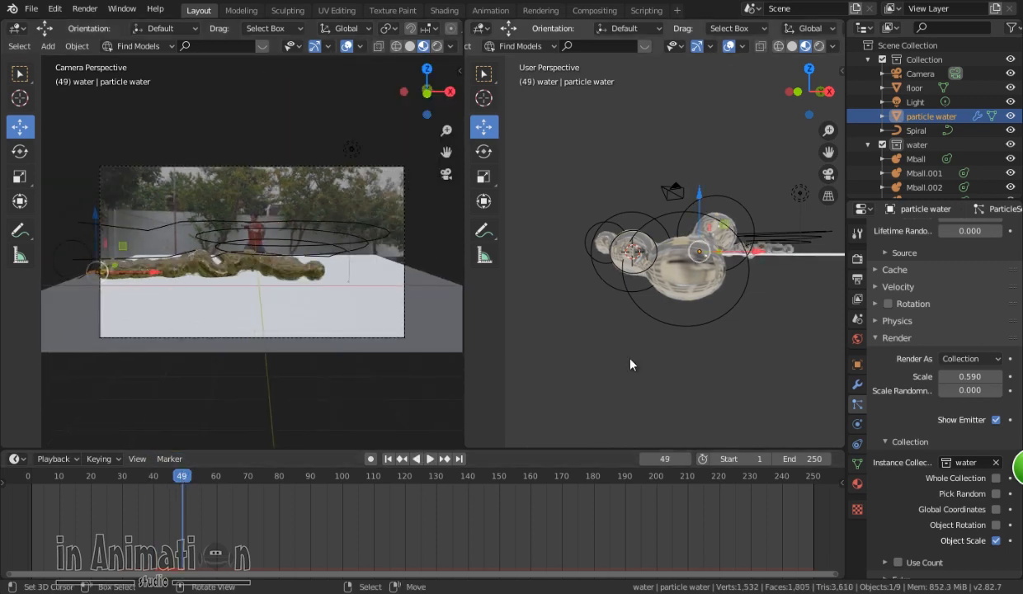
left_click_drag(964, 380, 951, 384)
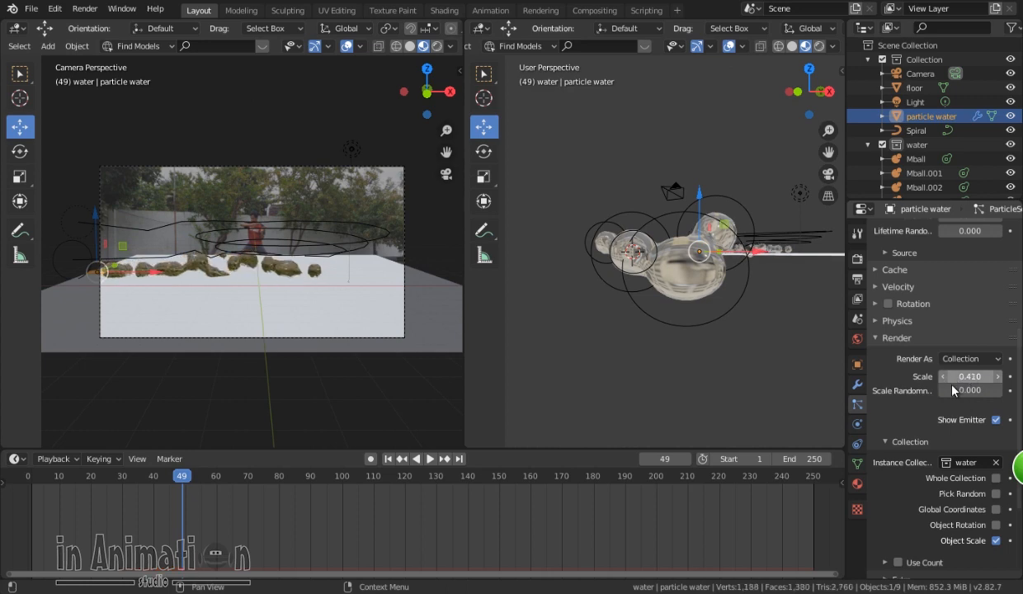
Scrub to frame 75 and change the camera viewport's preview lighting to the same bright HDRI as the perspective viewport
scroll(352, 300, "up", 2)
scroll(256, 286, "down", 1)
left_click_drag(100, 477, 263, 476)
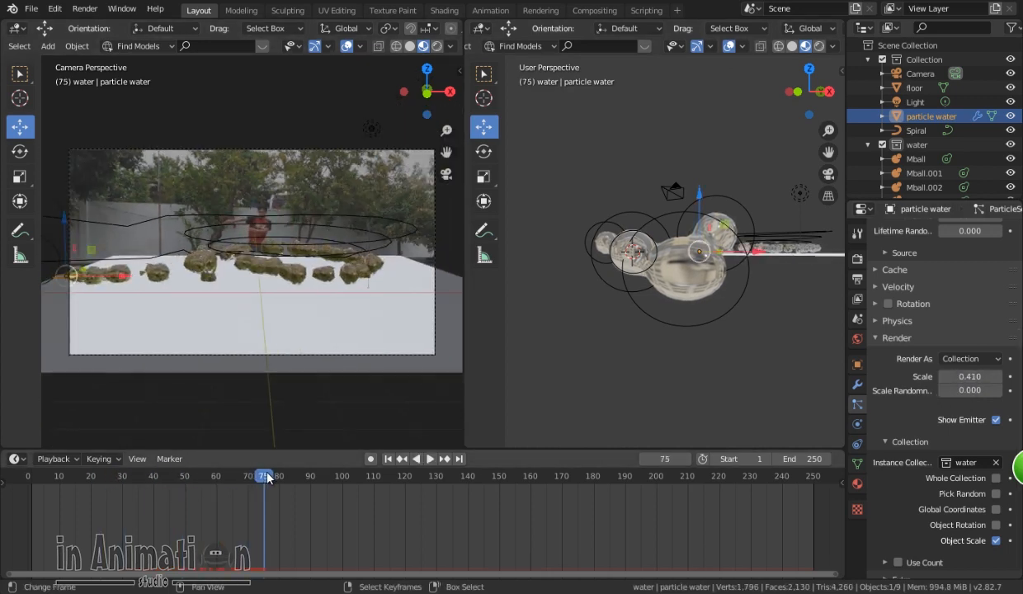
left_click(450, 46)
left_click(438, 165)
left_click(464, 213)
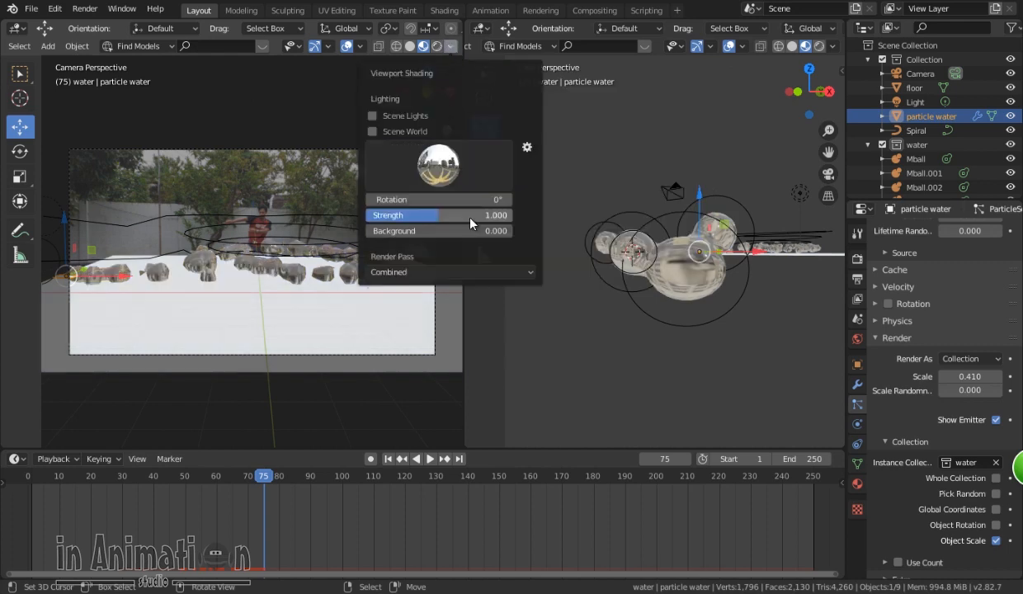
Play the animation to check how the water particles flow along the spiral in the camera view
scroll(241, 321, "up", 2)
key("space")
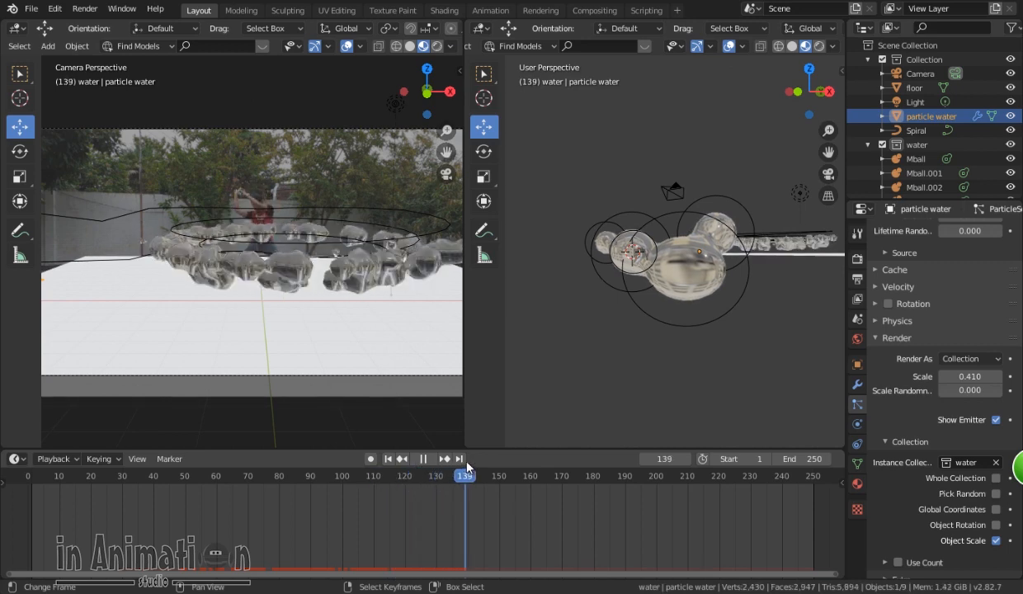
key("space")
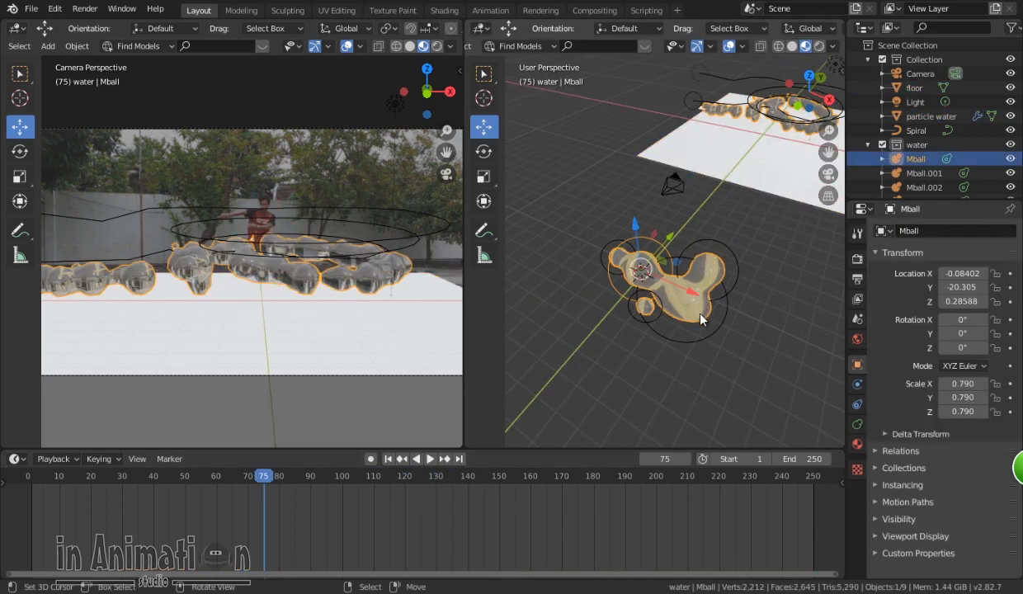
Duplicate the Mball metaball and move the copy to about X 0.77, Y -22.44, Z 1.37
key("shift+d")
left_click(667, 236)
left_click_drag(701, 204, 654, 259)
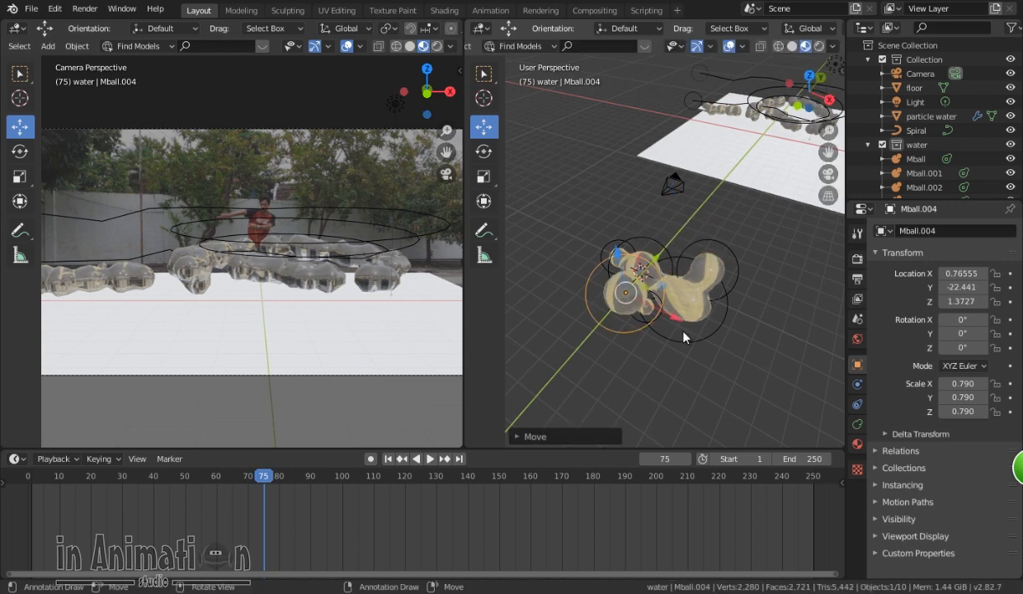
Scale the duplicated metaball to 0.473, move it to about X 2.32, Y -22.44, Z 1.95, and scrub to frame 47
key("s")
left_click(647, 310)
middle_click_drag(648, 311, 603, 178)
key("g")
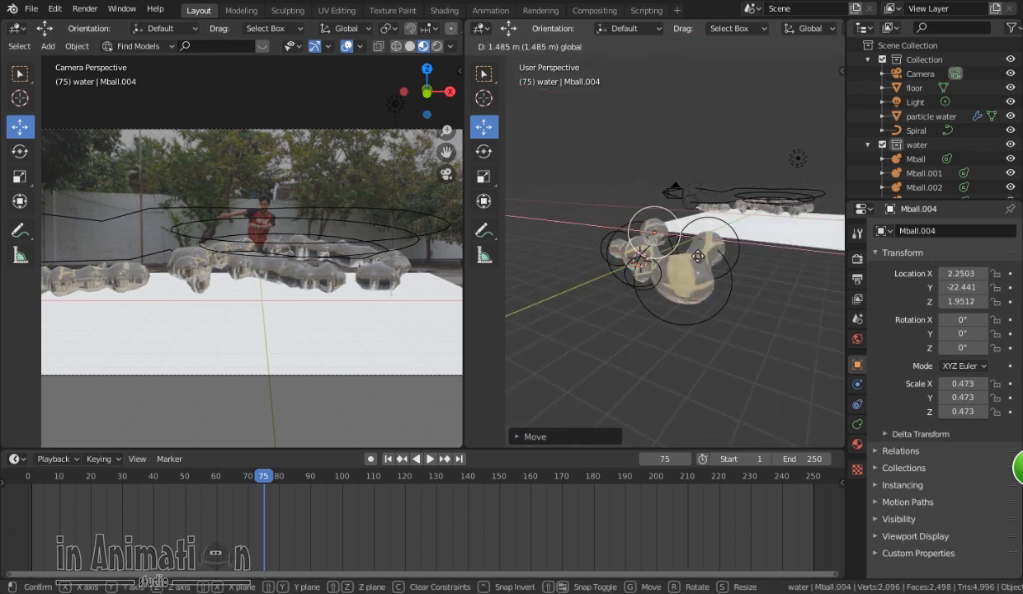
left_click(701, 256)
left_click_drag(265, 498, 174, 484)
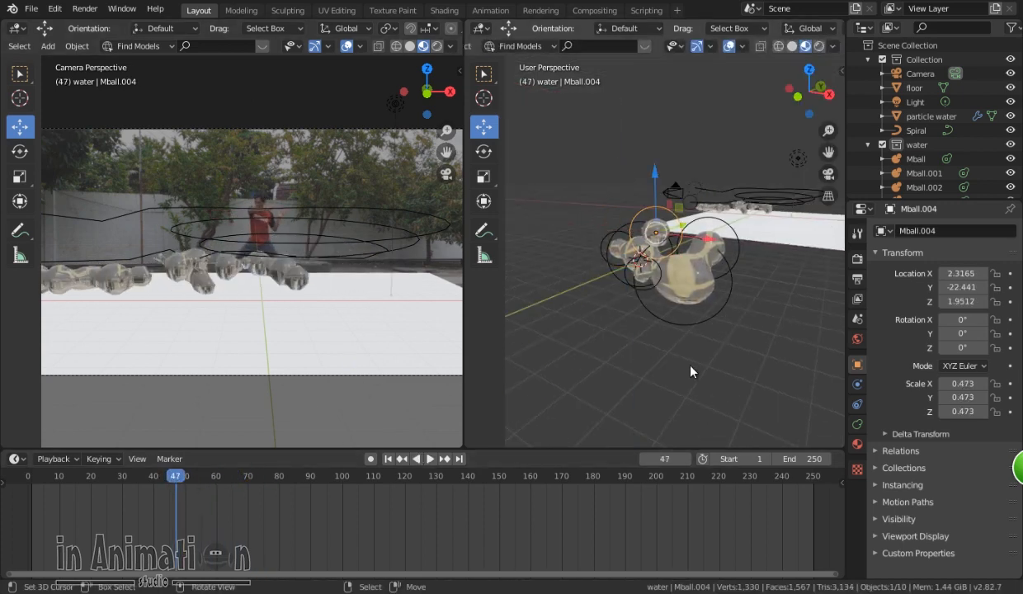
Stretch the large front metaball (Mball.002) to a scale of 1.134 in X and 1.393 in Y
right_click(702, 298)
key("s")
left_click(715, 310)
right_click(713, 317)
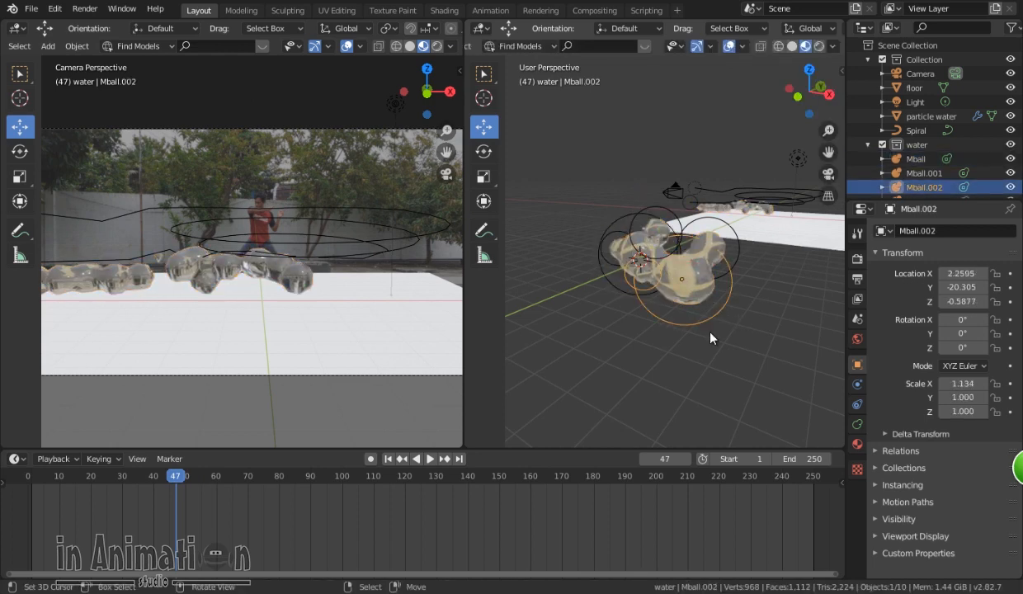
key("s")
key("y")
left_click(735, 287)
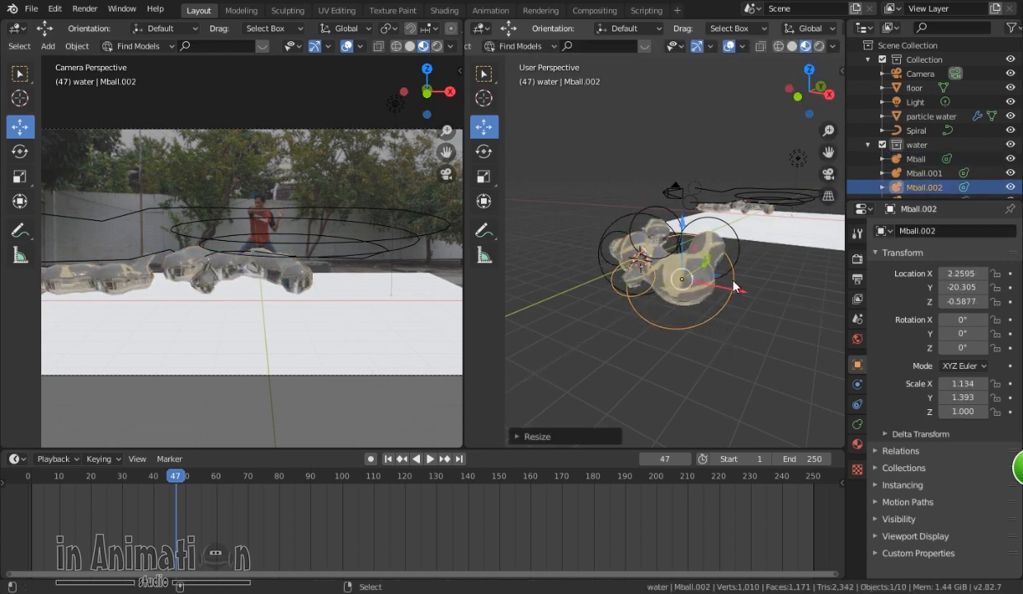
Play the animation from the start to check the reshaped water stream in both views, stopping at frame 37
middle_click_drag(734, 286, 682, 302)
left_click_drag(206, 482, 326, 475)
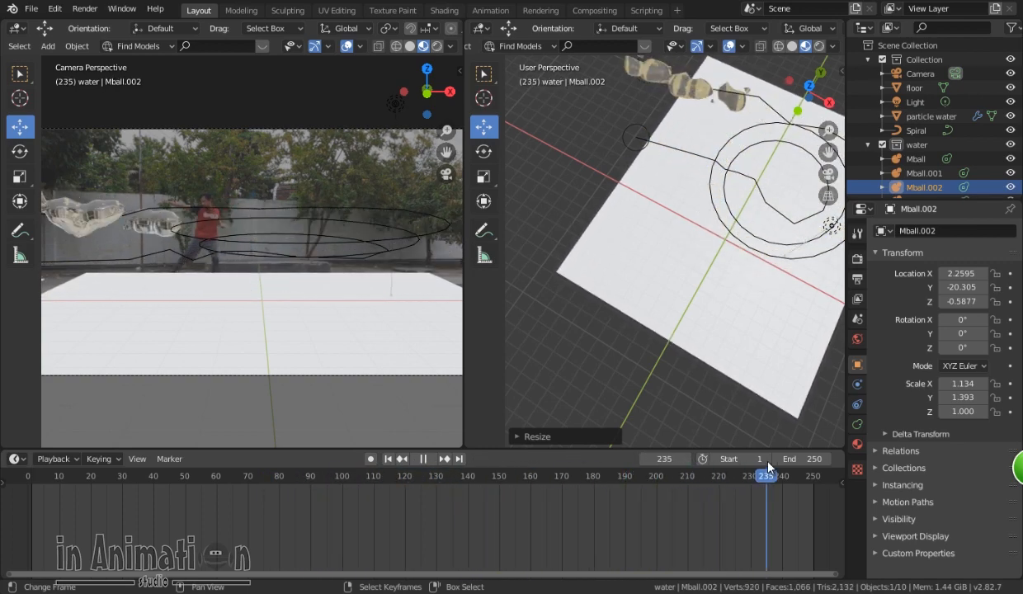
left_click_drag(768, 462, 769, 462)
left_click(388, 459)
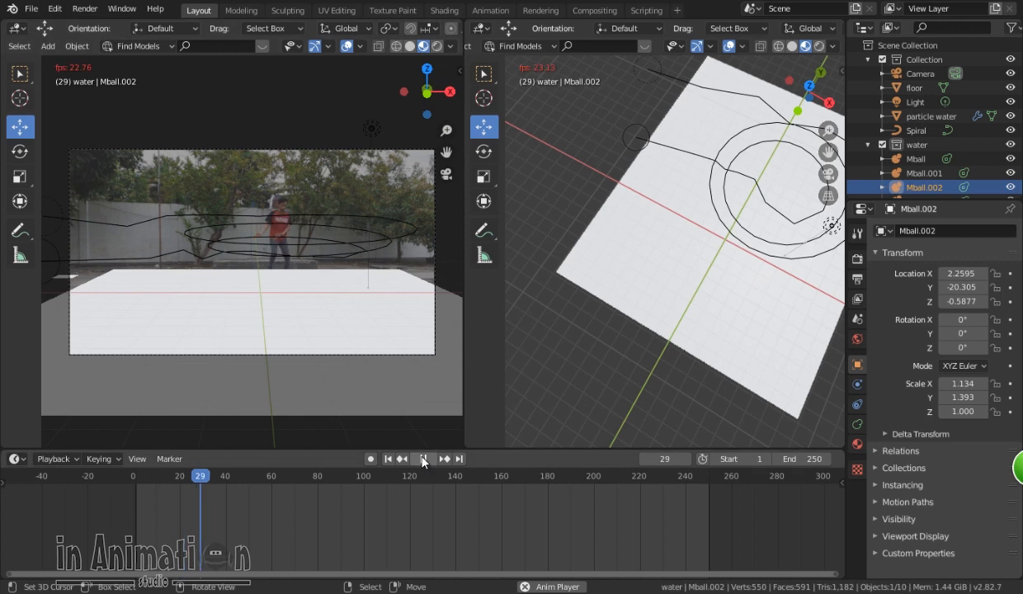
left_click(427, 460)
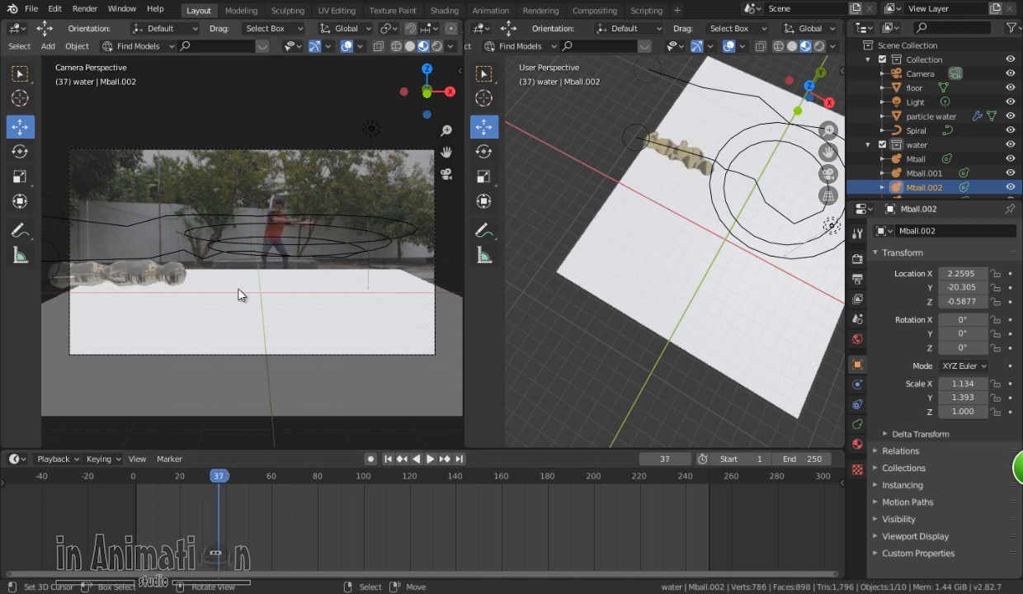
Adjust the spiral's path in Edit Mode by moving the lower-strand control point just ahead of the water stream
left_click(202, 261)
key("Tab")
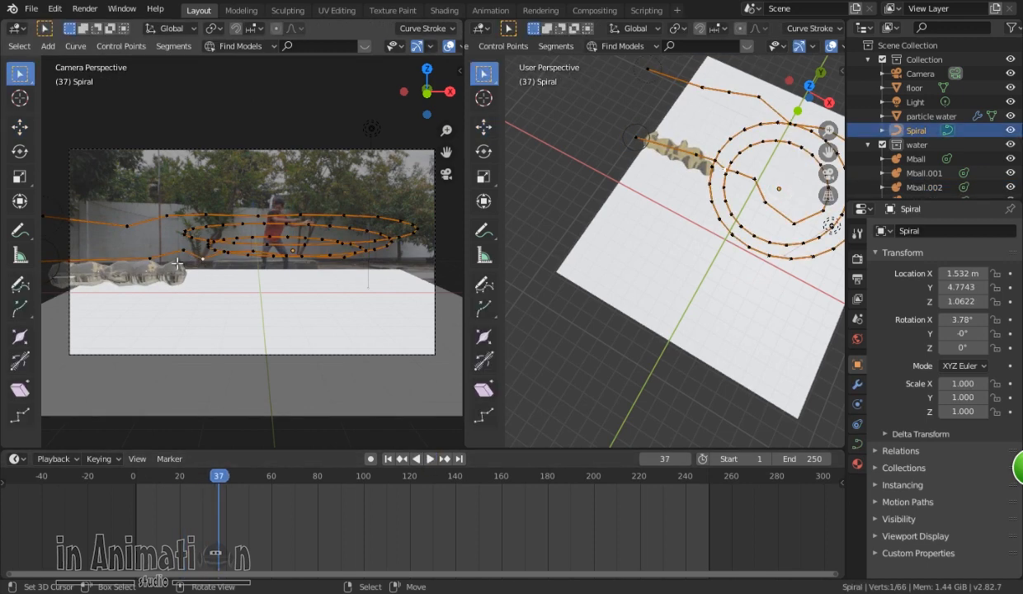
key("g")
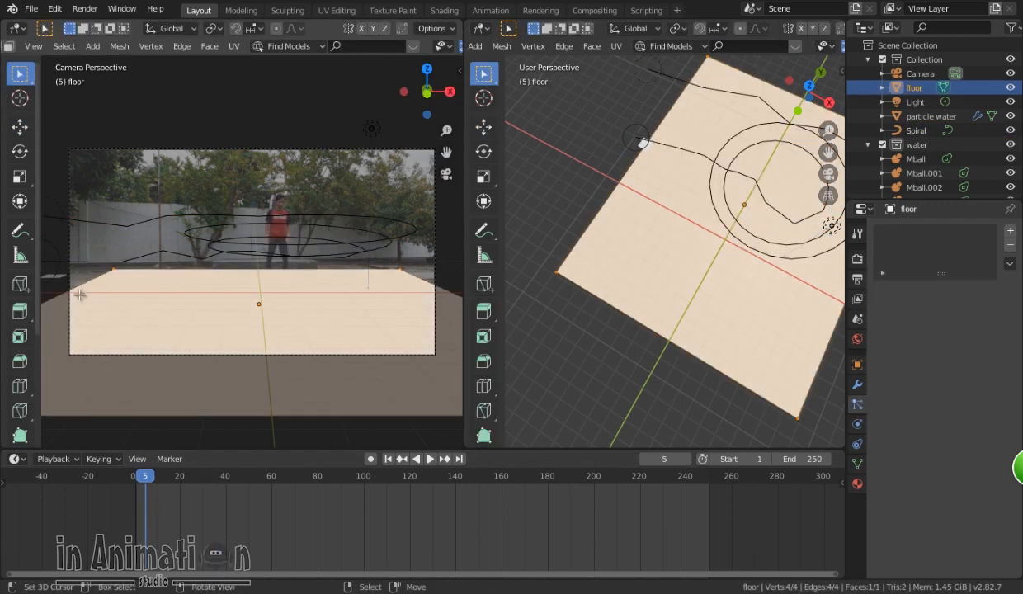
Widen the floor plane by moving its two opposite side edges outward, the second one along X
key("ctrl+Tab")
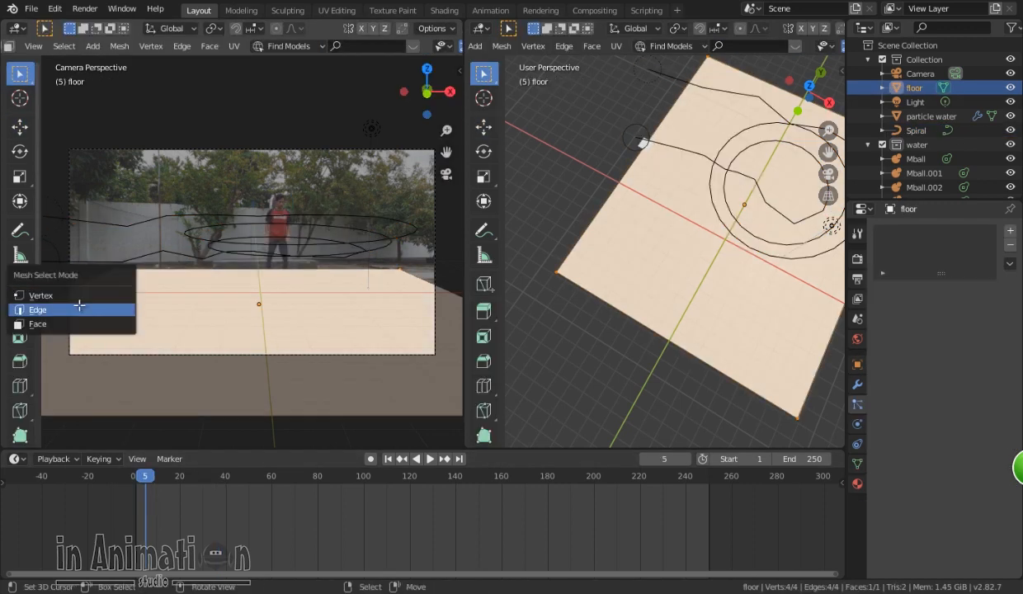
left_click(80, 304)
key("g")
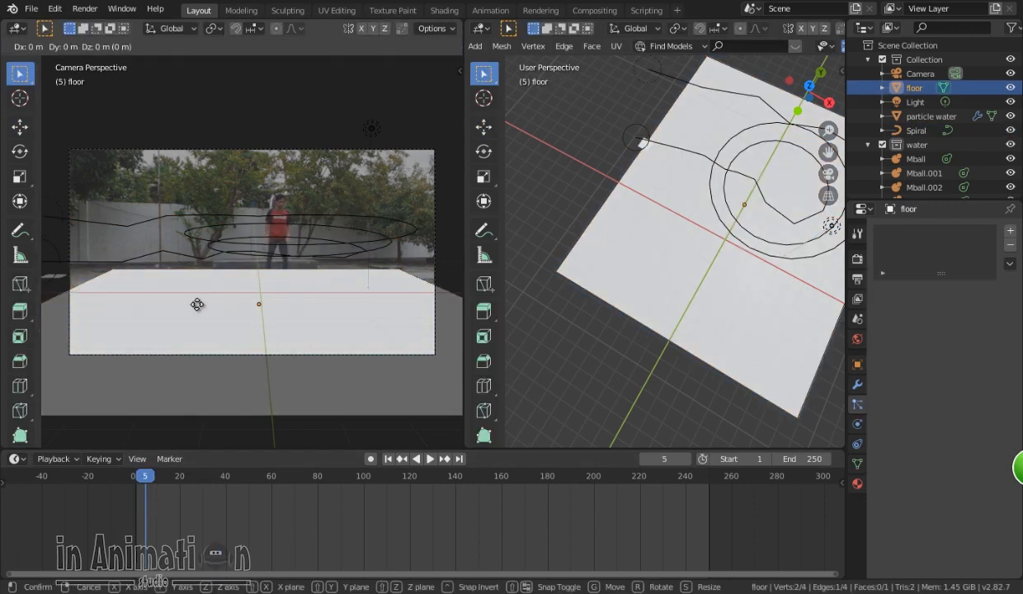
left_click(120, 306)
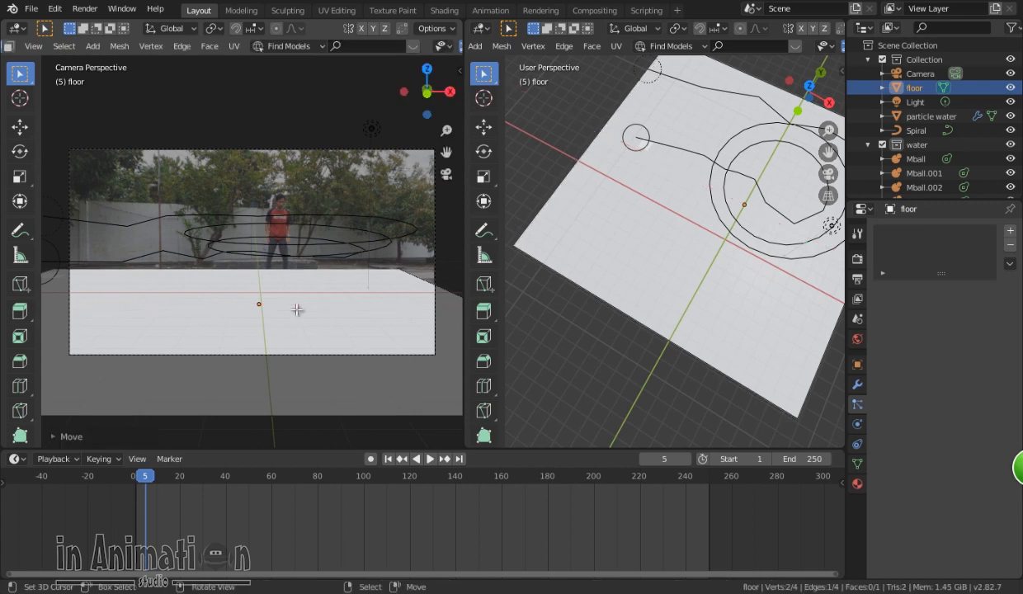
key("g")
key("x")
left_click(44, 285)
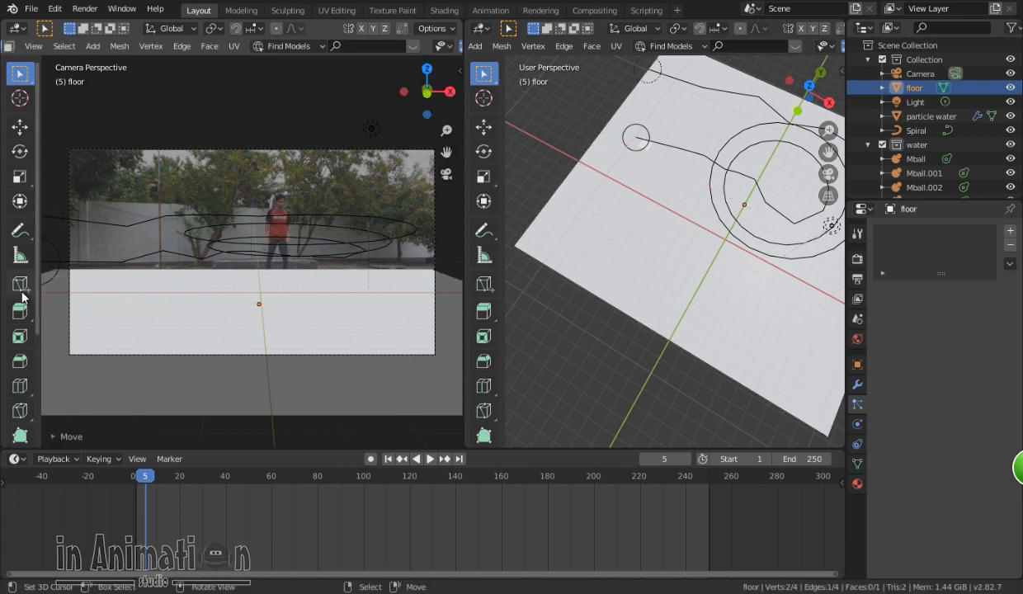
key("Tab")
Change the scene's light from Point to Sun and set its strength to 4
scroll(736, 379, "down", 1)
middle_click_drag(735, 379, 752, 306)
right_click(788, 218)
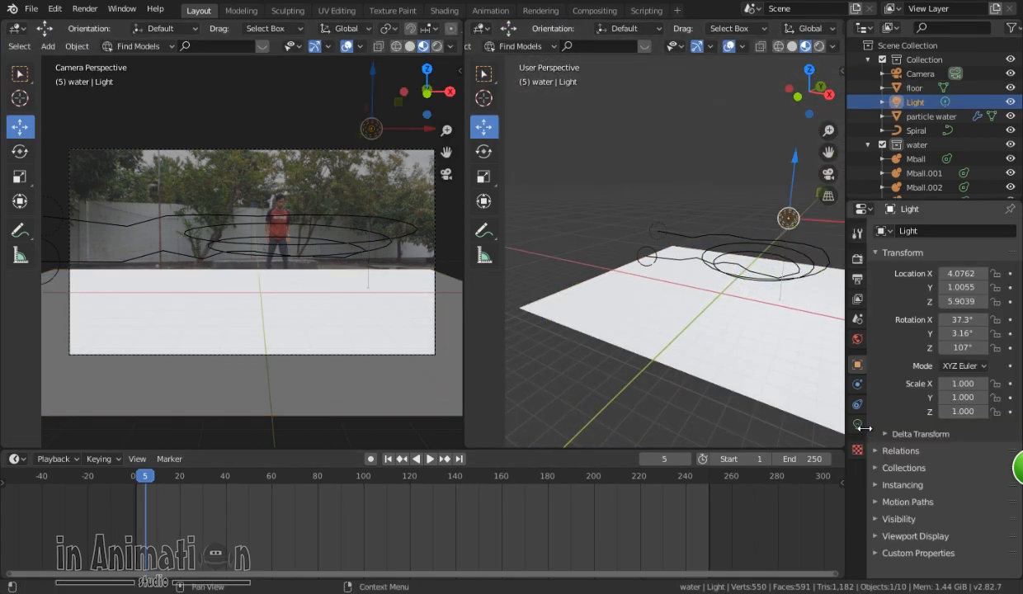
left_click(858, 425)
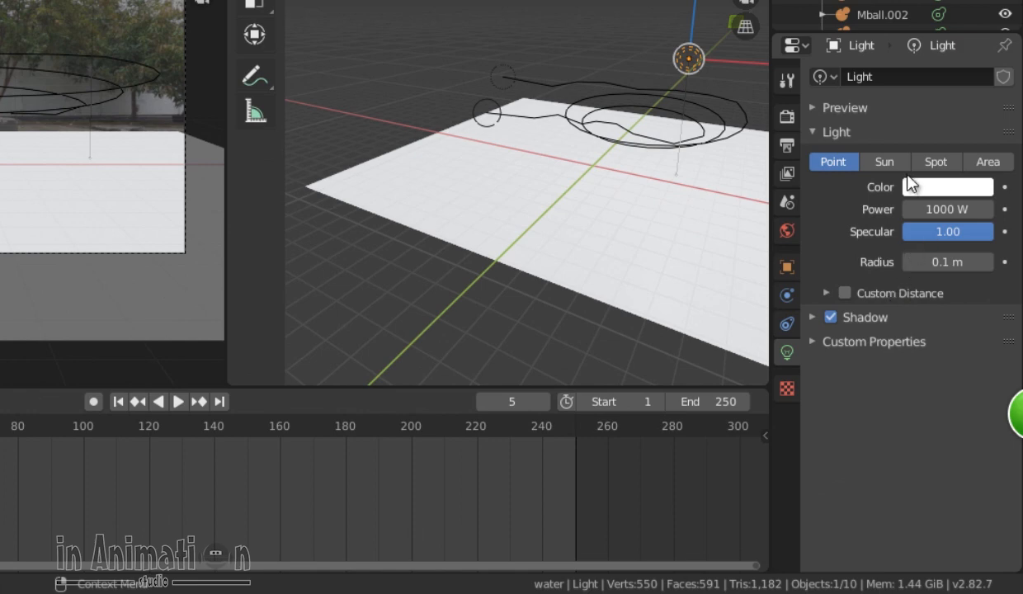
left_click(884, 162)
double_click(943, 210)
type("4")
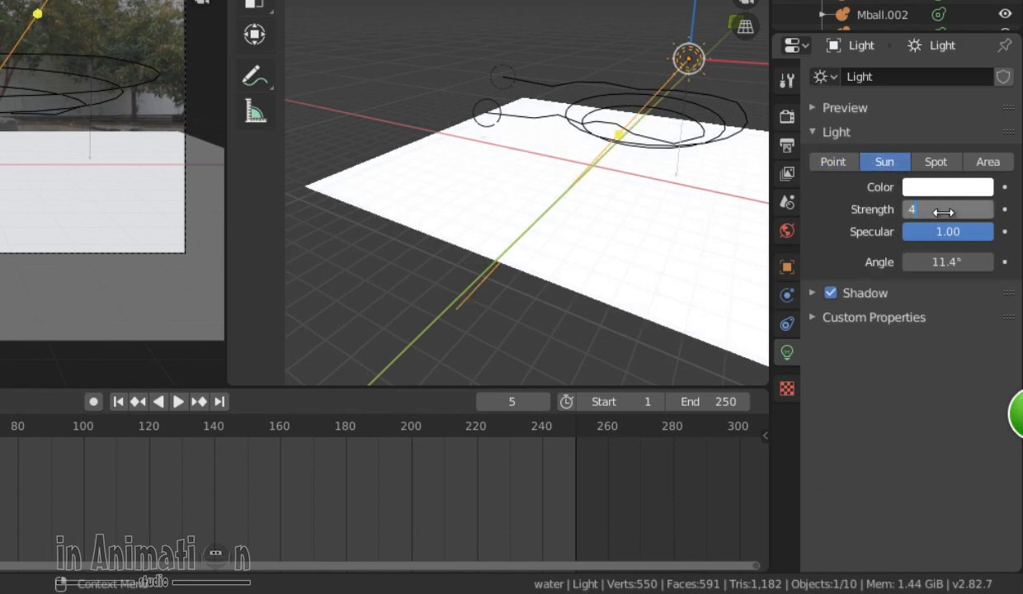
key("Return")
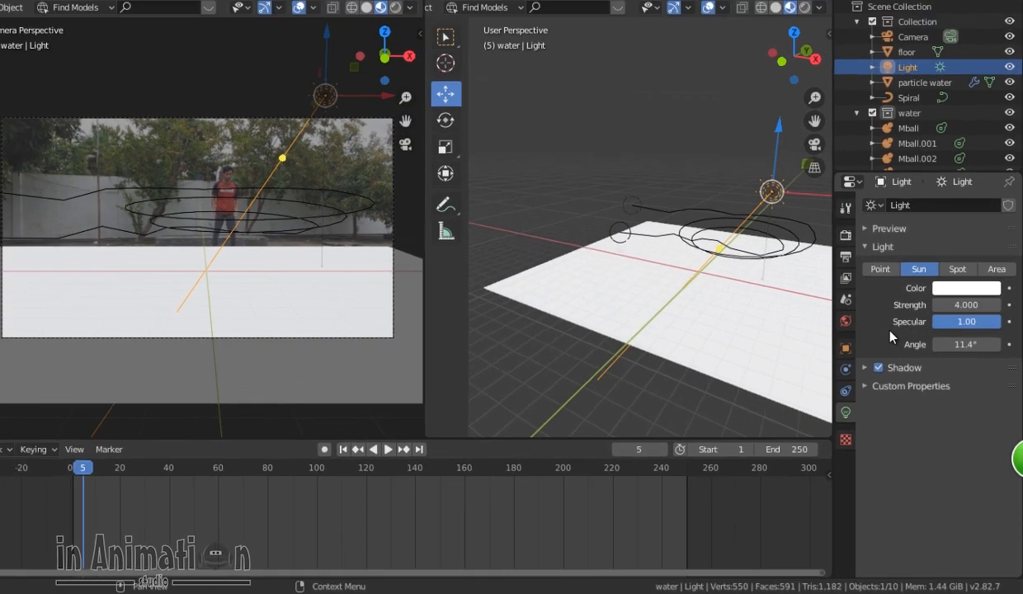
Turn the perspective viewport into a Shader Editor and create a new material for the floor
left_click(384, 196)
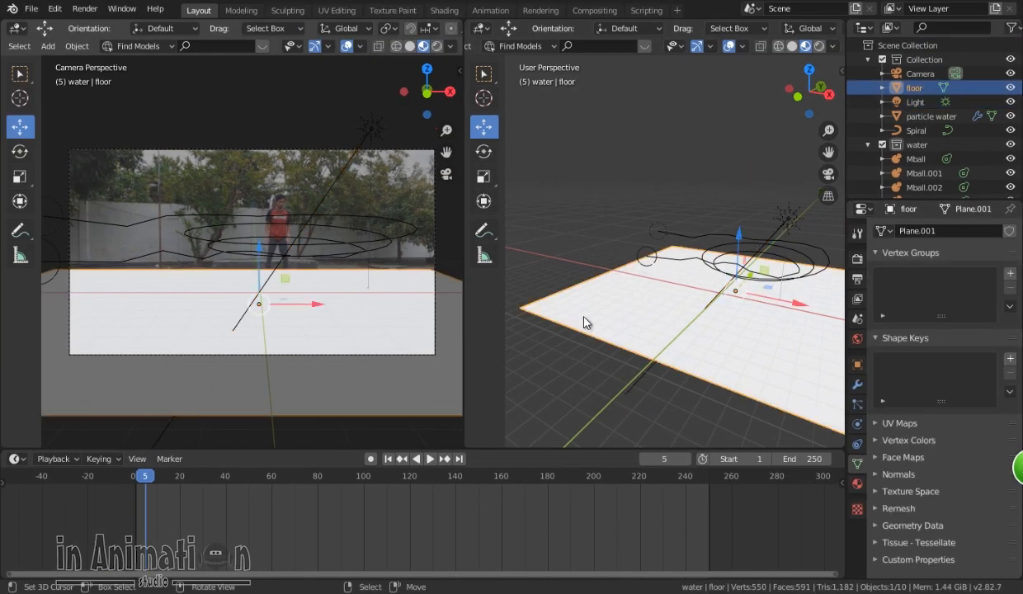
left_click(480, 28)
left_click(515, 174)
left_click(858, 485)
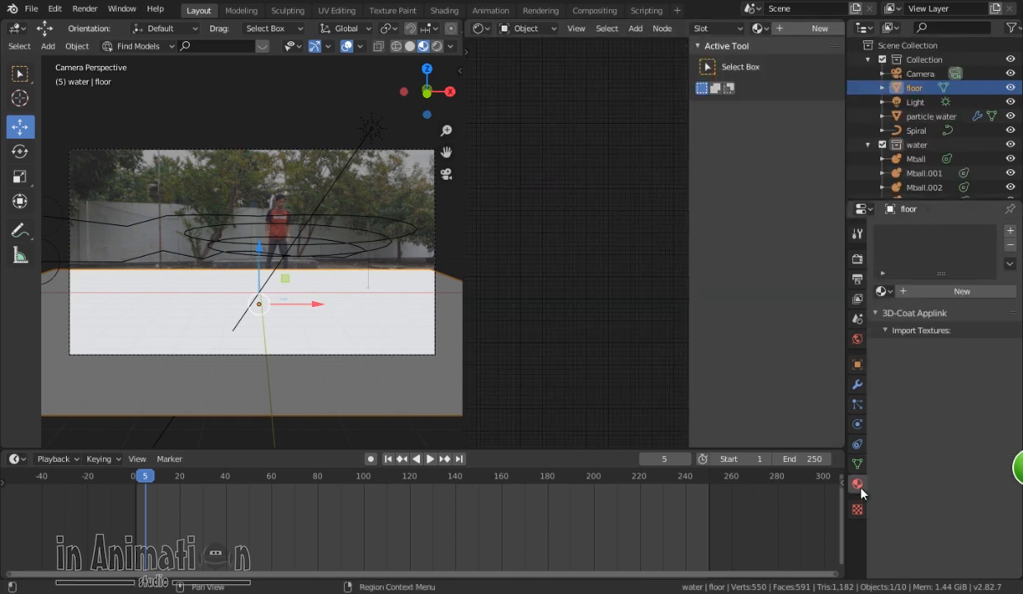
left_click(896, 288)
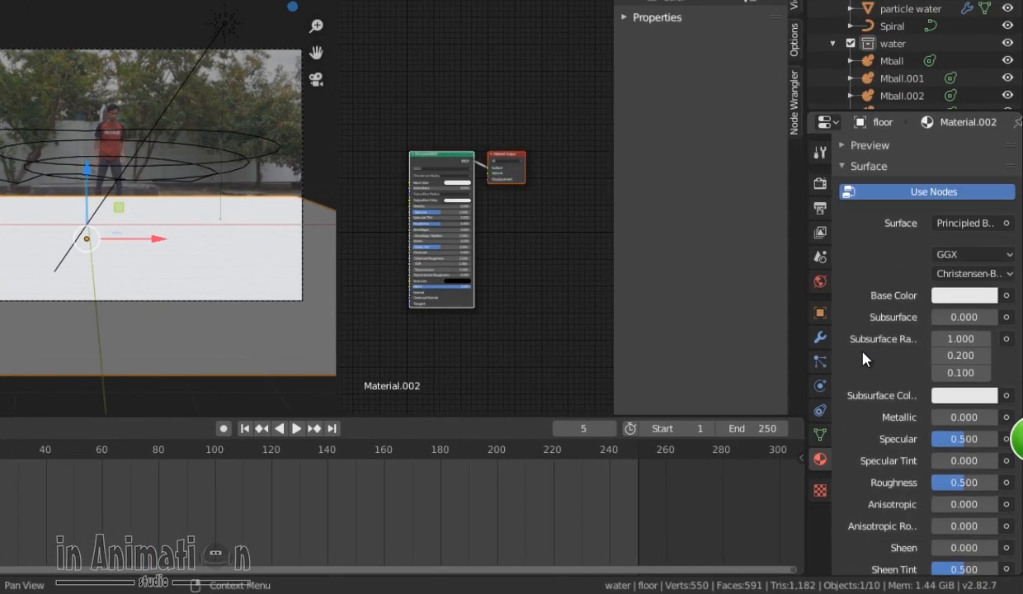
Enable Backface Culling for the floor material and set its Blend Mode to Alpha Blend
scroll(888, 398, "down", 10)
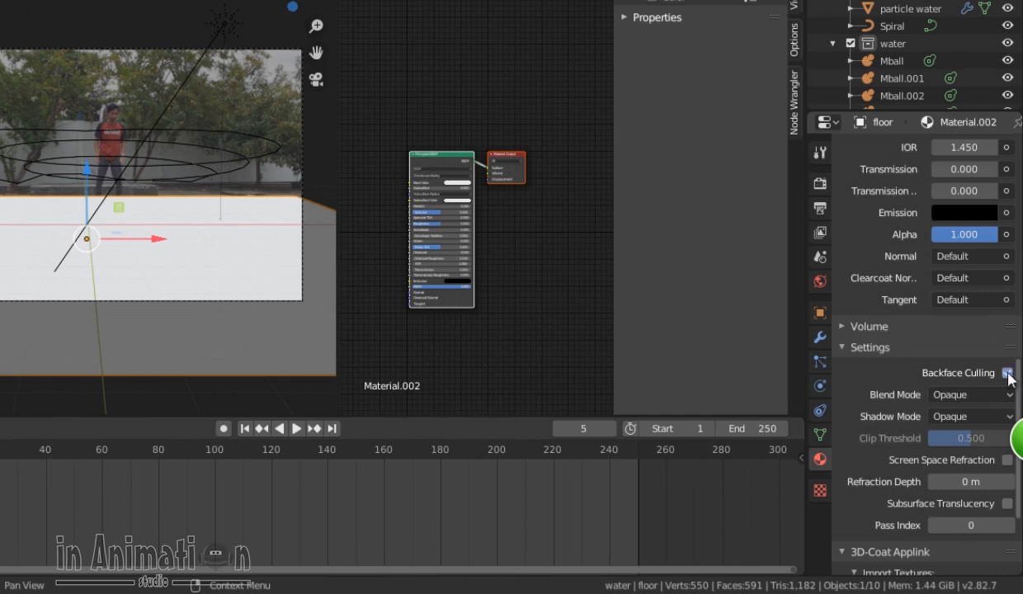
left_click(990, 394)
left_click(944, 471)
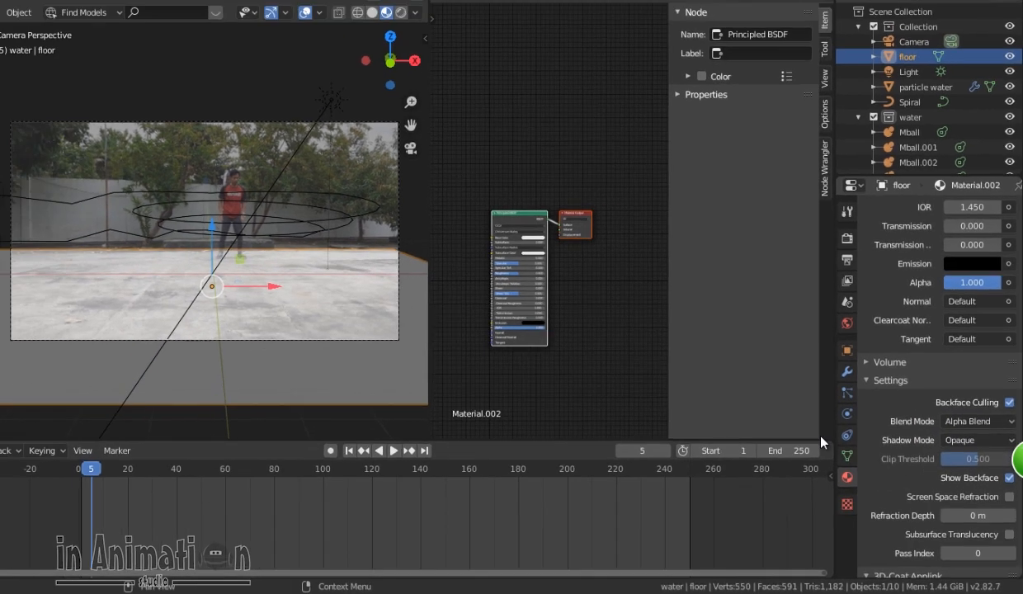
Insert a Mix Shader node between the floor material's Principled BSDF and Material Output
key("n")
left_click_drag(639, 144, 742, 147)
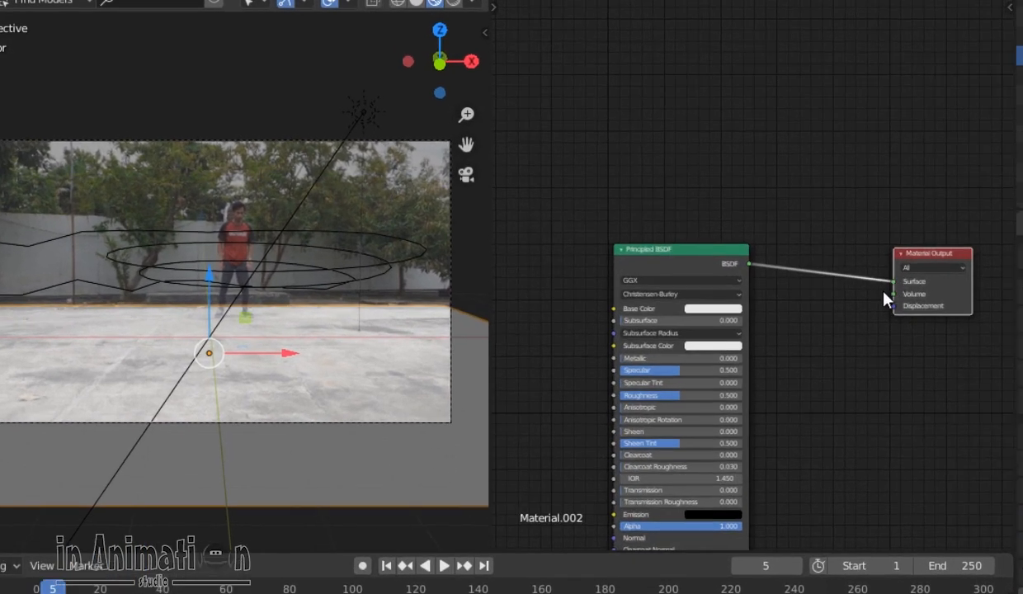
key("shift+a")
left_click(726, 281)
type("mix")
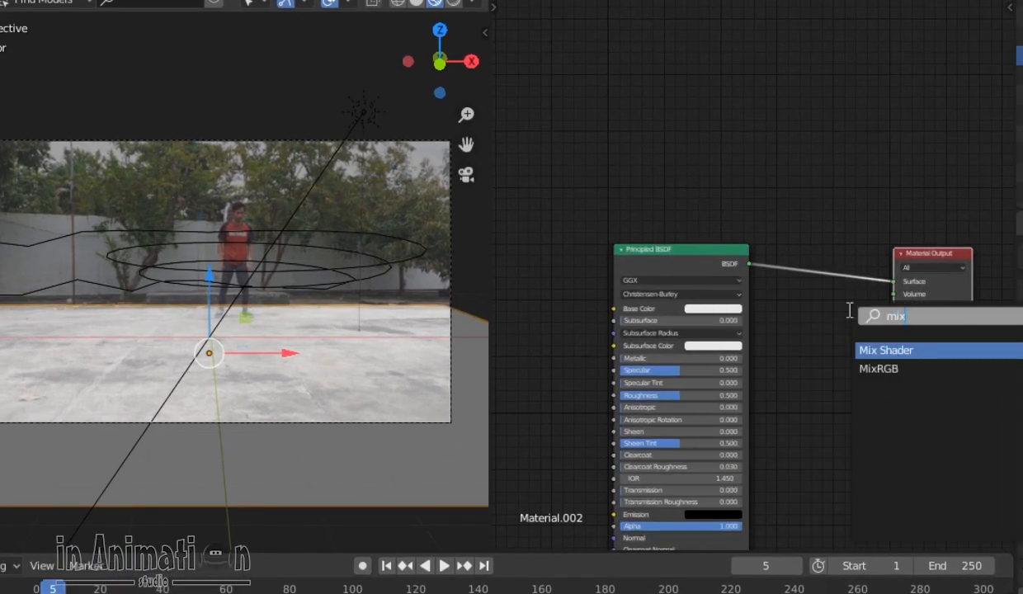
left_click(877, 351)
left_click(809, 256)
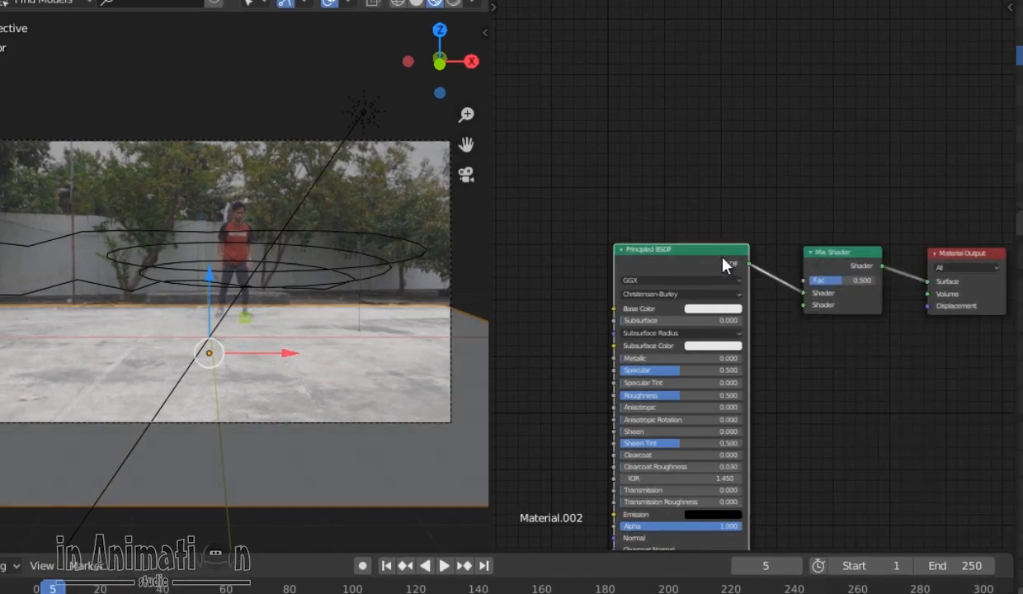
Add a Transparent BSDF node and connect it to the Mix Shader's second shader input
left_click_drag(724, 264, 655, 239)
key("shift+a")
left_click(829, 428)
type("tra")
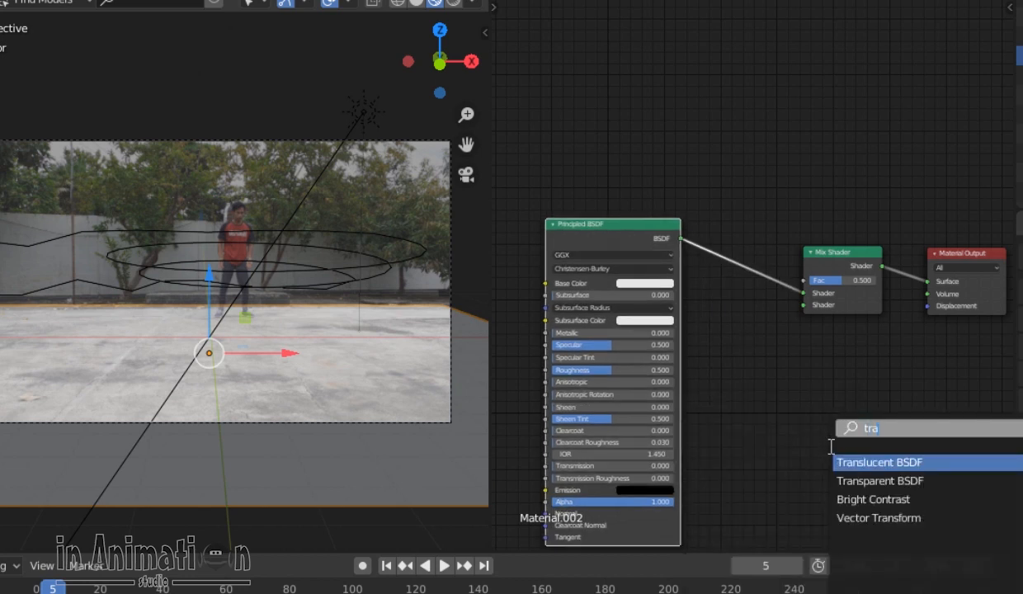
left_click(850, 481)
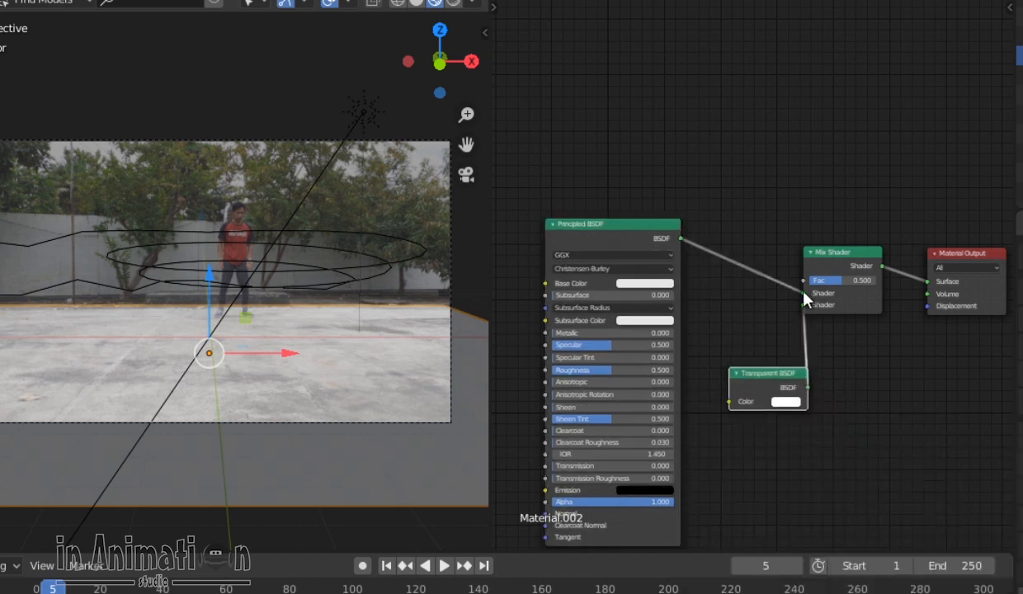
Set the Principled BSDF's Base Color to black and reposition the Transparent BSDF node
left_click(627, 285)
left_click_drag(715, 157, 715, 248)
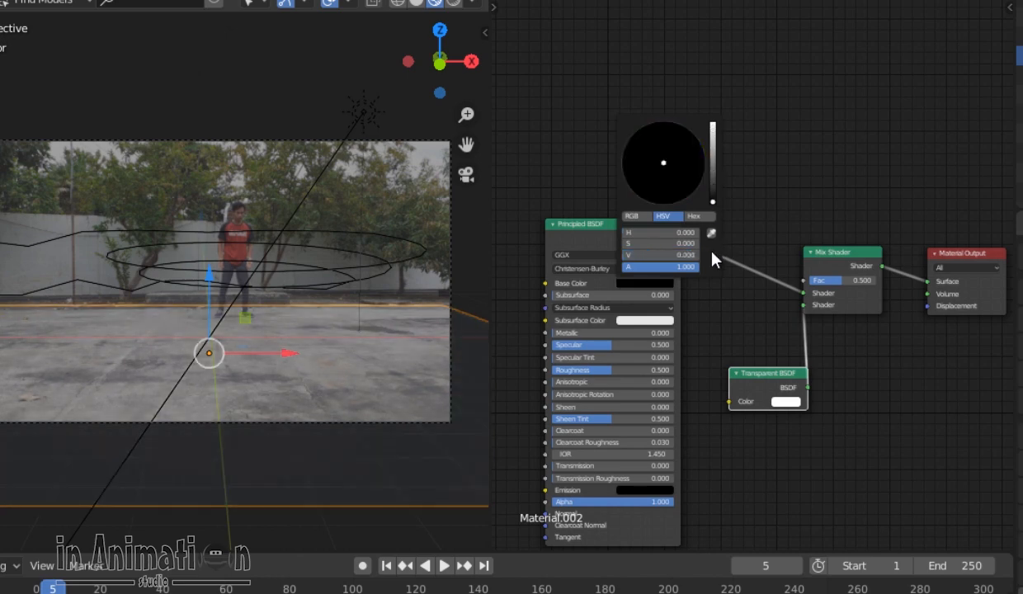
left_click_drag(762, 372, 733, 355)
scroll(826, 306, "up", 2)
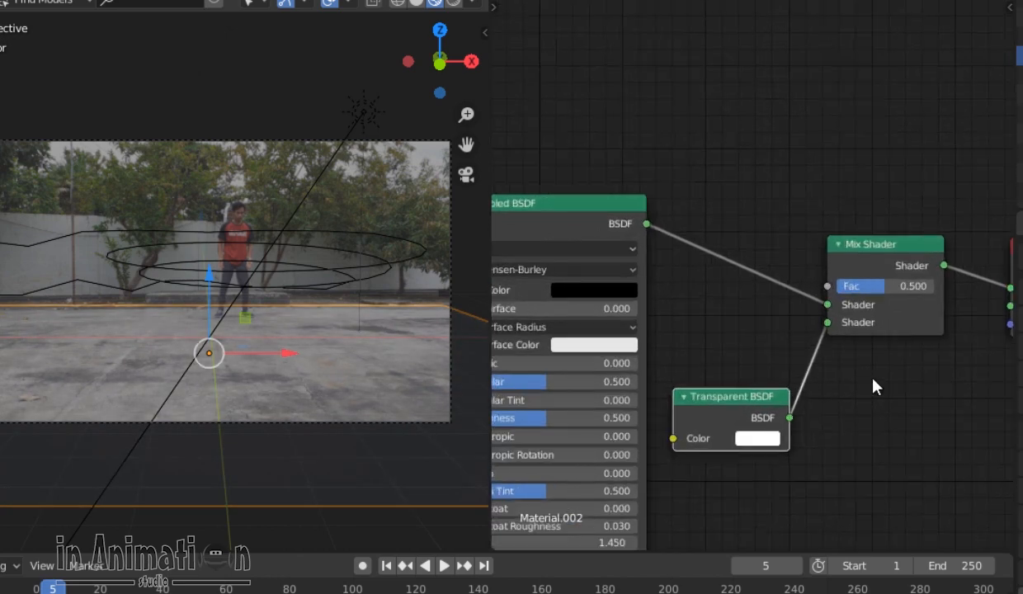
Add a ColorRamp node feeding the Mix Shader's Fac input and move its black stop to about position 0.118
key("shift+a")
left_click(874, 379)
type("ram")
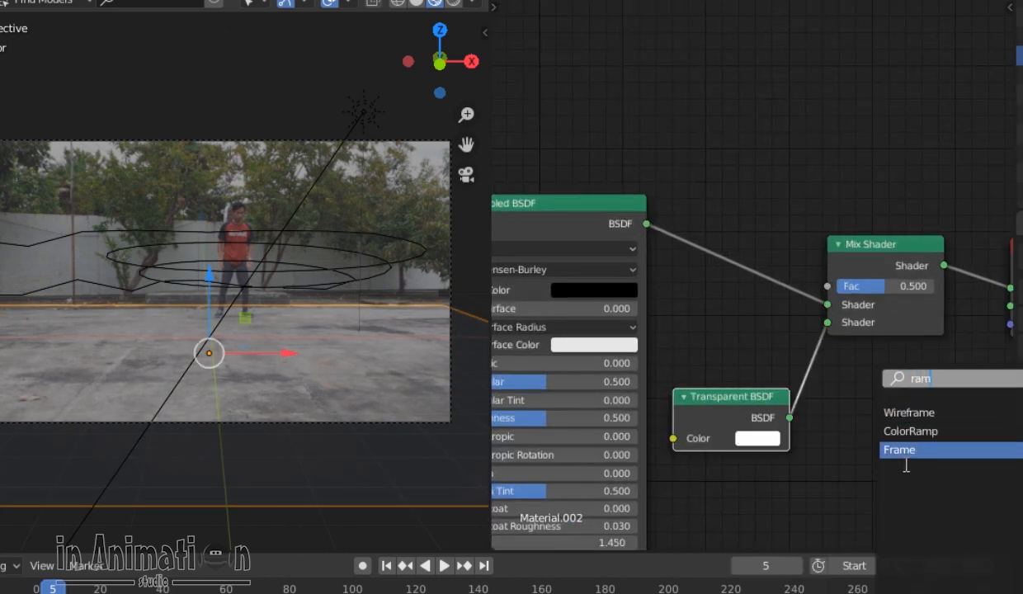
left_click(908, 434)
left_click(558, 2)
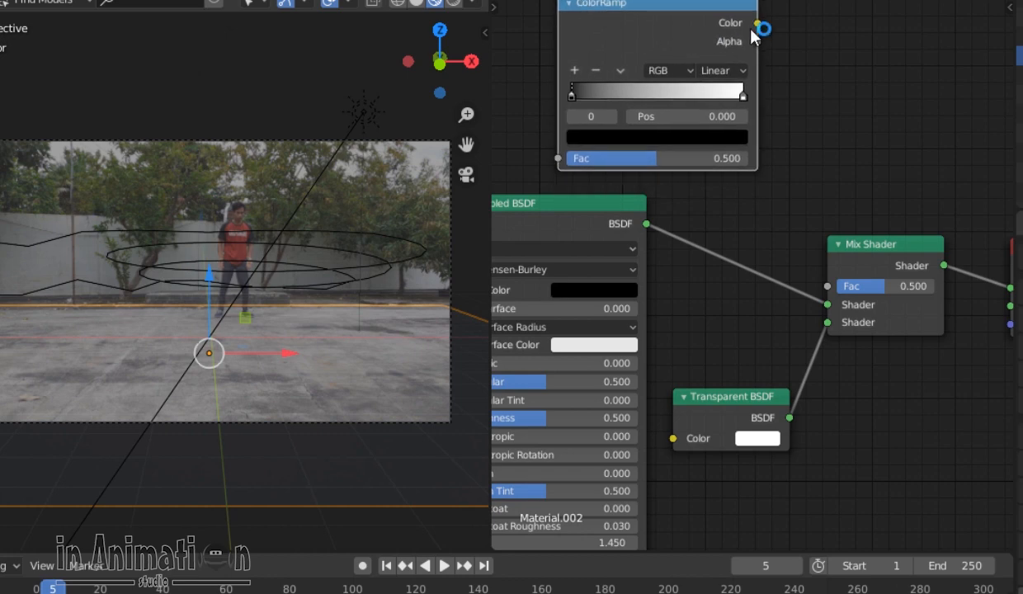
left_click_drag(826, 249, 827, 285)
left_click_drag(571, 96, 592, 97)
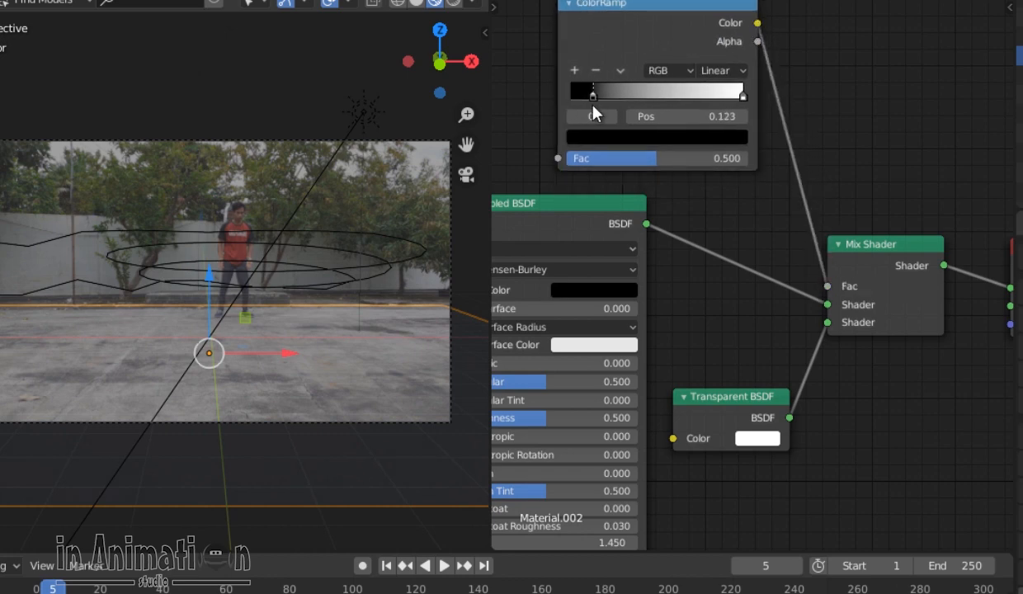
Add an RGB to BW node and connect its Val output to the ColorRamp's Fac input
scroll(532, 163, "down", 3)
scroll(628, 193, "left", 5, "ctrl")
key("shift+a")
left_click(627, 183)
type("rgb")
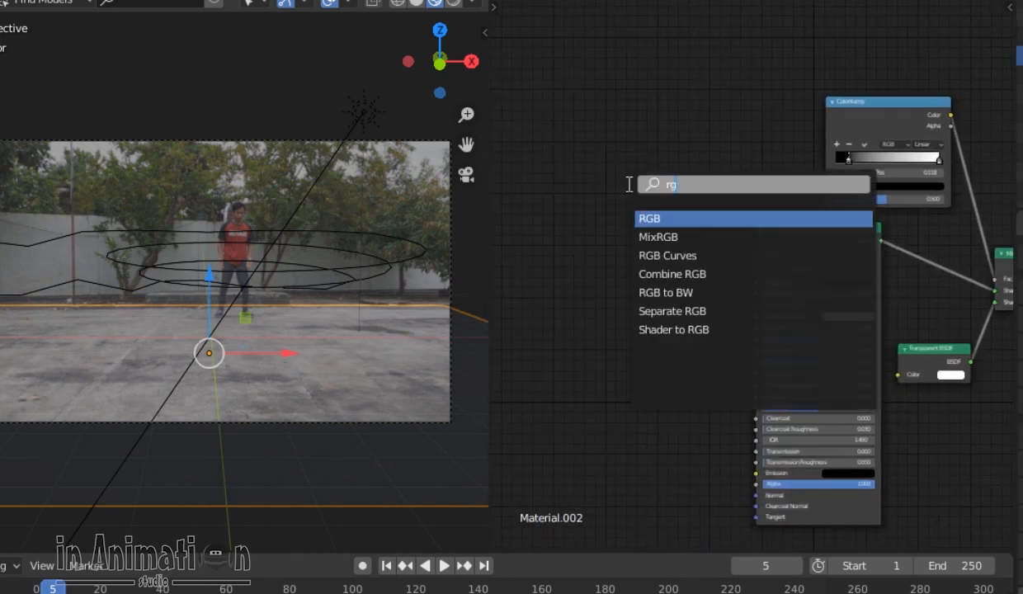
left_click(683, 292)
left_click(673, 97)
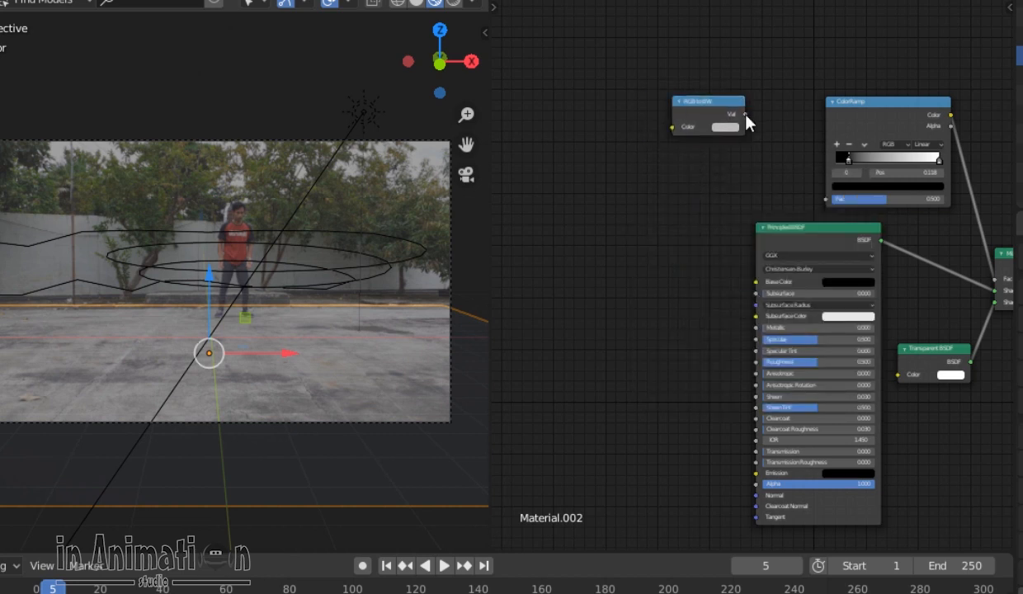
left_click_drag(746, 114, 826, 200)
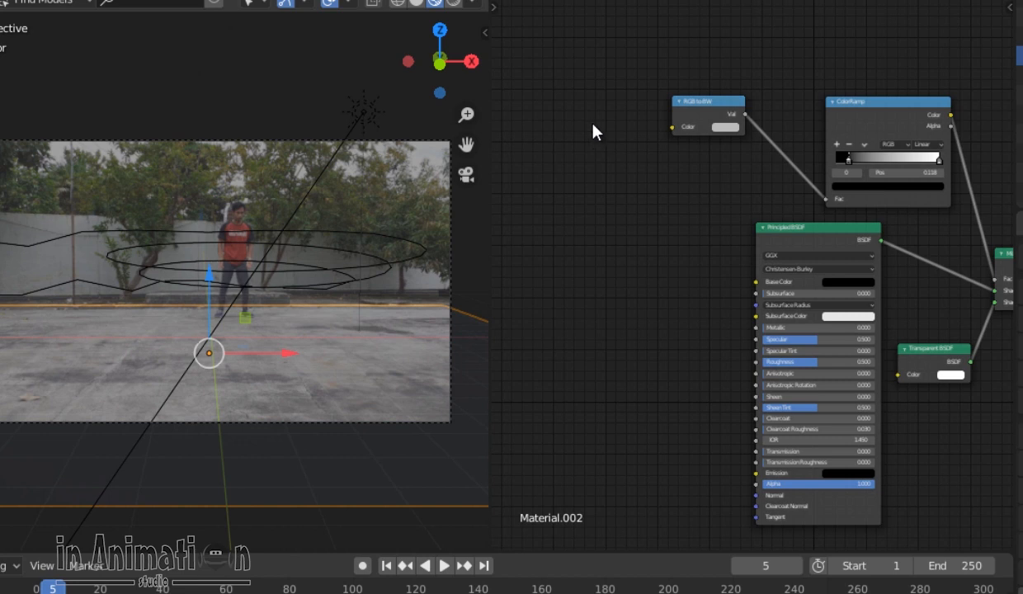
Add a Shader to RGB node and connect its Color output to the RGB to BW node's Color input
middle_click_drag(594, 130, 669, 140)
key("shift+a")
left_click(671, 132)
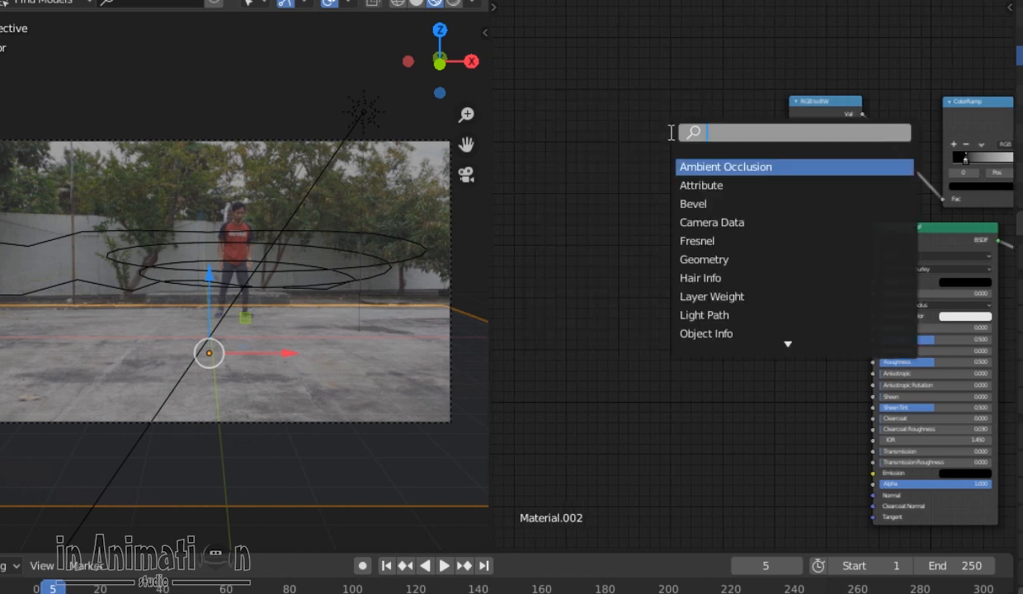
type("shade")
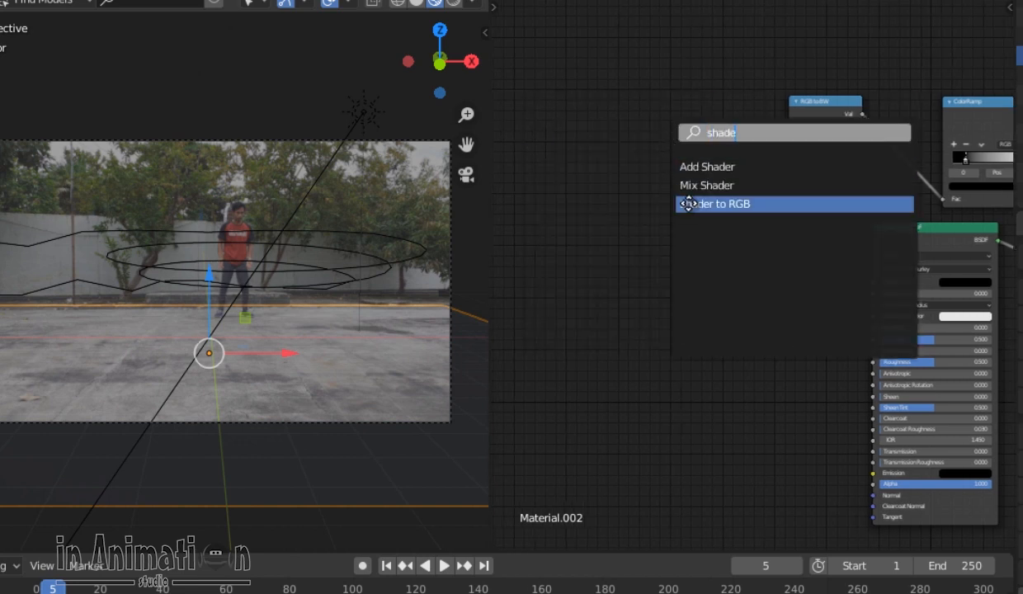
left_click(715, 204)
left_click(720, 112)
left_click_drag(737, 118, 790, 127)
Add a Diffuse BSDF node and connect its BSDF output to the Shader to RGB node's Shader input
key("shift+a")
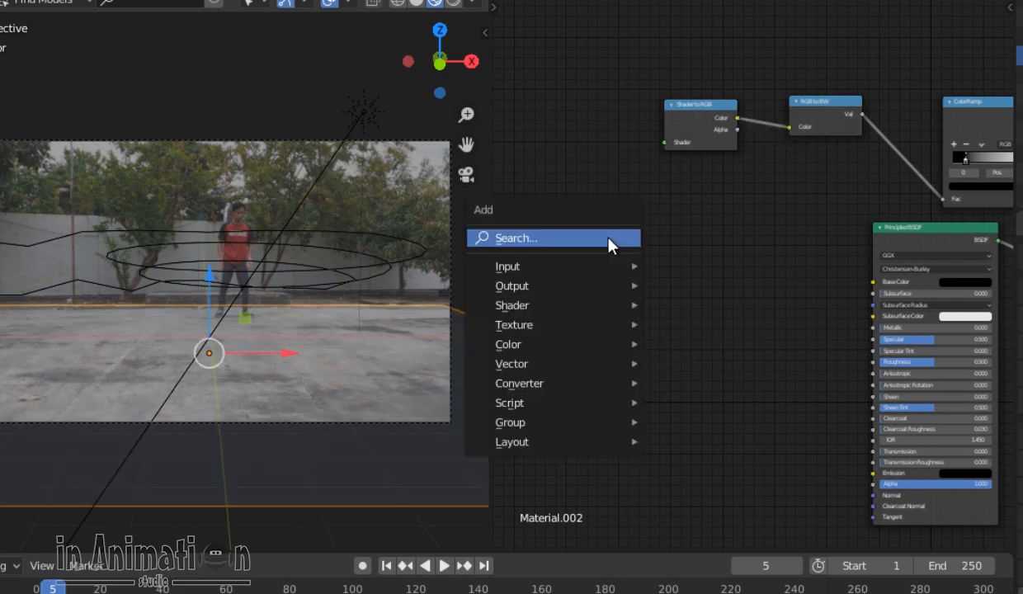
left_click(613, 244)
type("diff")
left_click(660, 271)
left_click(494, 94)
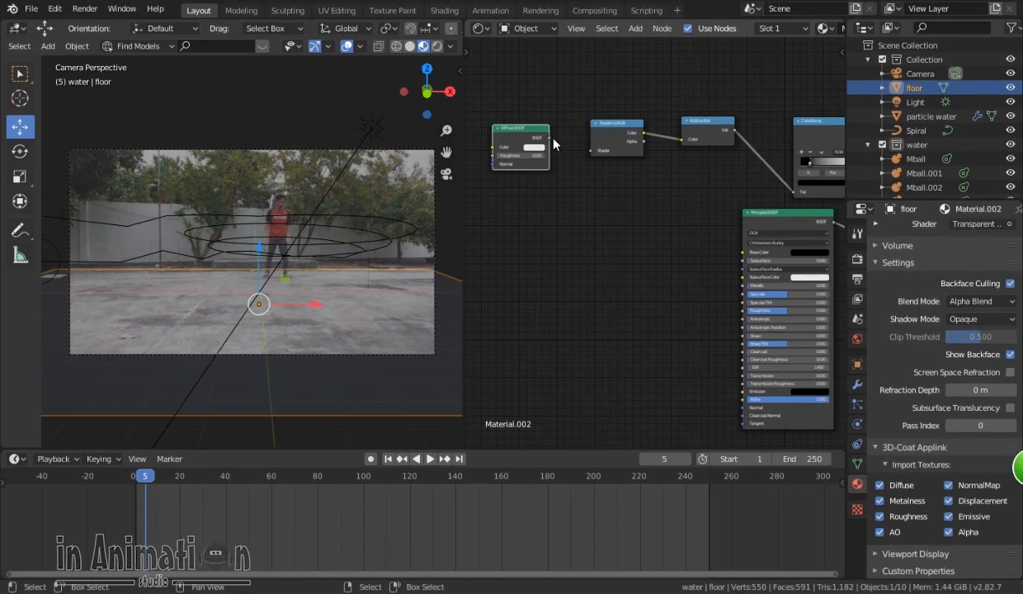
left_click_drag(609, 124, 664, 142)
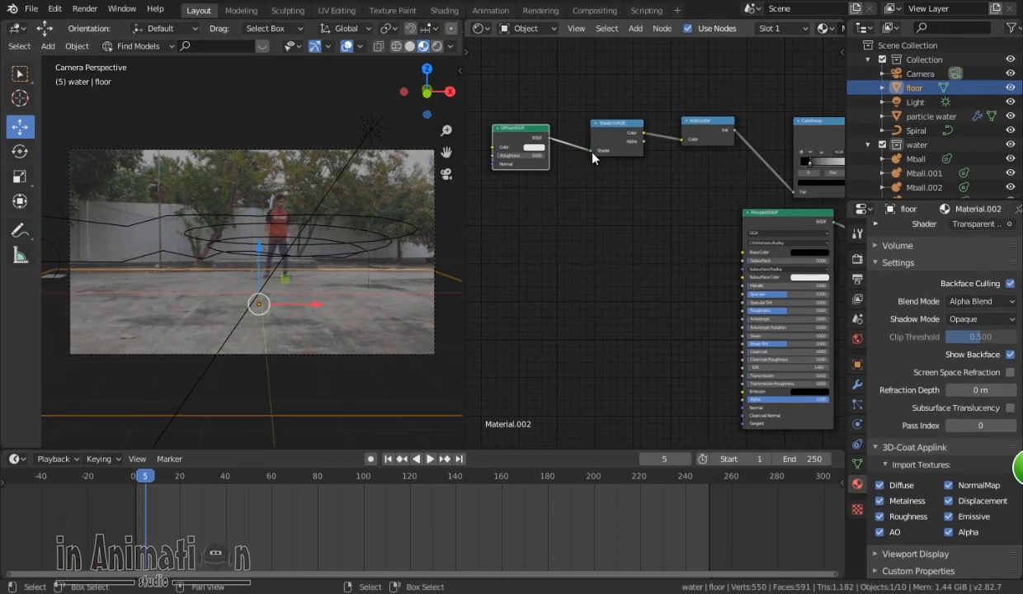
Switch the shader editor area to a 3D Viewport showing the scene in perspective
scroll(593, 154, "down", 3)
left_click(481, 29)
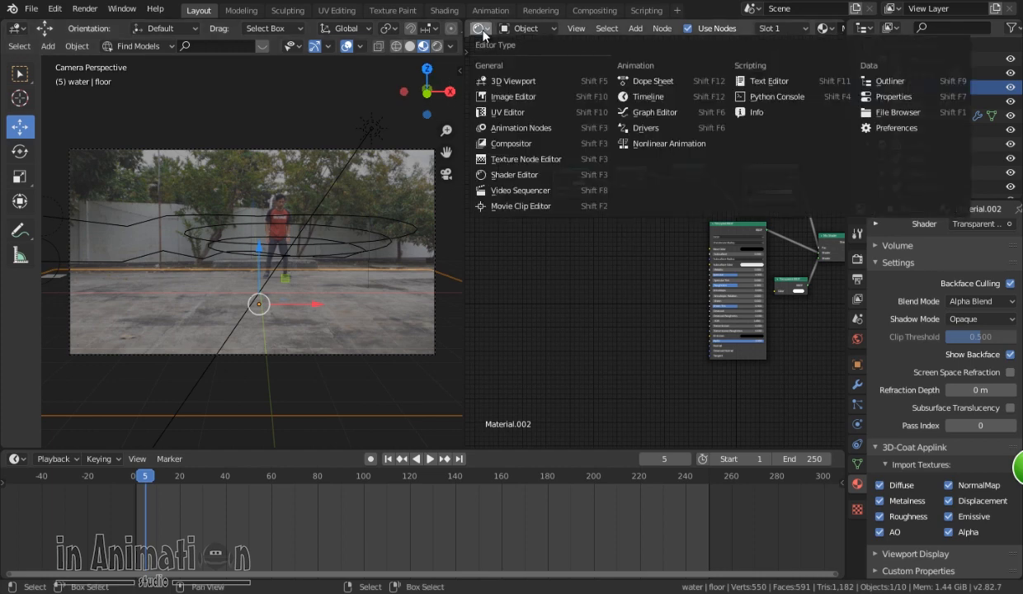
left_click(495, 79)
middle_click_drag(683, 336, 690, 338)
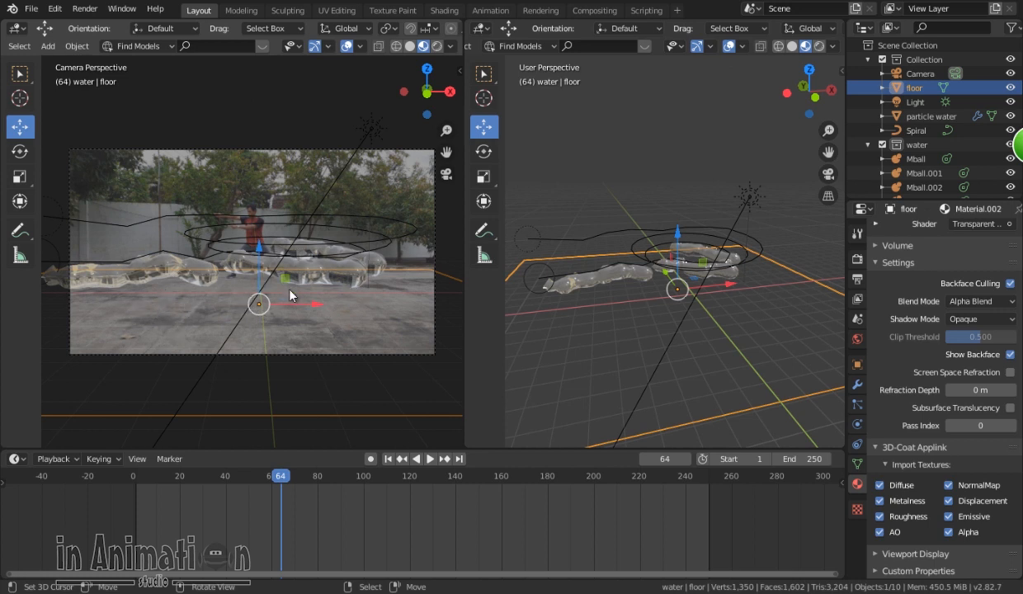
Switch the camera view to Rendered shading and turn off Scene World so it uses the studio HDRI lighting
left_click(437, 46)
left_click(451, 46)
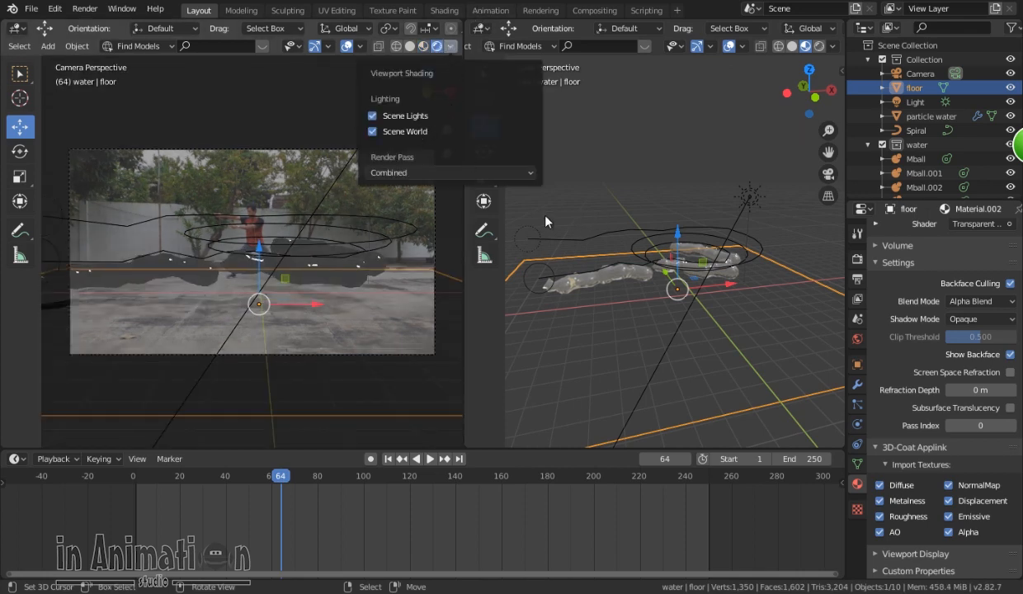
left_click(413, 131)
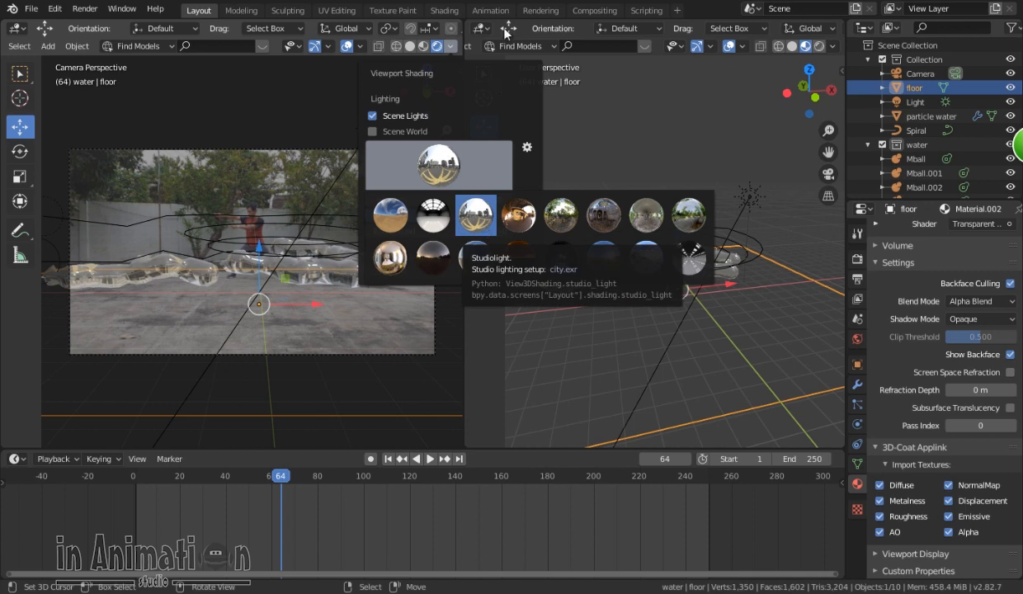
Set the World background color to an Environment Texture and load city.exr from Blender's studiolights world folder
left_click(856, 341)
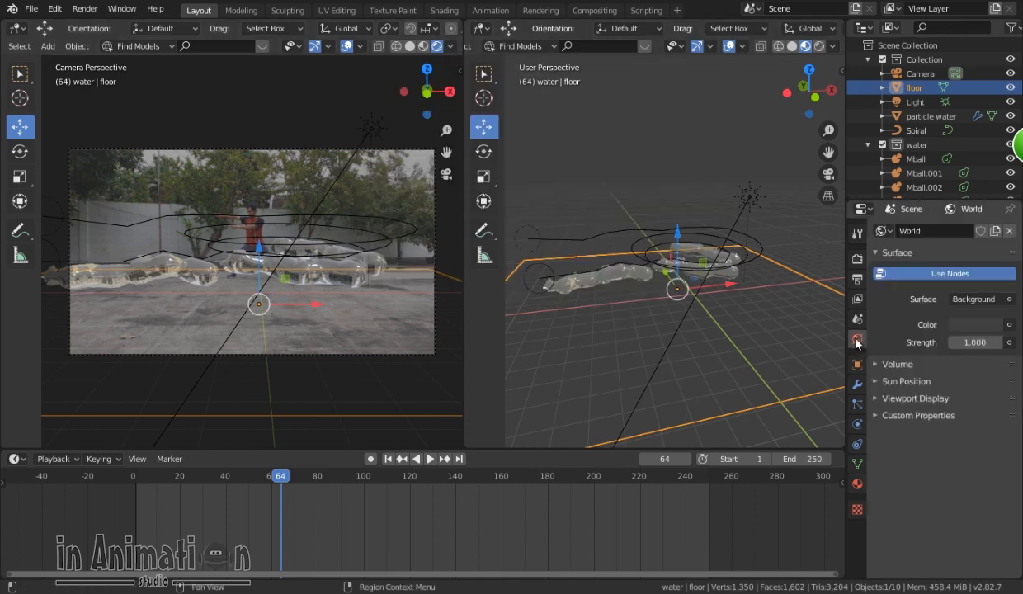
left_click(1008, 325)
left_click(730, 393)
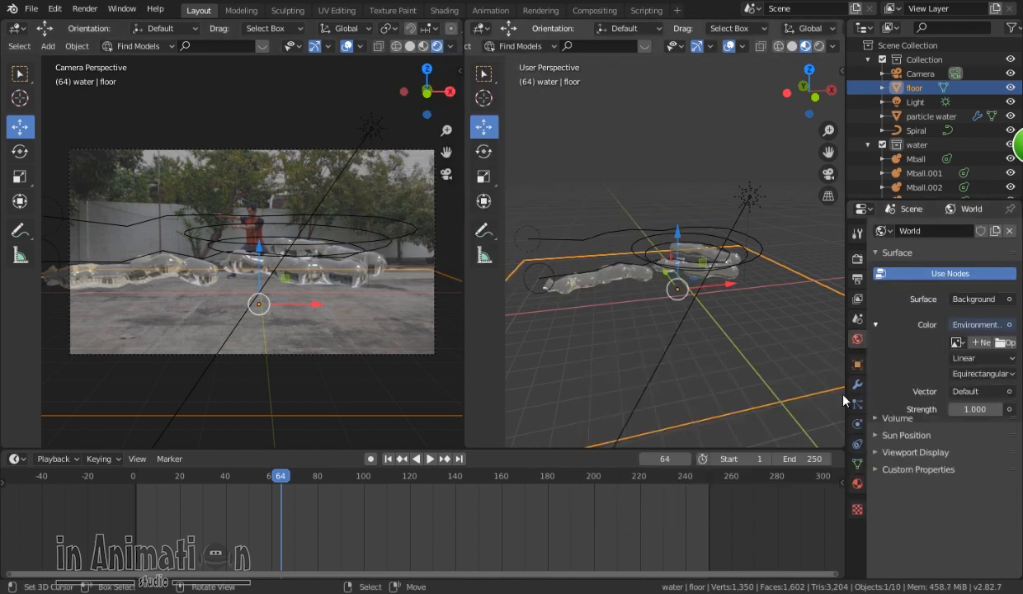
left_click(1006, 343)
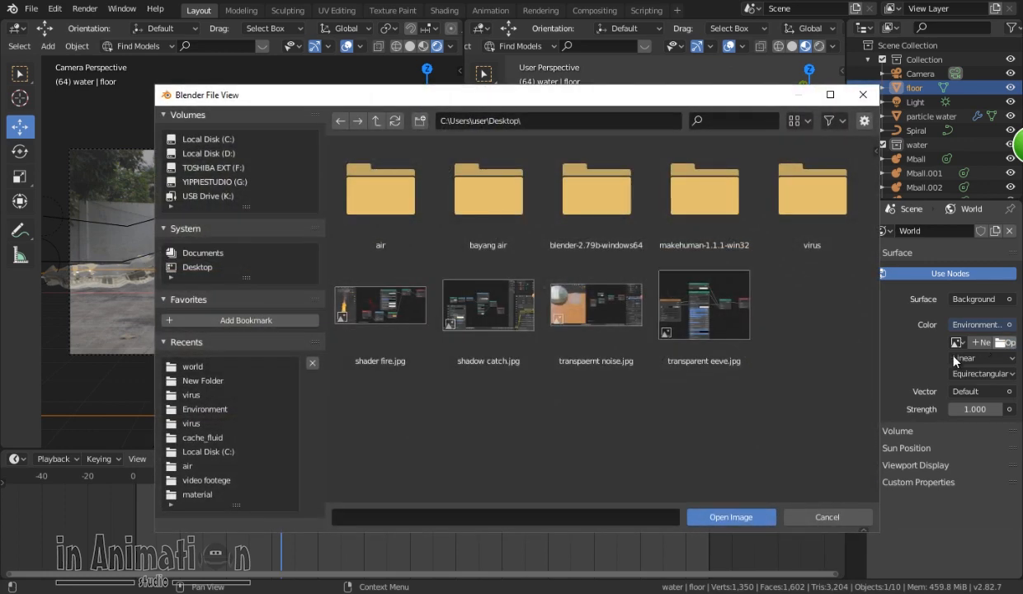
left_click(197, 367)
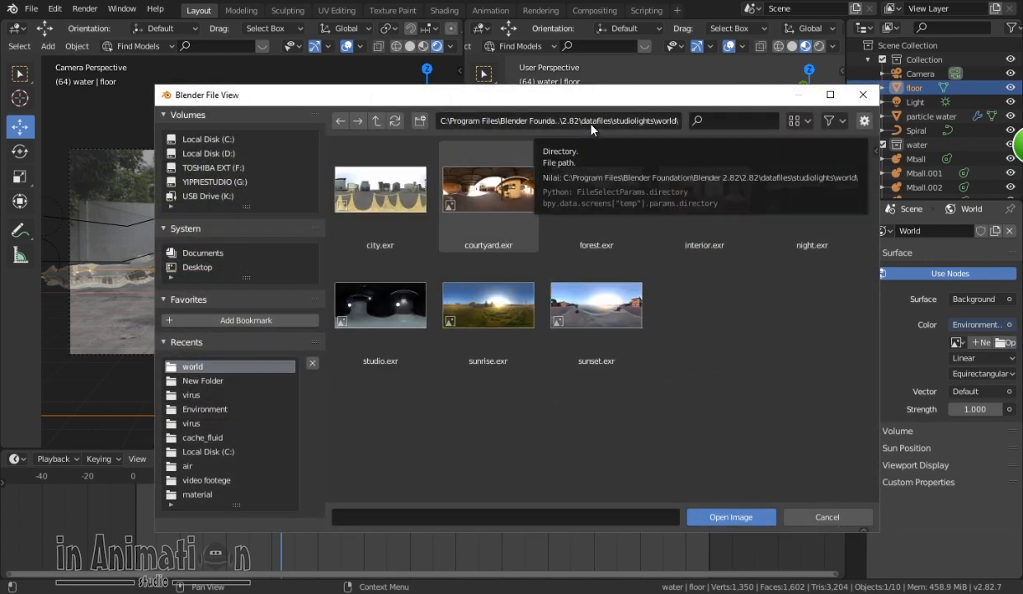
left_click(660, 121)
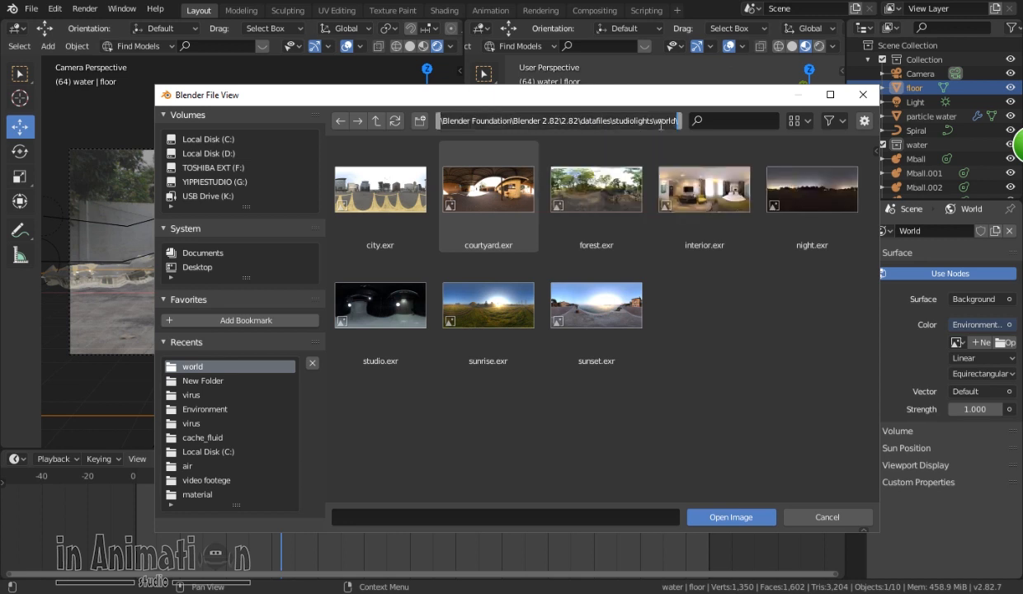
key("ctrl+a")
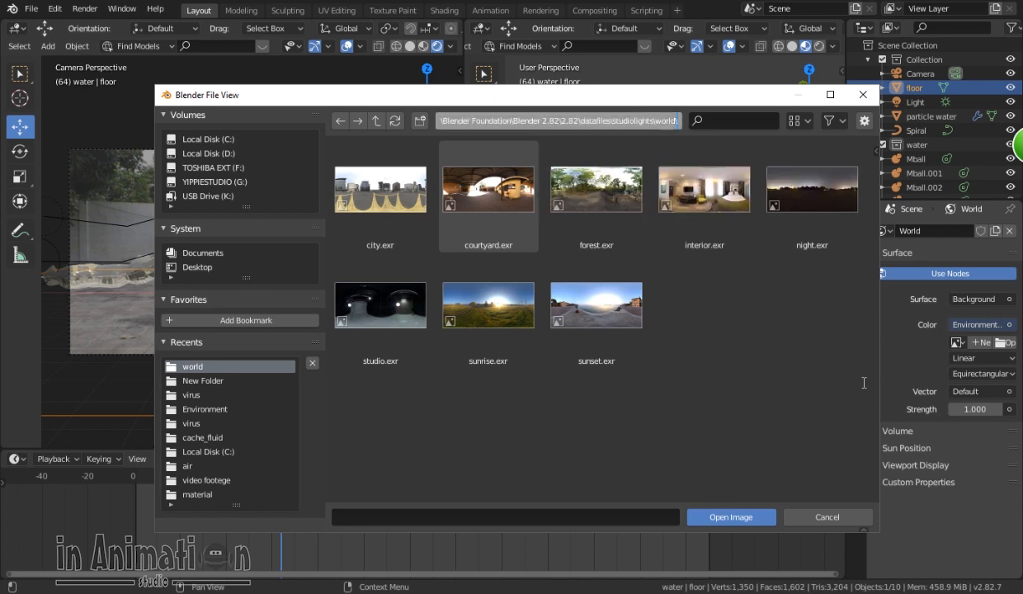
left_click(832, 373)
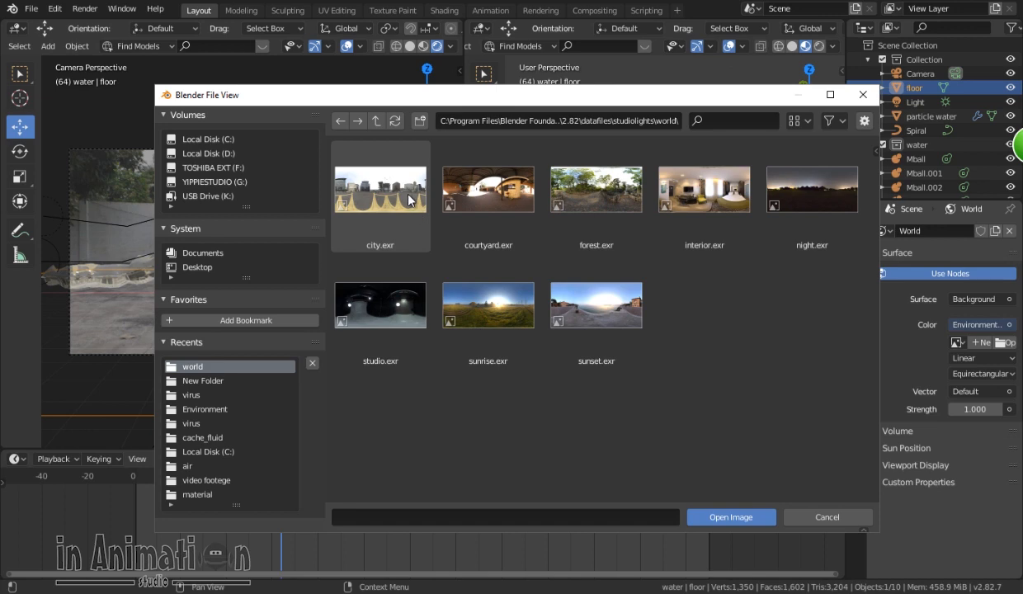
left_click(410, 201)
left_click(734, 518)
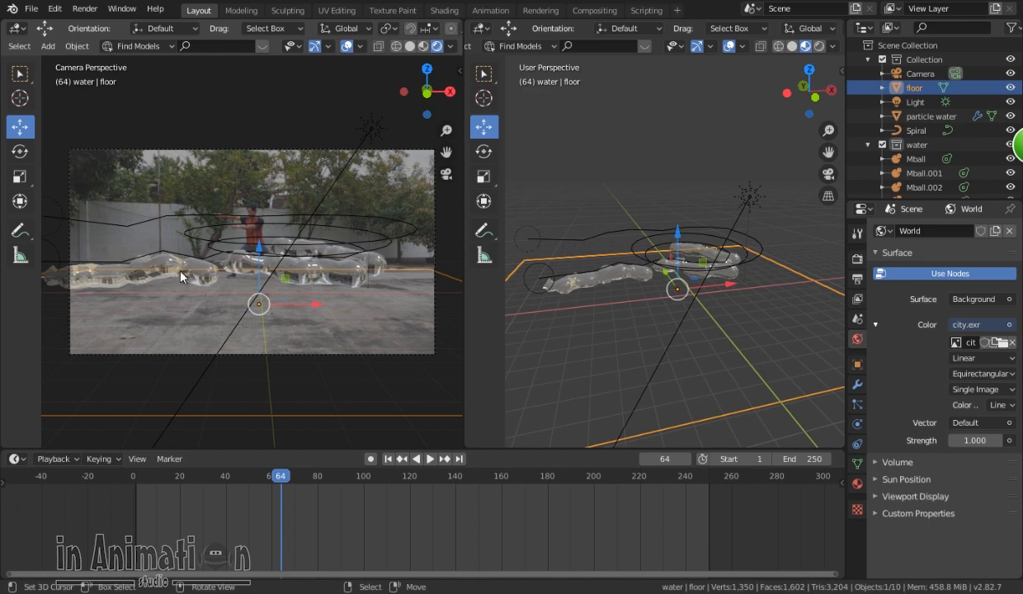
Replace the environment image with sunset.exr and enable Scene World in the camera view's shading
left_click(1001, 344)
left_click(602, 321)
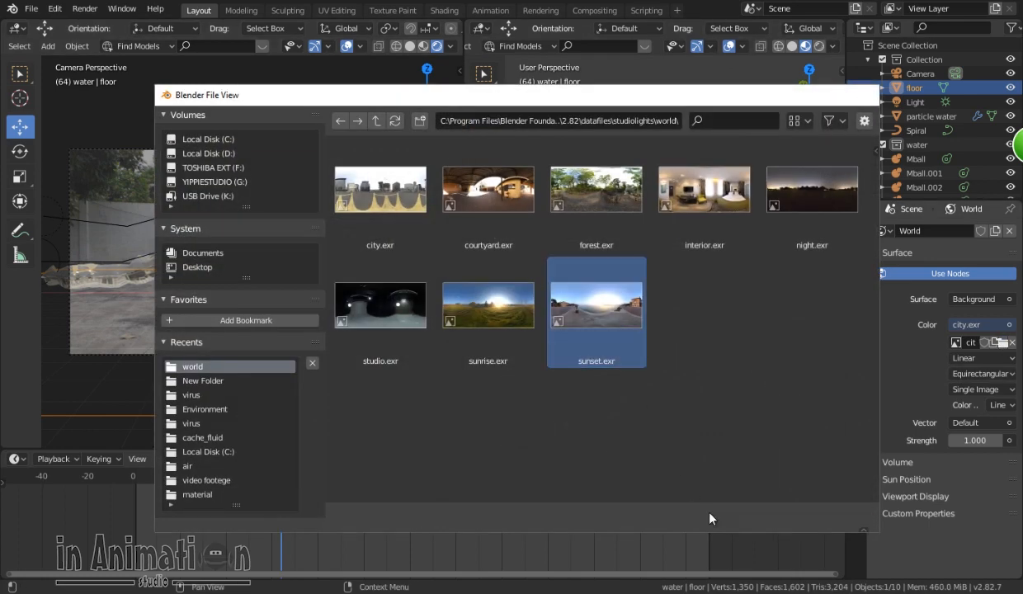
left_click(730, 518)
left_click(451, 46)
left_click(373, 112)
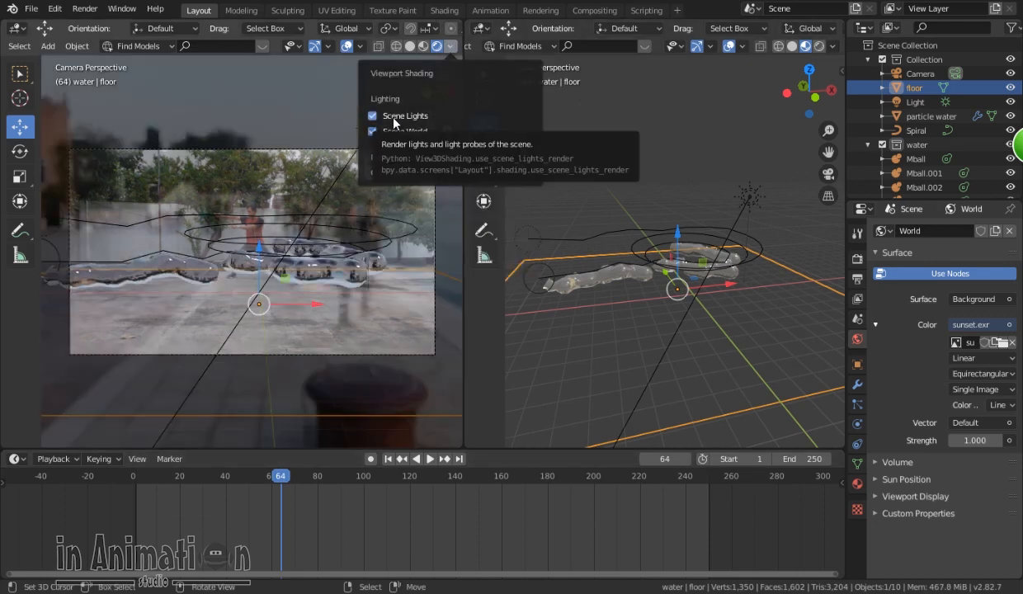
Enable the Transparent option in the render Film settings
left_click(857, 259)
left_click(878, 499)
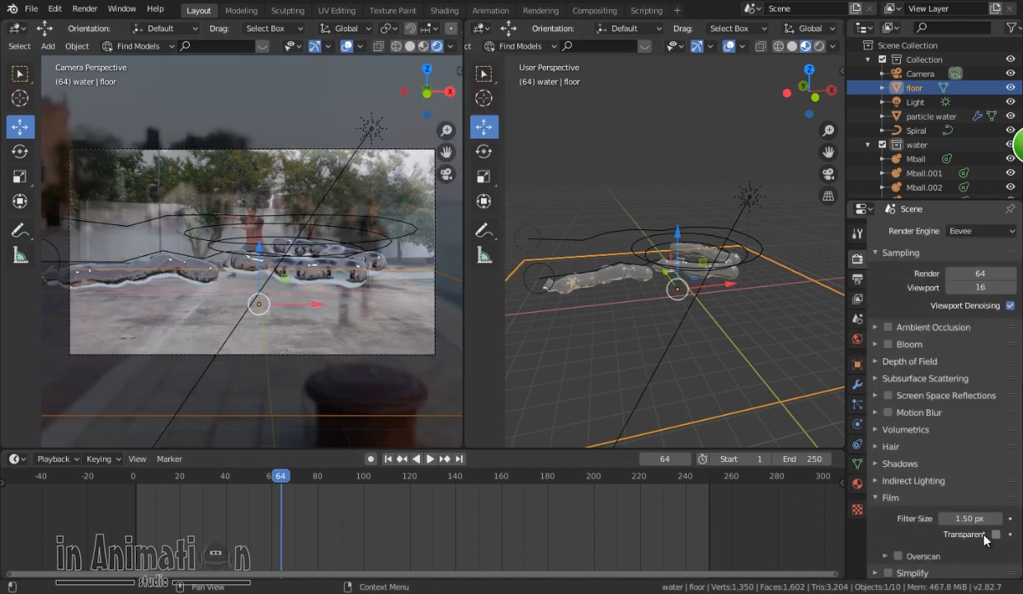
left_click(996, 533)
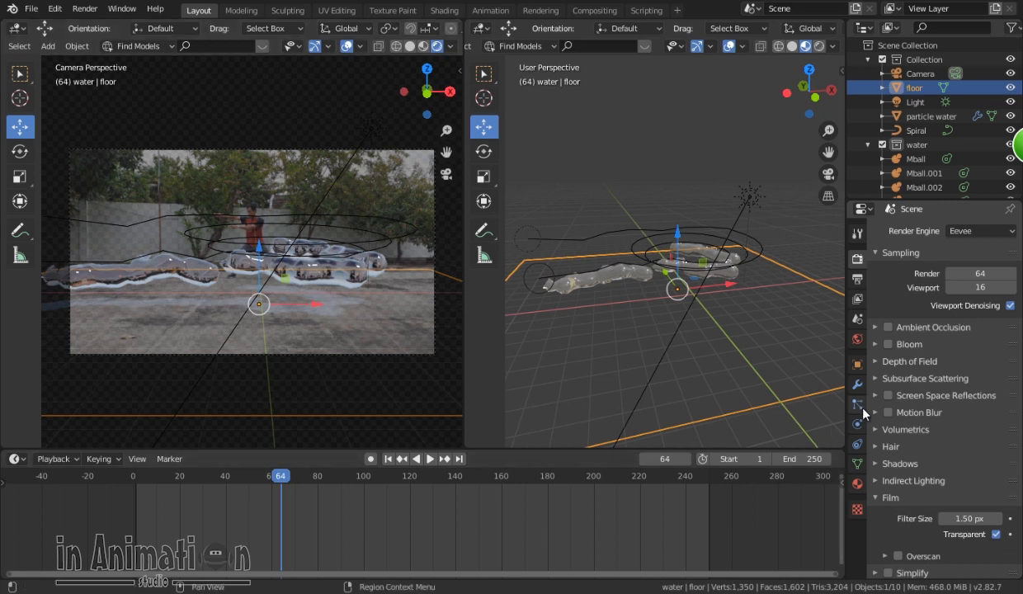
Switch the World environment image to the already loaded city.exr
left_click(857, 339)
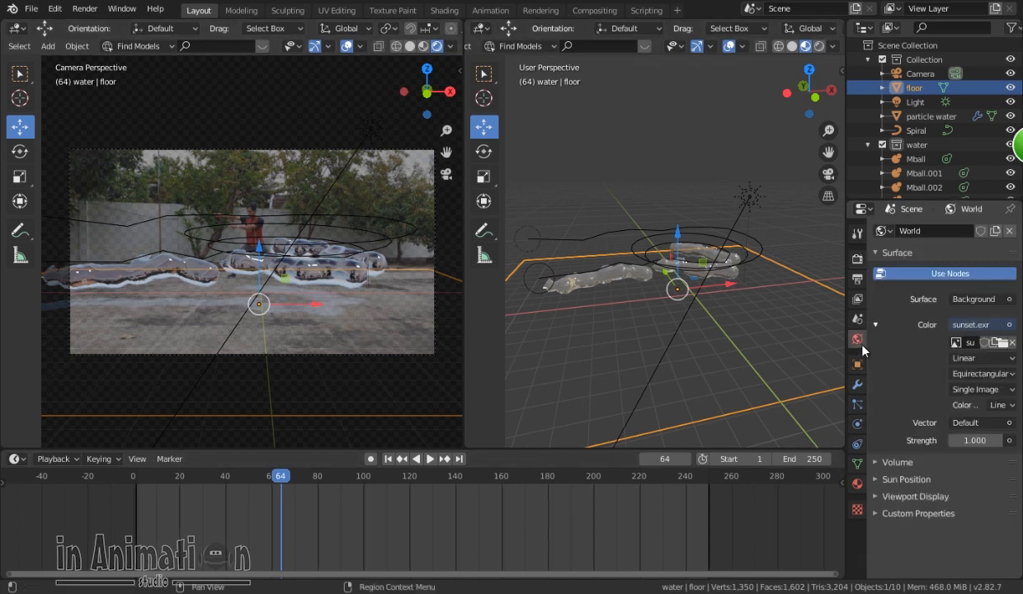
left_click(958, 343)
left_click(807, 364)
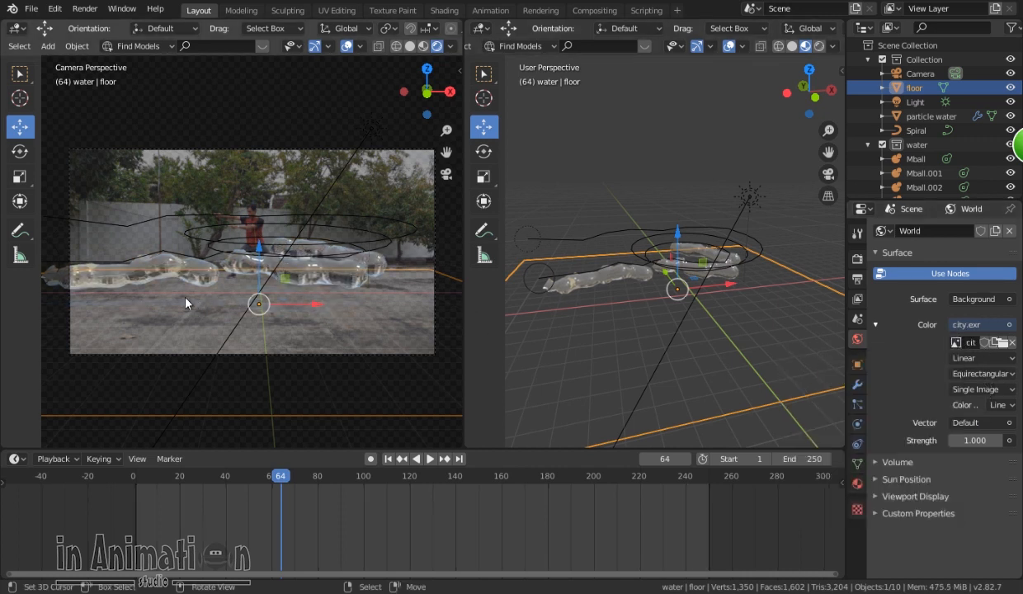
Switch the World environment image back to sunset.exr
left_click(957, 323)
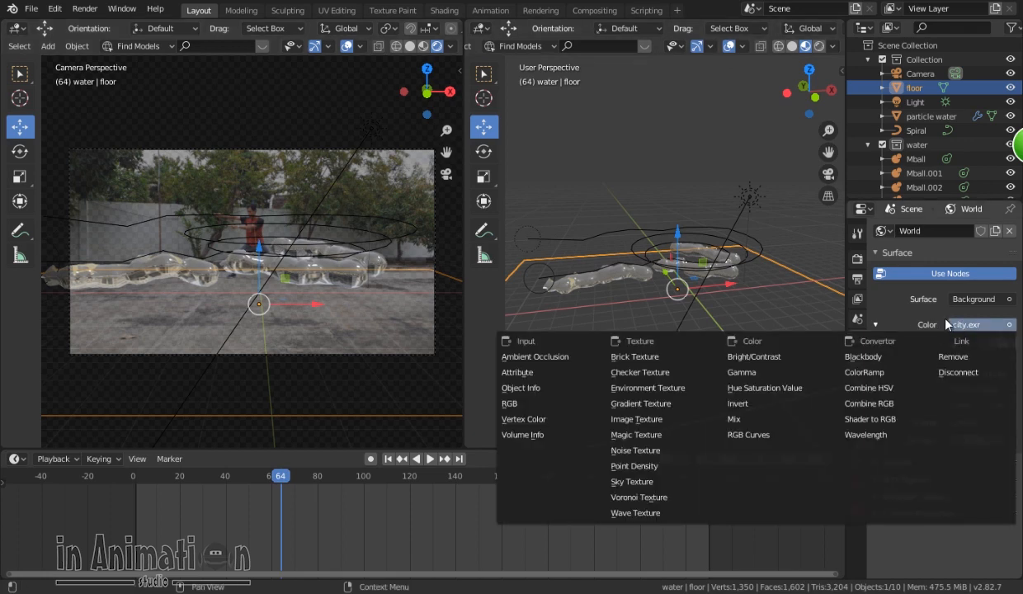
left_click(946, 323)
left_click(955, 341)
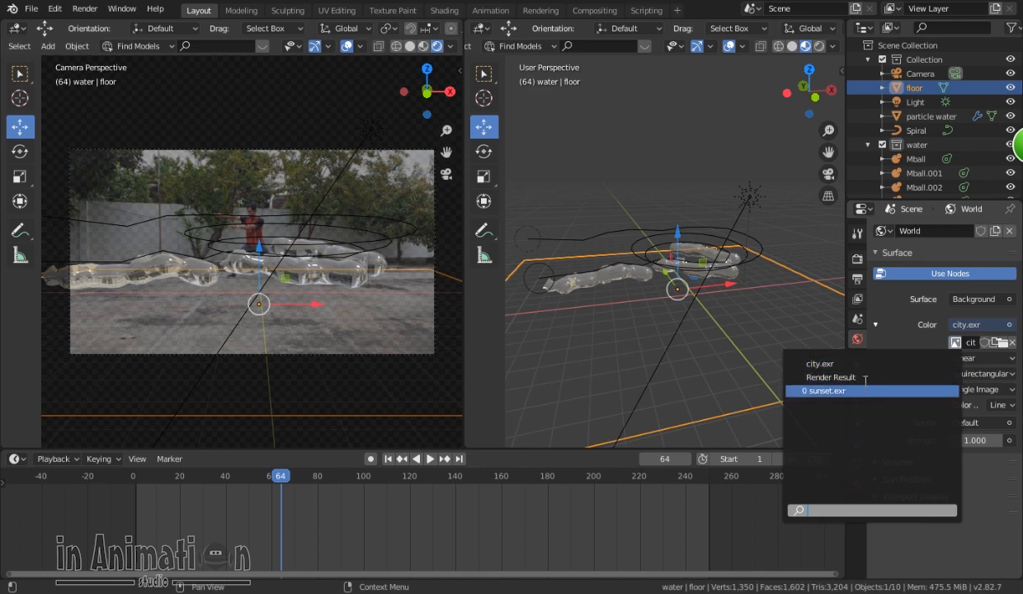
left_click(867, 383)
Inspect the rendered water and its floor shadow with the camera view's gizmos and overlays temporarily hidden
scroll(245, 410, "up", 2)
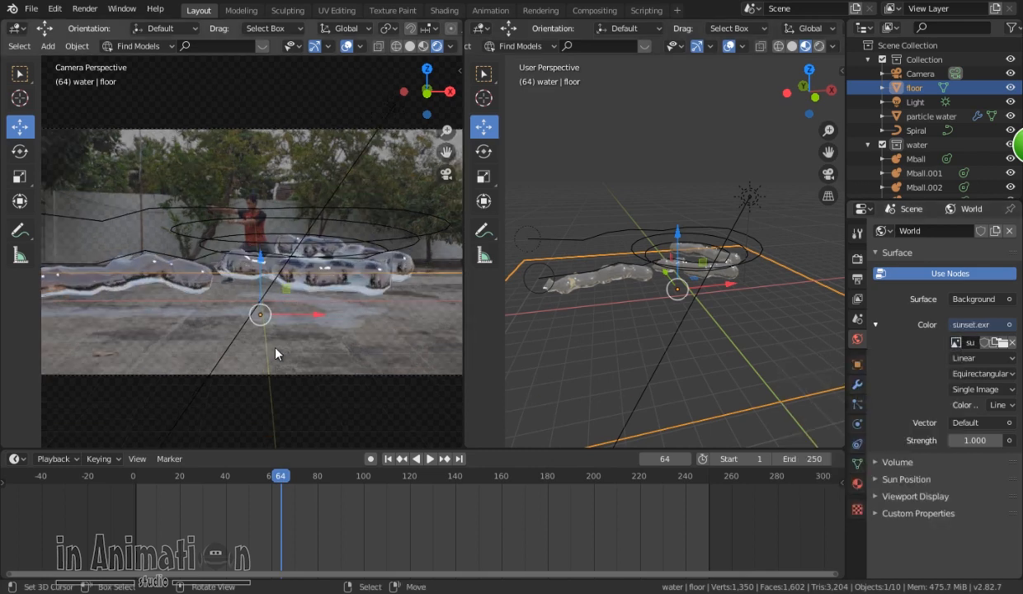
left_click(315, 46)
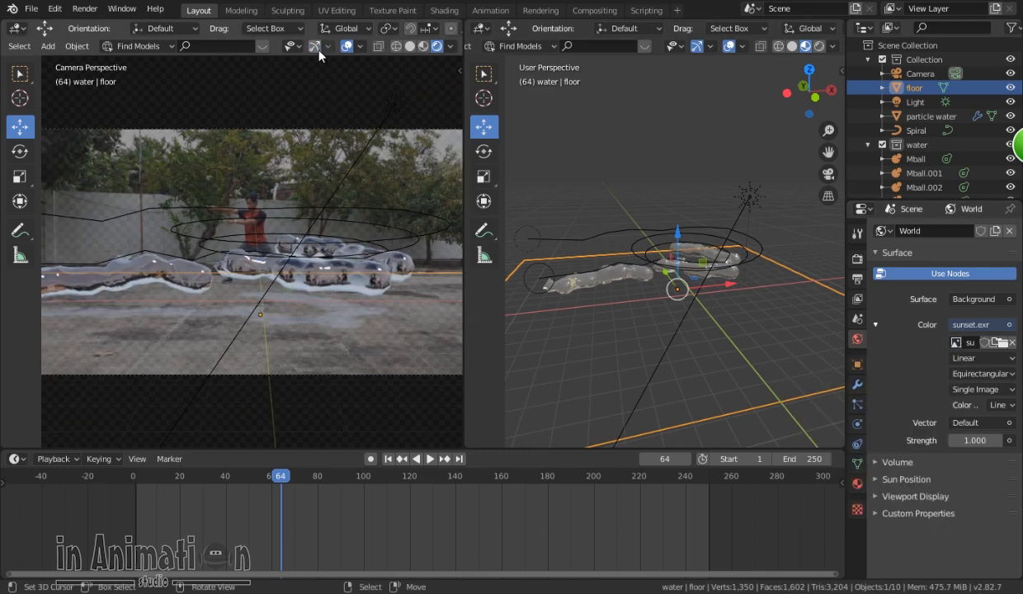
left_click(347, 46)
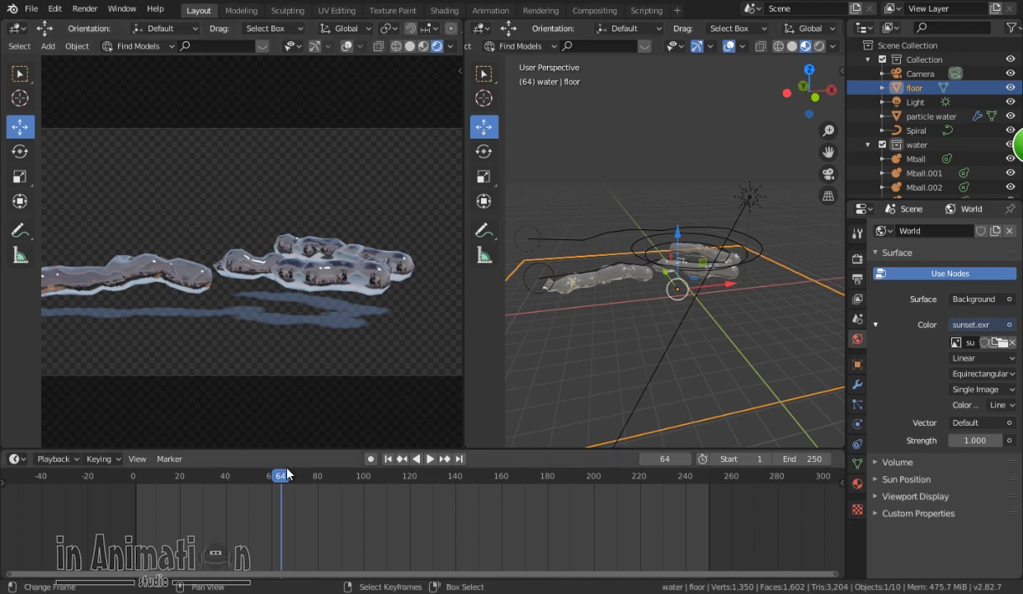
left_click(315, 46)
left_click(347, 47)
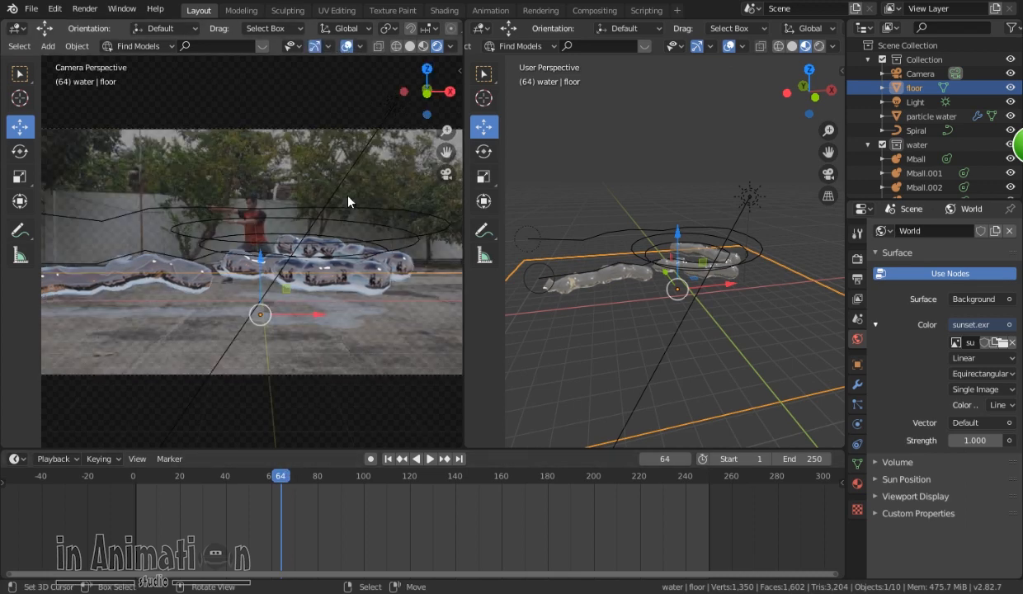
Select the sun light and rotate it about the X axis so it points toward the spiral
right_click(748, 201)
middle_click_drag(751, 327, 758, 336)
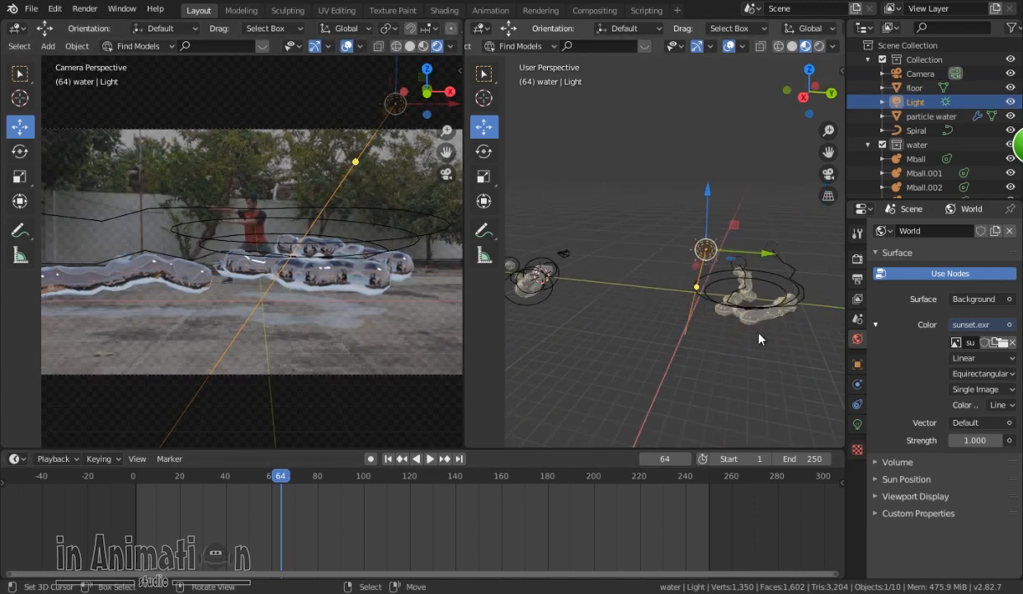
key("r")
key("x")
left_click(813, 248)
Preview the water animation in the camera view with overlays and gizmos hidden, and return to frame 1
left_click_drag(165, 476, 387, 487)
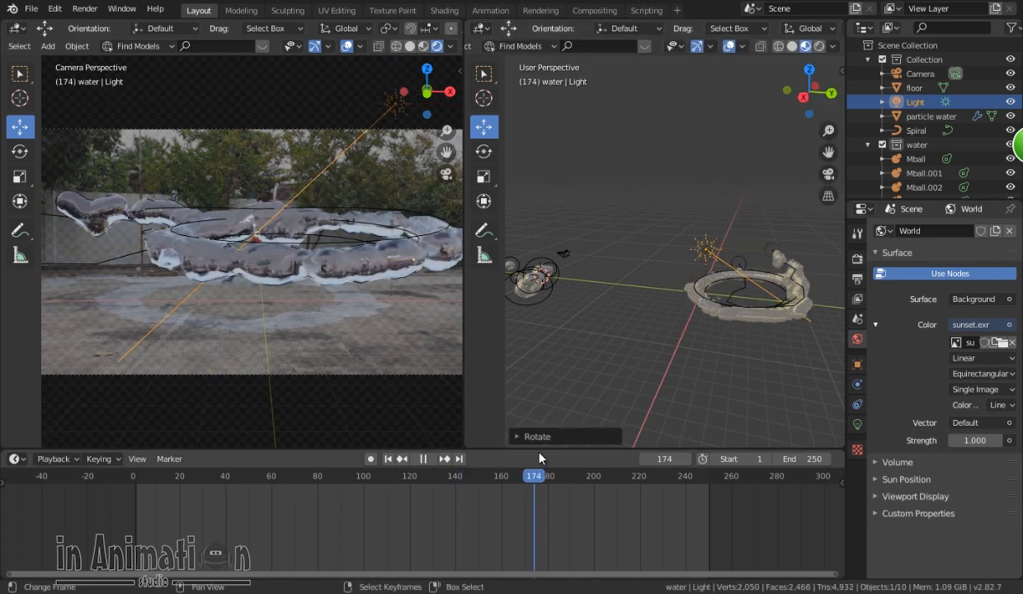
left_click(346, 46)
left_click(412, 483)
left_click_drag(411, 483, 194, 481)
key("space")
left_click(387, 461)
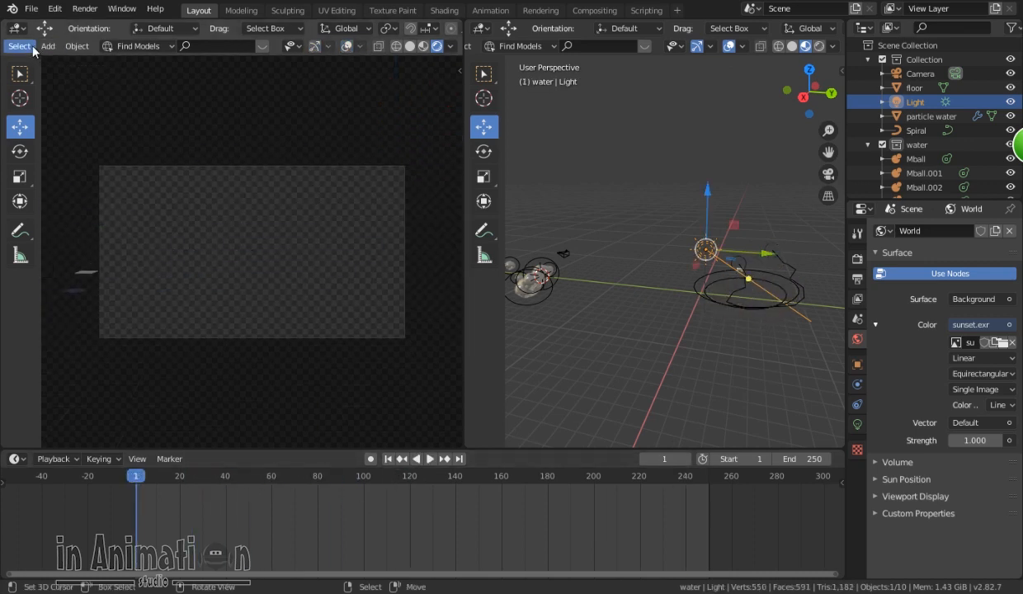
Create a folder named efek air on the Desktop and set it as the render output path
scroll(34, 51, "up", 3)
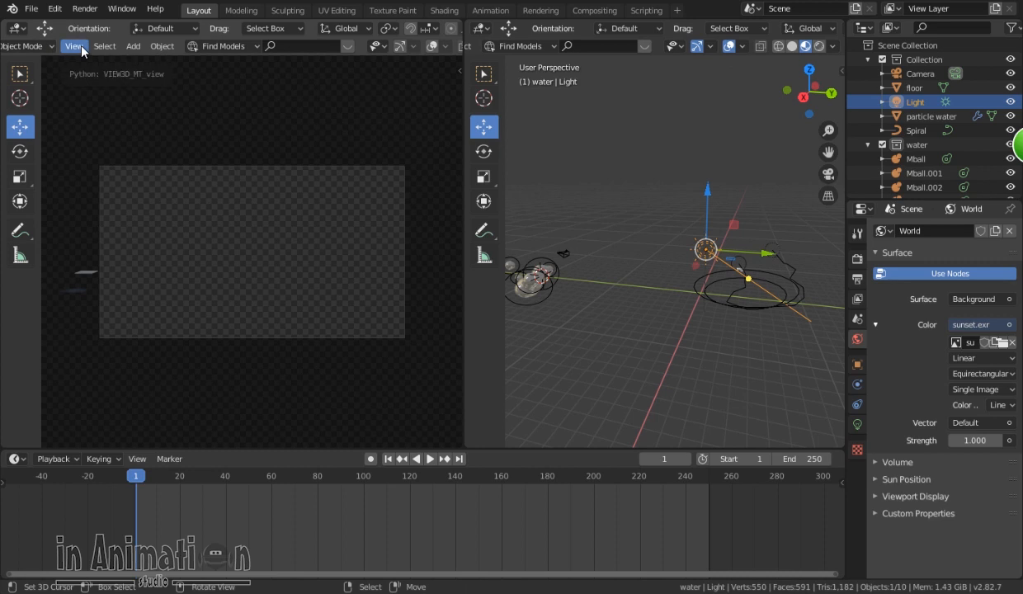
left_click(857, 262)
left_click(858, 277)
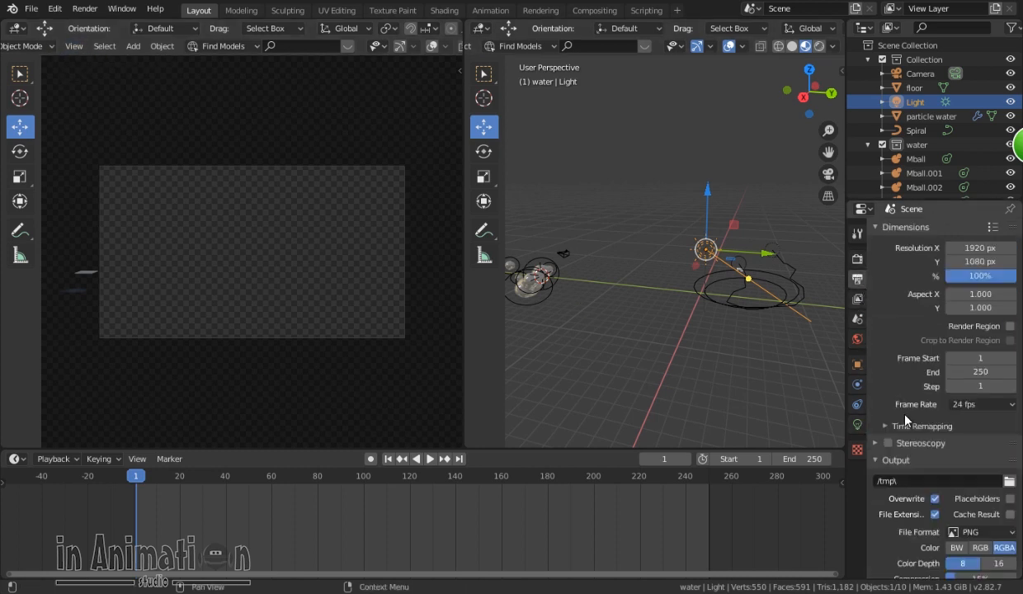
scroll(900, 424, "down", 3)
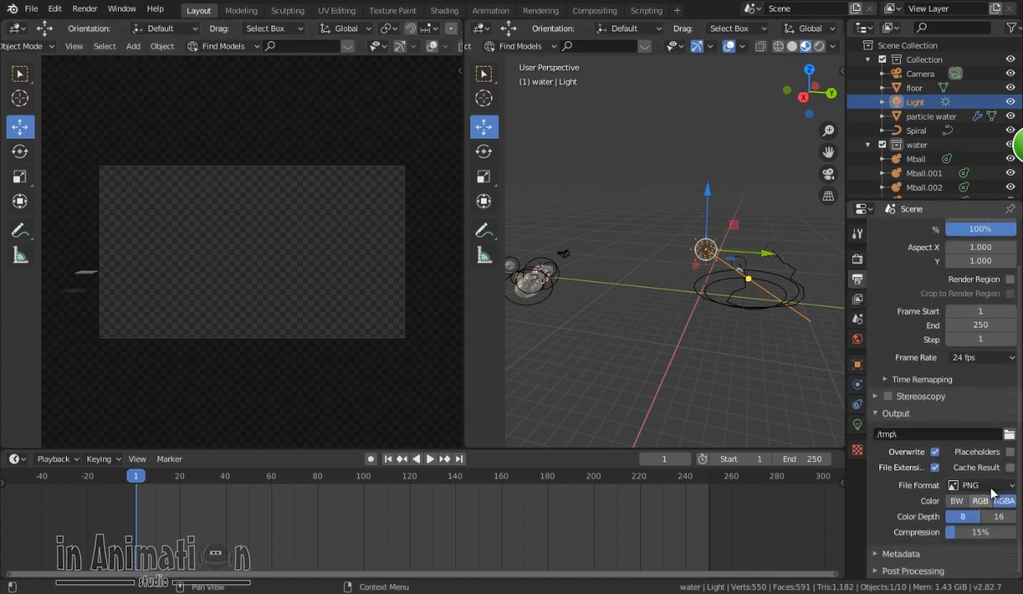
left_click(1009, 434)
left_click(421, 121)
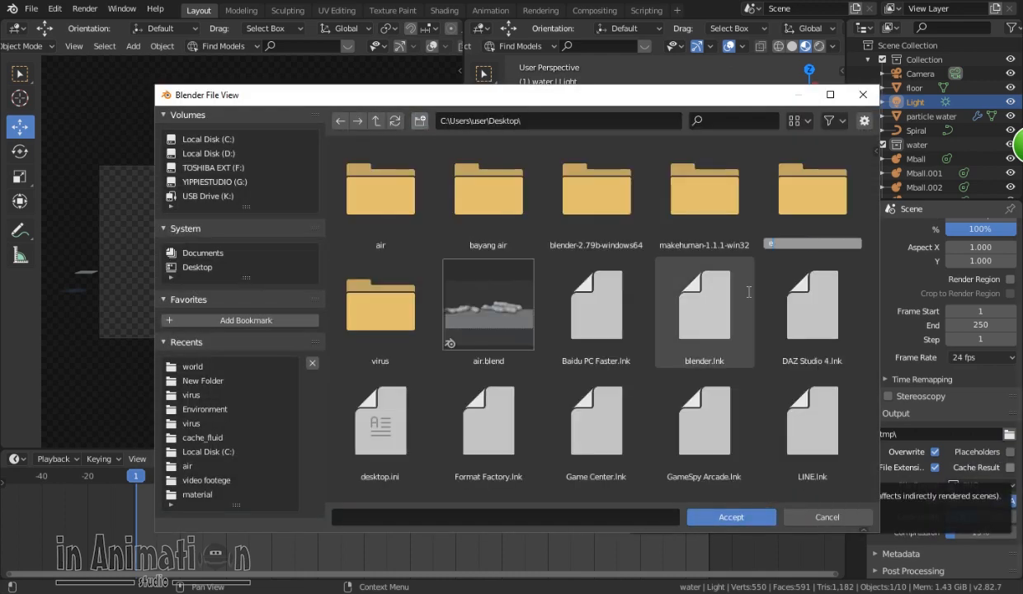
key("Return")
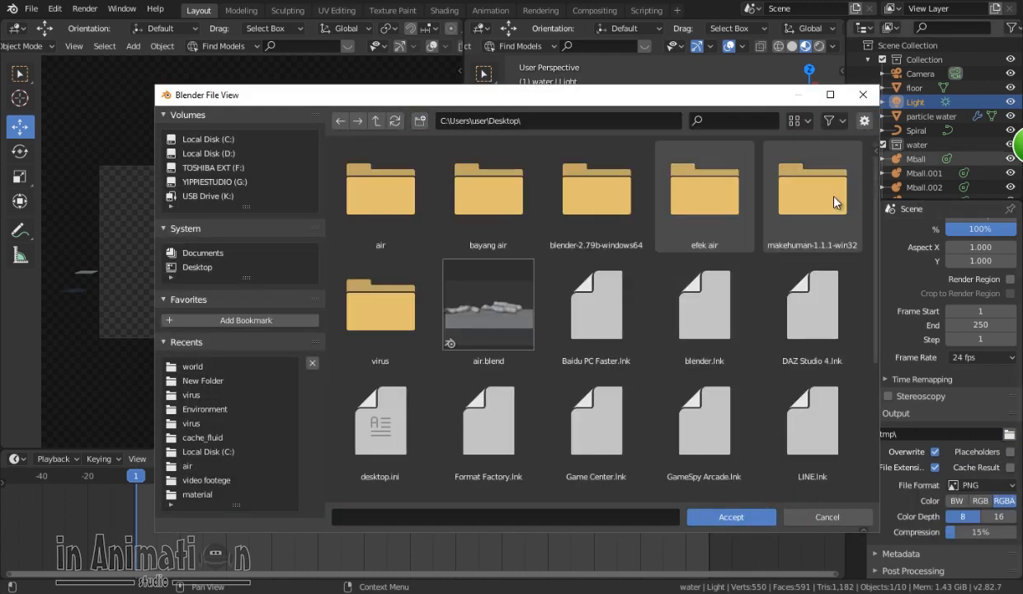
double_click(705, 190)
left_click(720, 521)
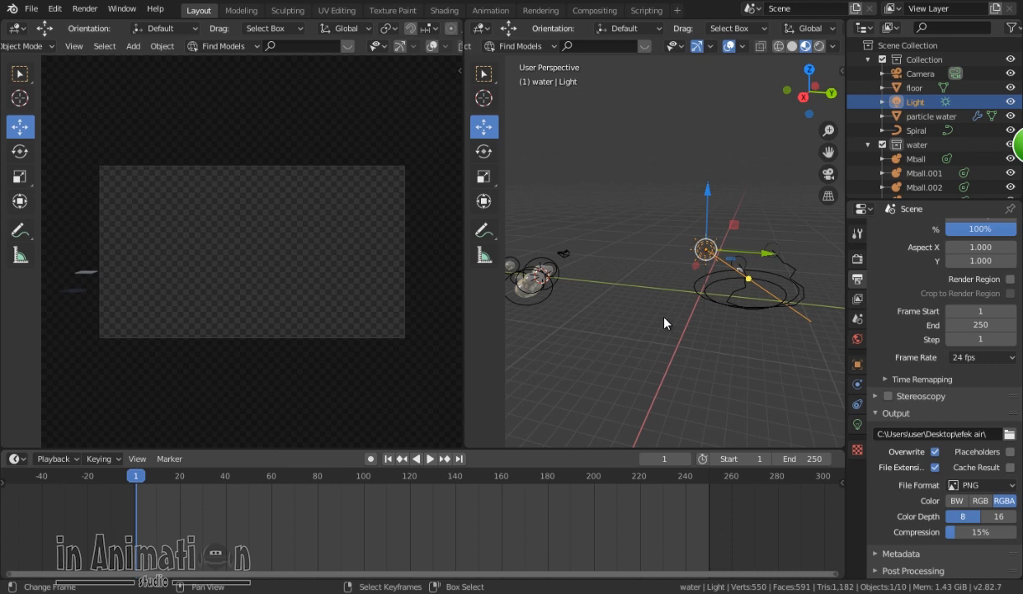
Render the viewport animation of the camera view
left_click(74, 45)
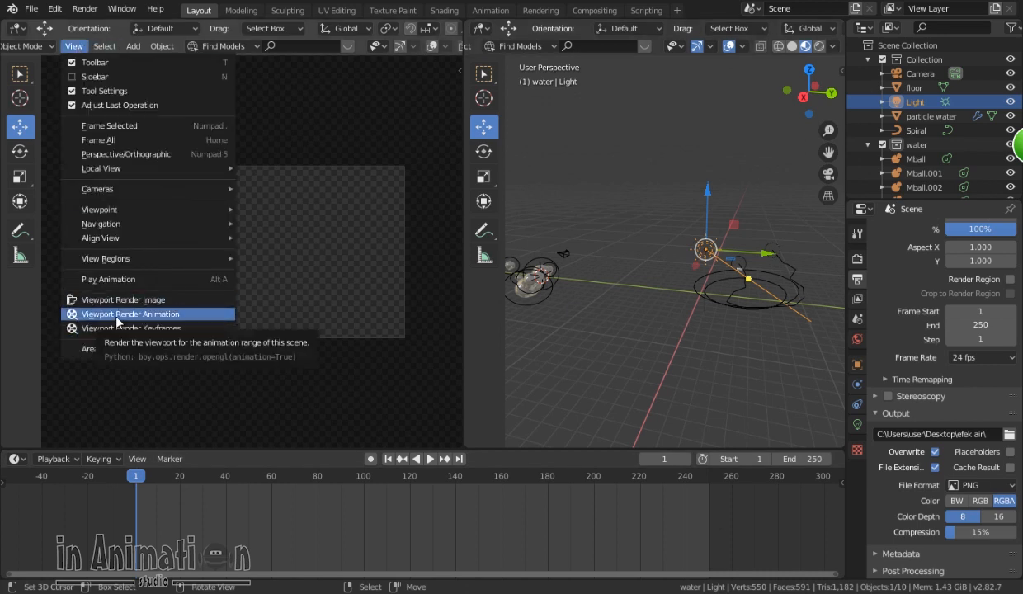
left_click(120, 315)
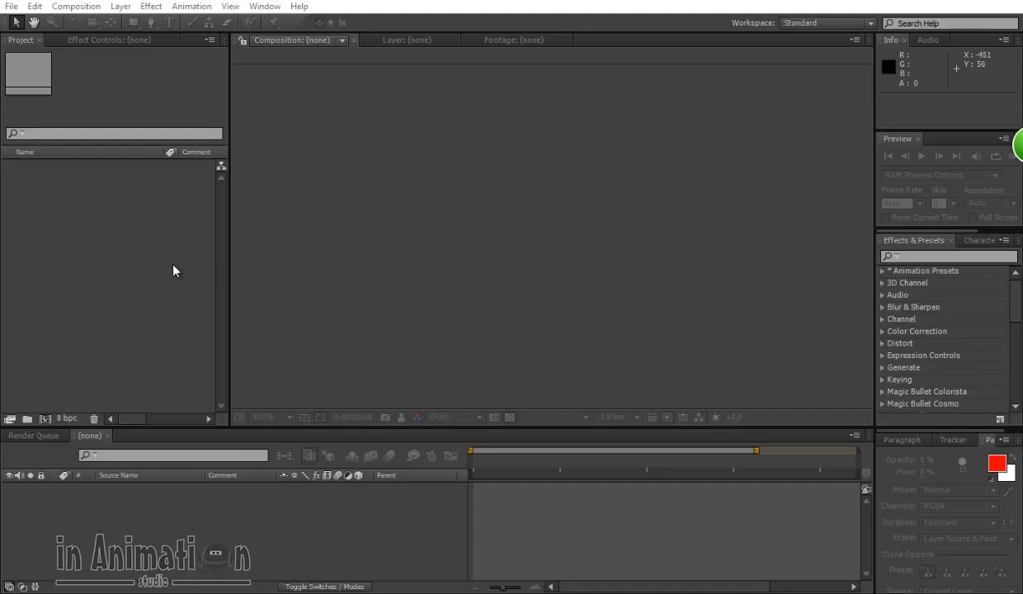
Switch to After Effects and import the JPG image sequence starting at air_00936.jpg from the air folder
double_click(78, 223)
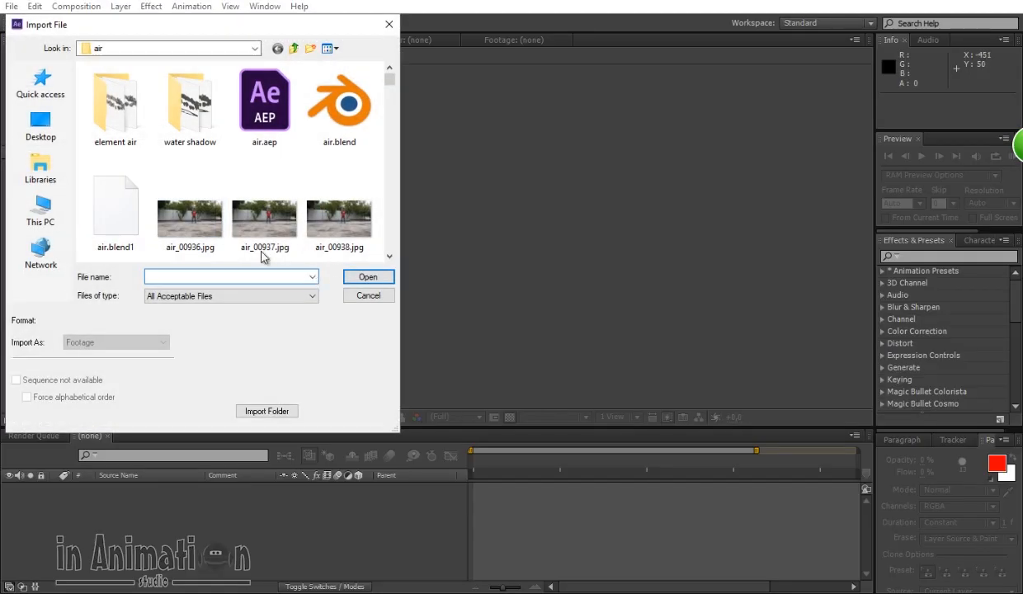
left_click(197, 221)
left_click(363, 277)
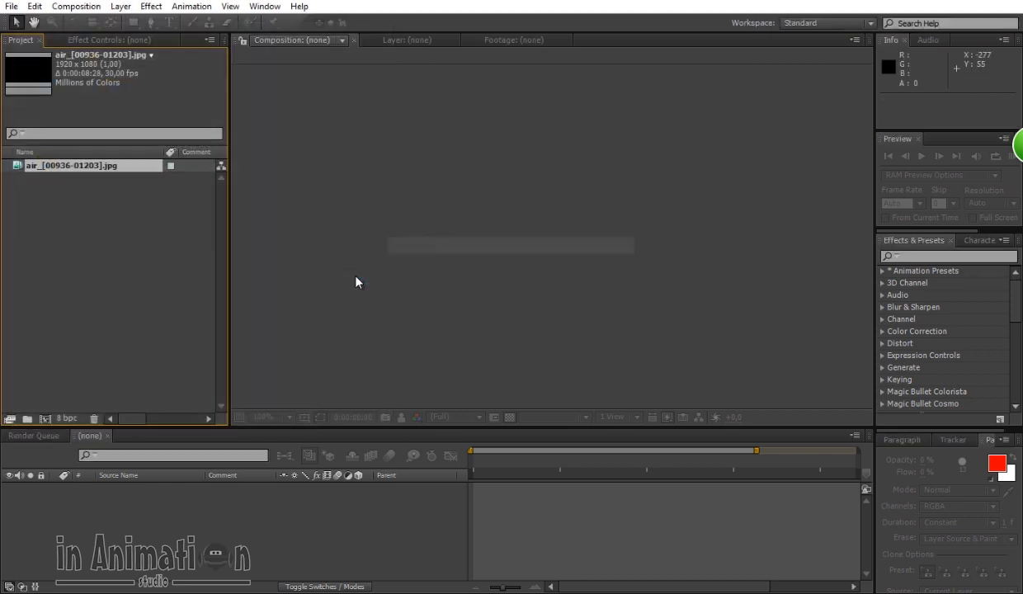
right_click(48, 169)
left_click(281, 252)
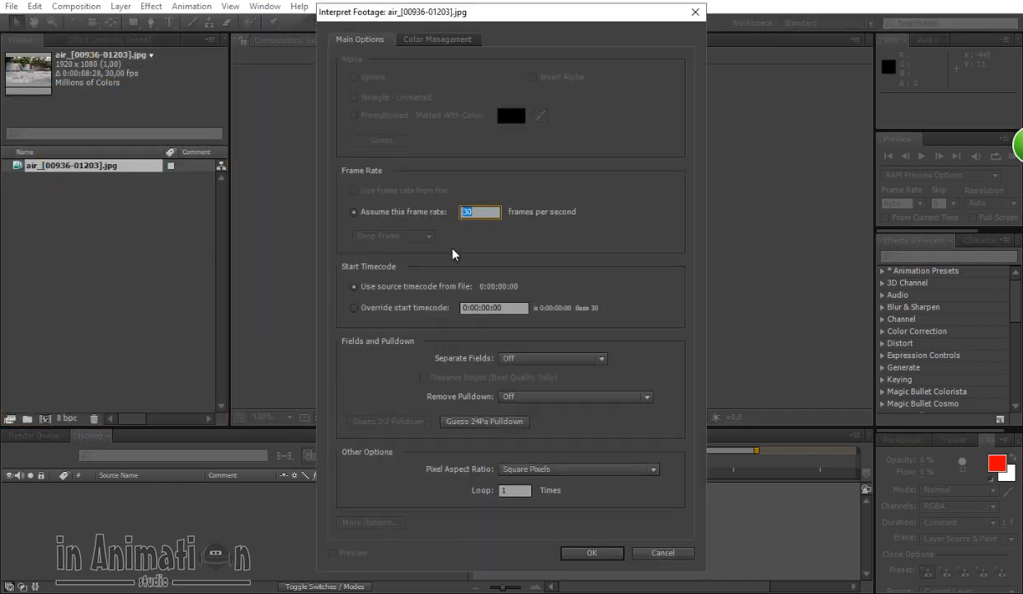
type("25")
key("Return")
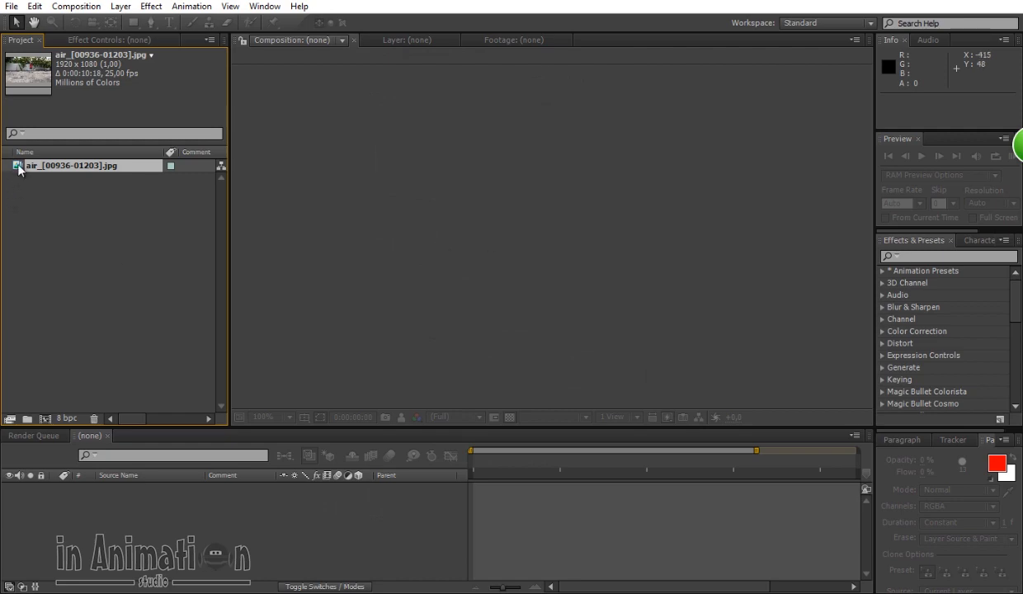
left_click_drag(18, 169, 44, 418)
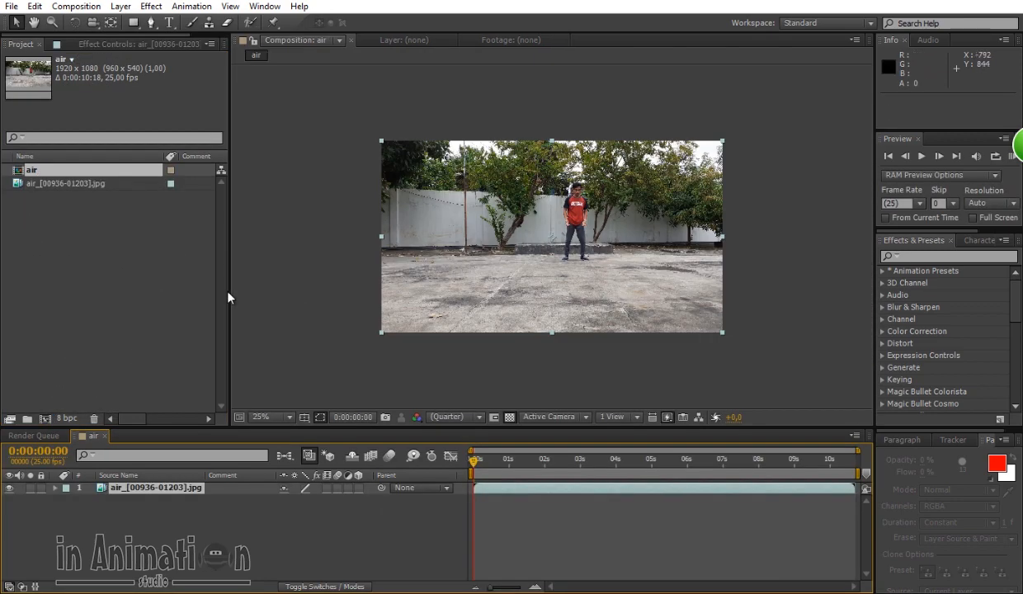
Import the rendered water as a PNG sequence starting at 0001.png from the efek air folder
scroll(356, 313, "up", 2)
double_click(91, 300)
left_click(112, 122)
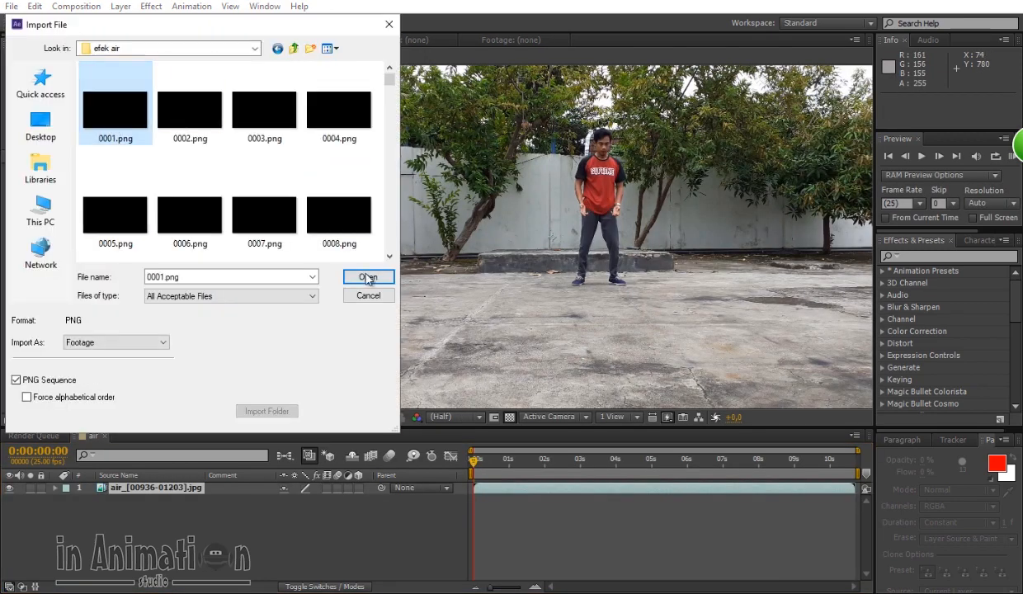
left_click(368, 278)
Interpret the [0001-0250].png sequence at 24 frames per second and place it above the footage in the air composition
right_click(24, 173)
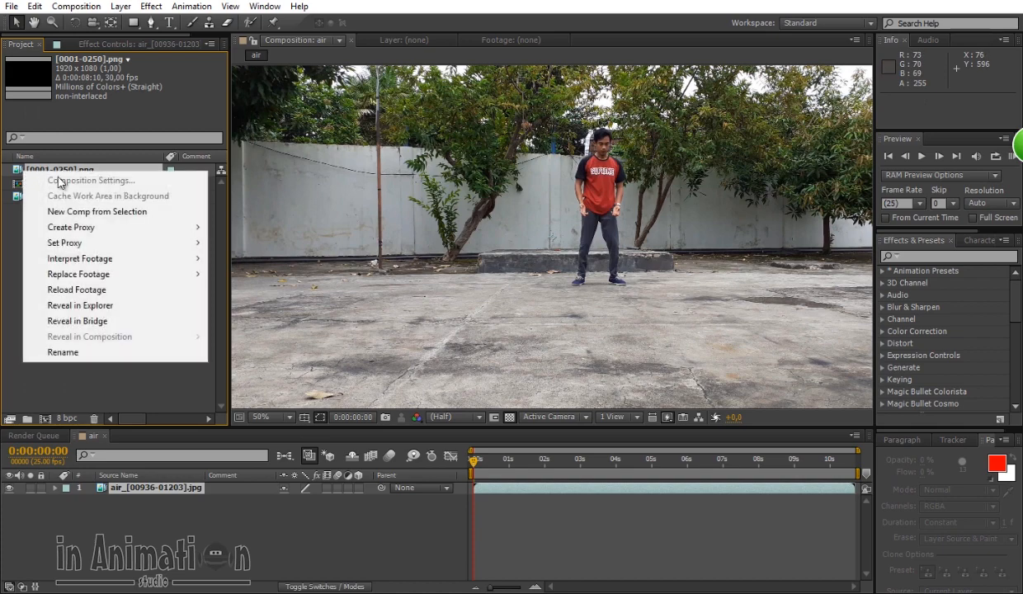
mouse_move(124, 259)
left_click(289, 258)
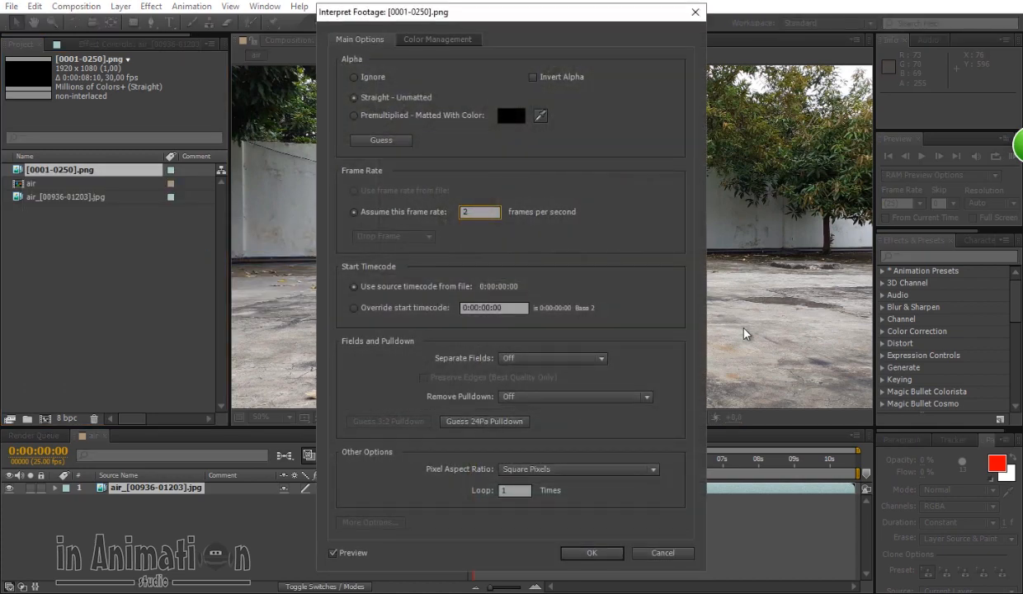
left_click(580, 554)
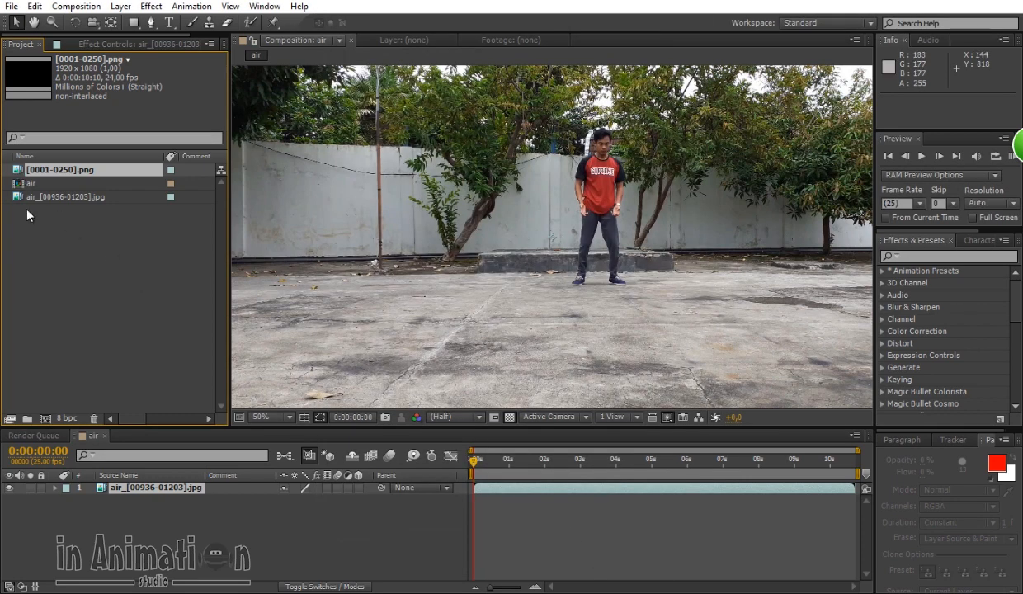
left_click_drag(49, 169, 87, 483)
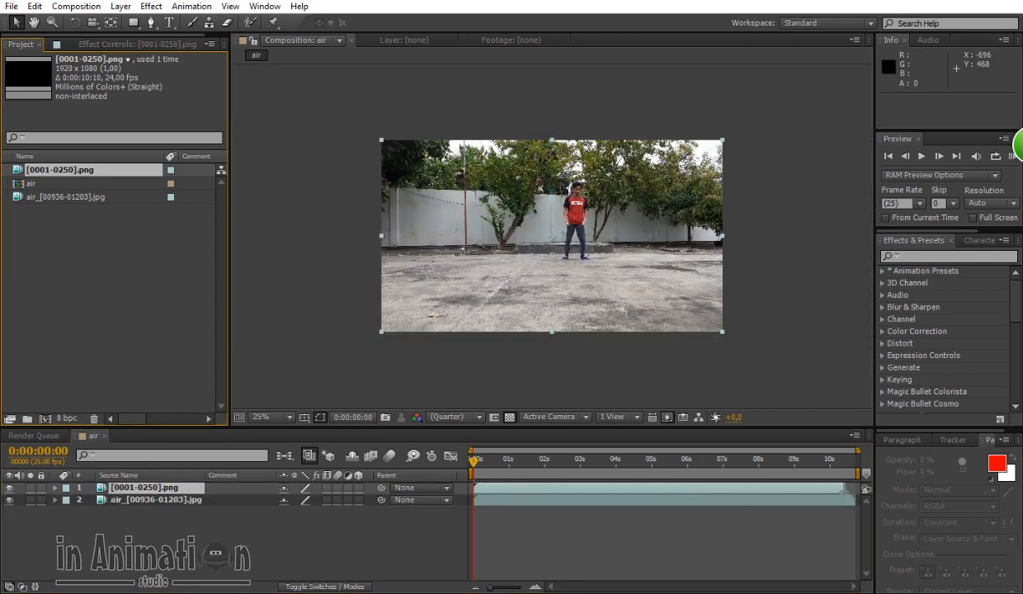
left_click(846, 492)
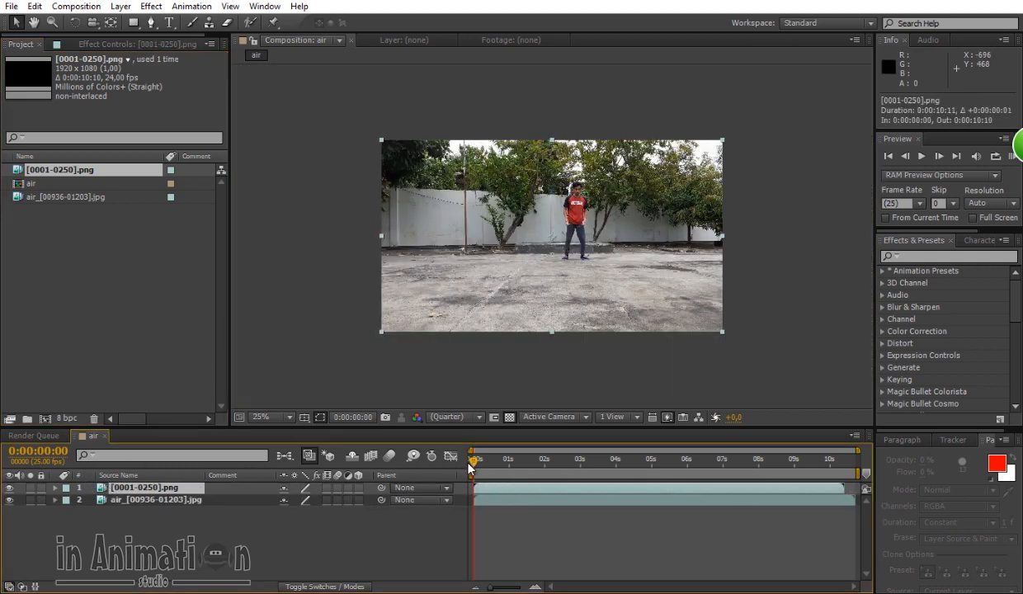
Scrub the air composition to 0:00:03:14 and examine how the water and its shadow sit over the footage
left_click_drag(474, 467, 498, 471)
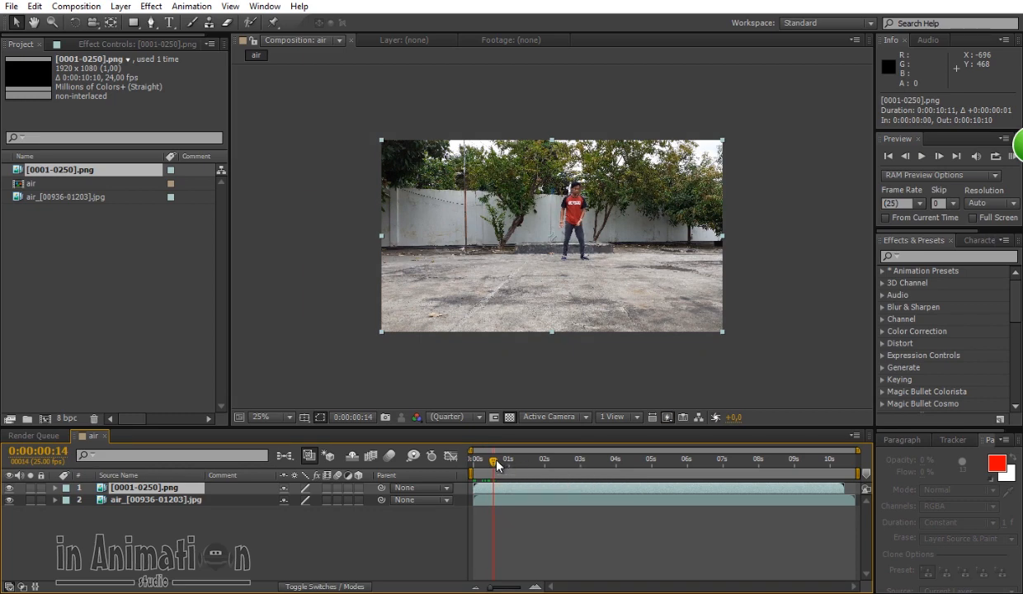
left_click_drag(496, 468, 575, 464)
key("period")
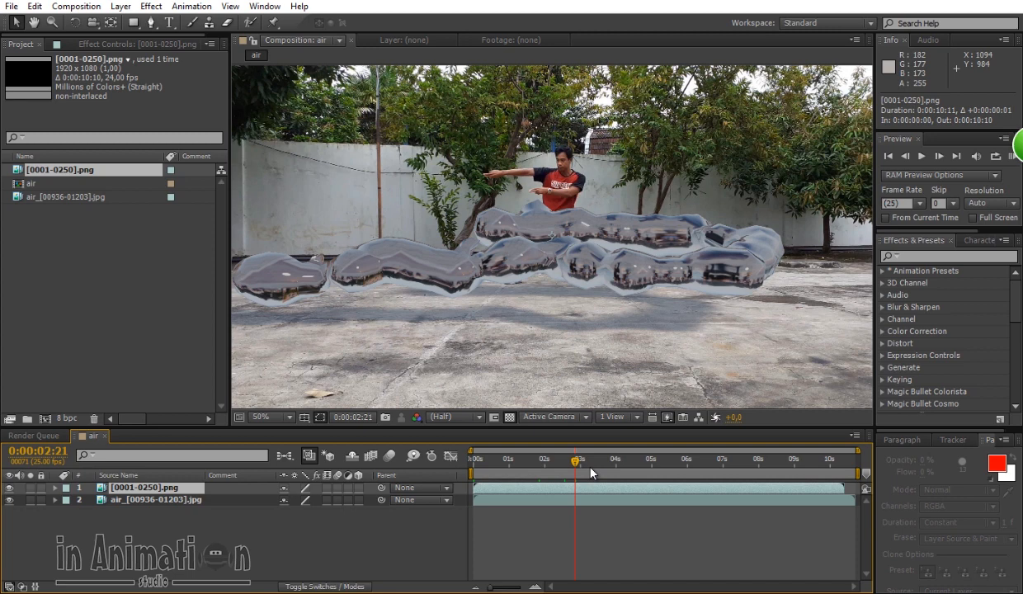
key("comma")
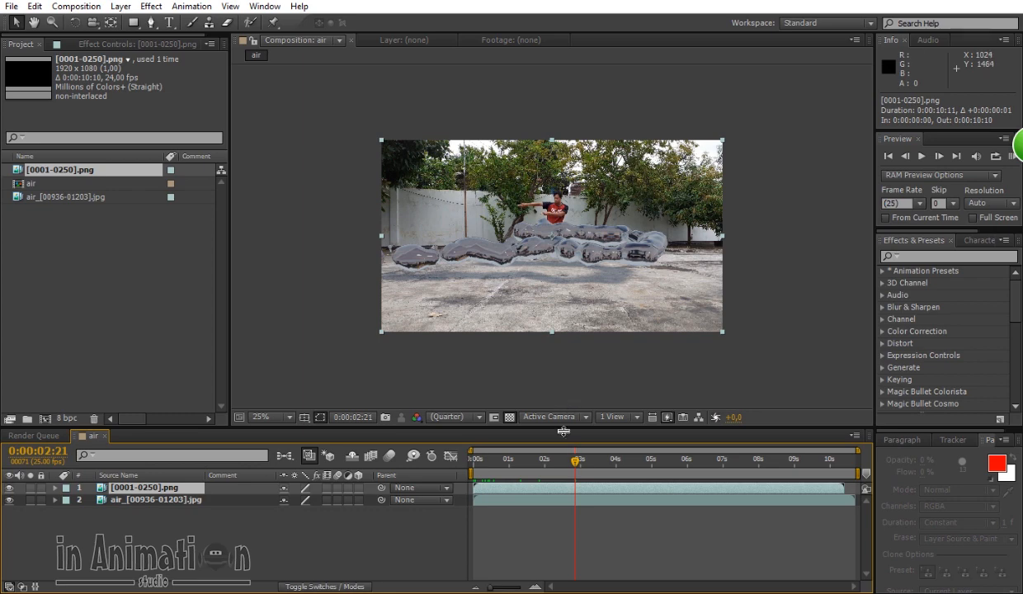
left_click_drag(578, 462, 623, 473)
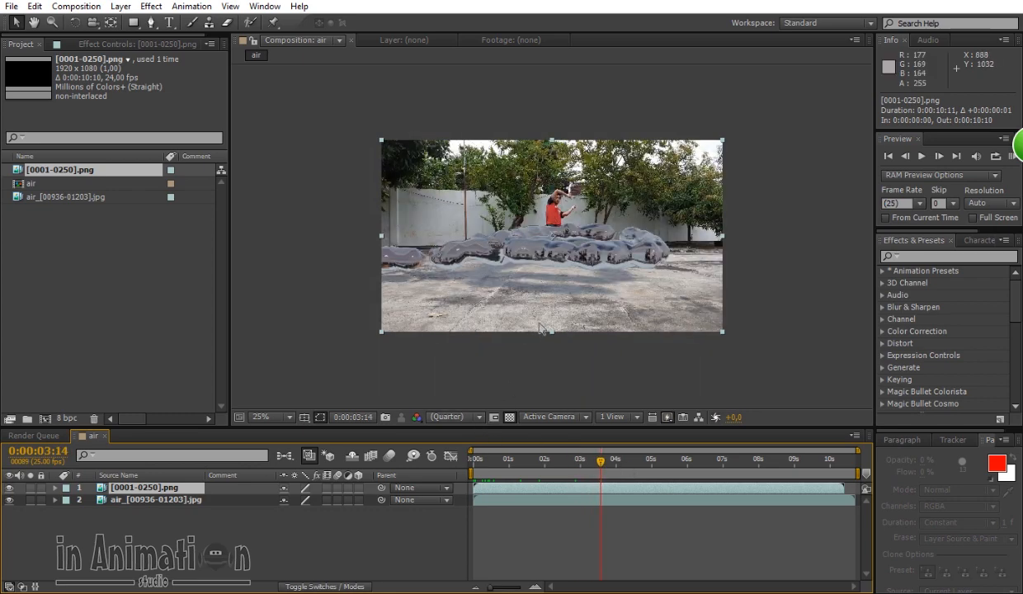
key("period")
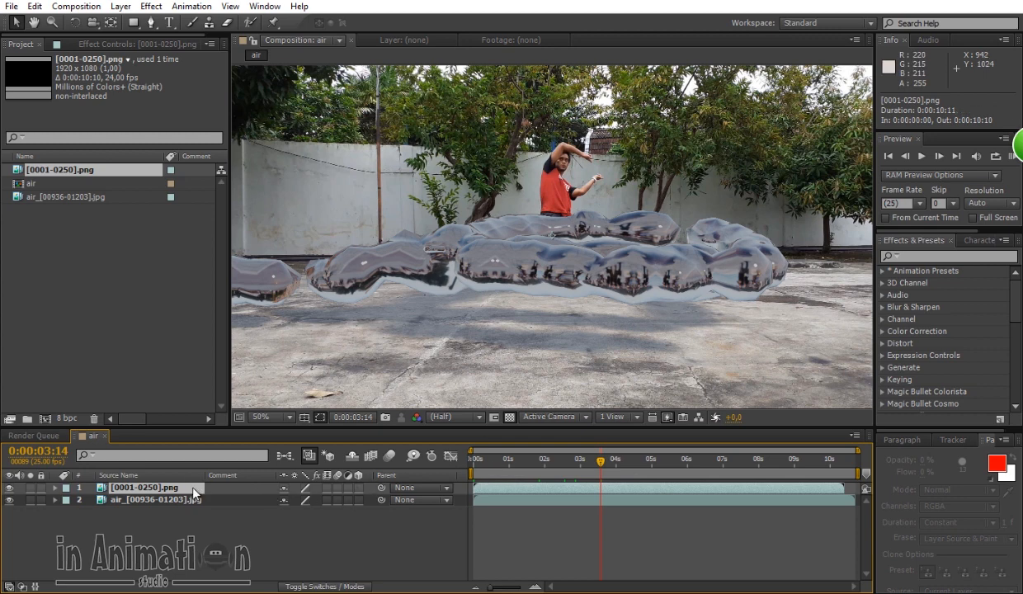
Set the [0001-0250].png water layer's opacity to 80% and play back the composition
key("t")
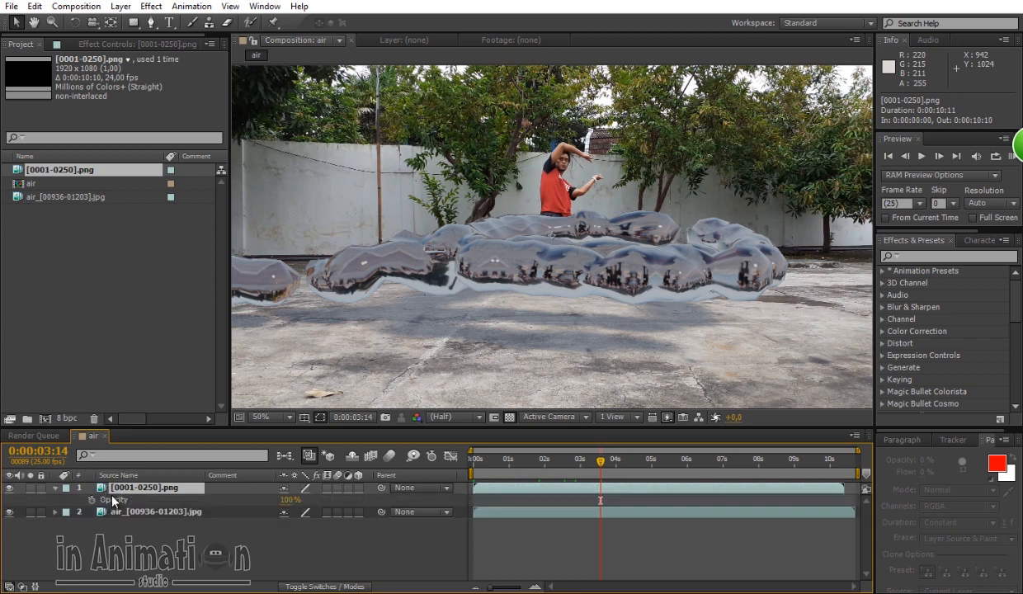
left_click(289, 499)
type("80")
key("Return")
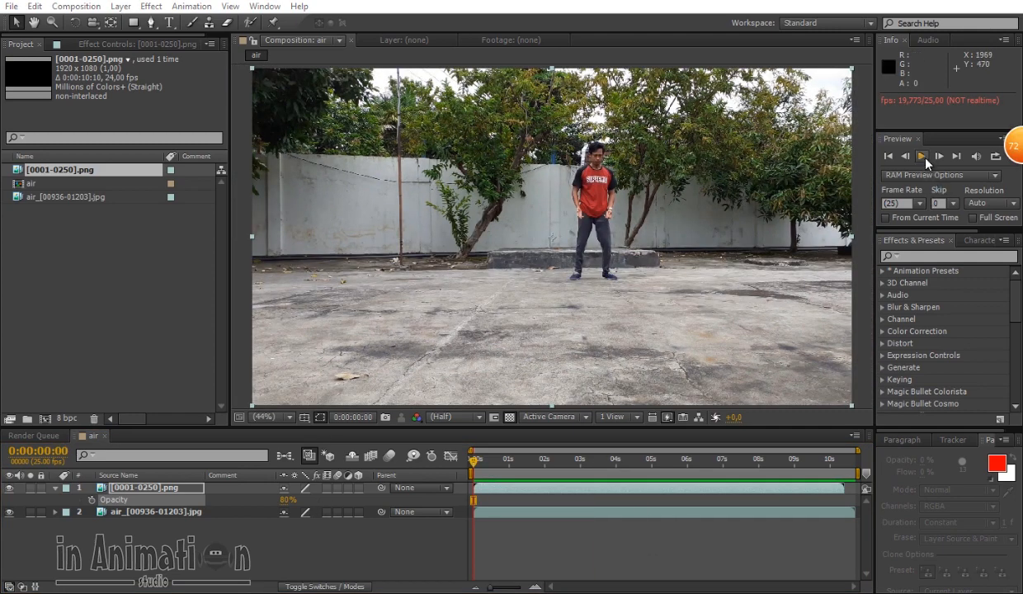
left_click(922, 156)
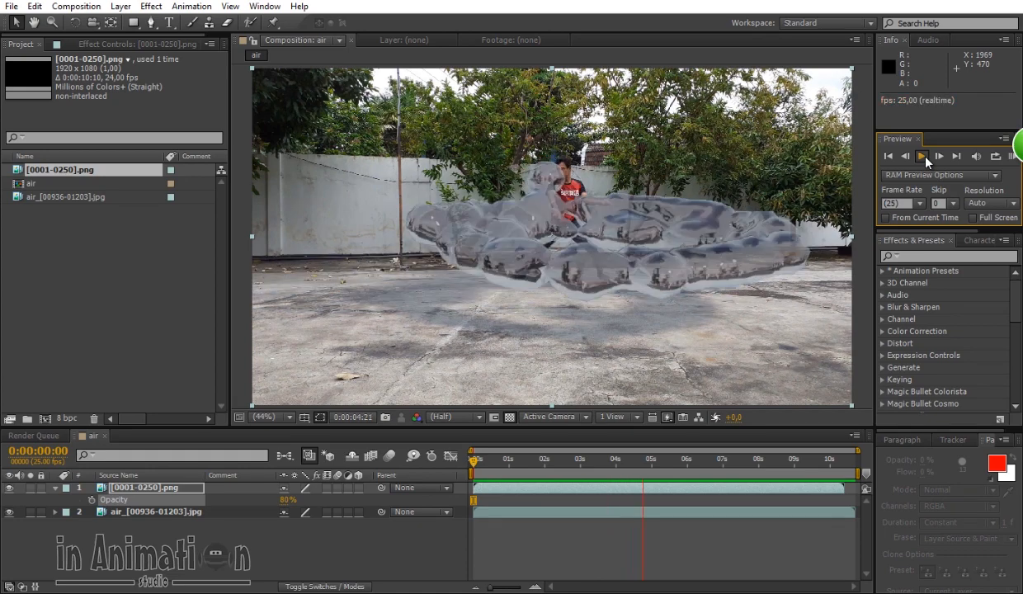
left_click(108, 503)
left_click(128, 513)
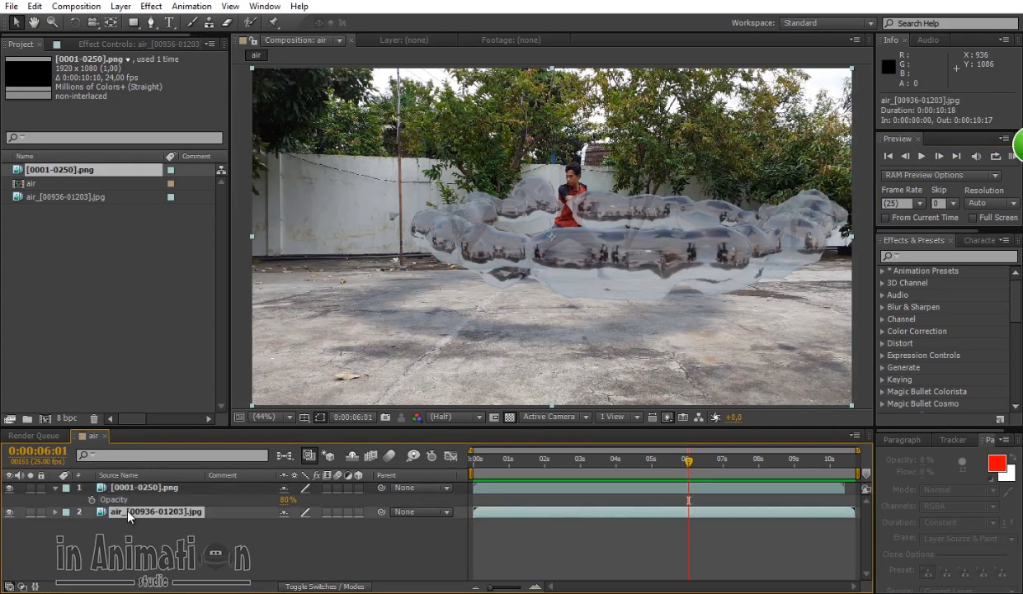
double_click(128, 512)
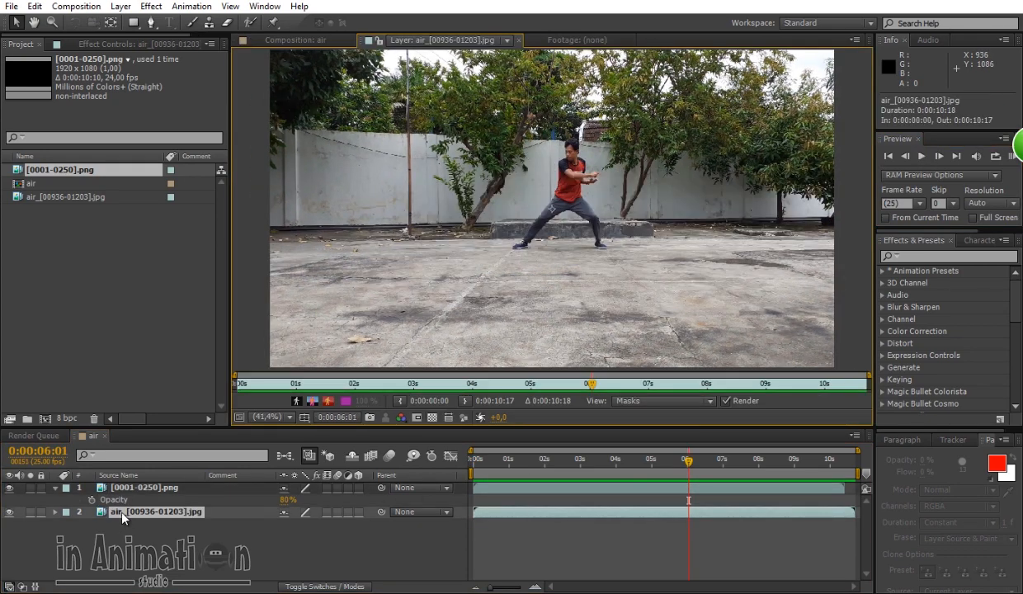
left_click(504, 459)
left_click(296, 40)
left_click_drag(499, 460, 567, 469)
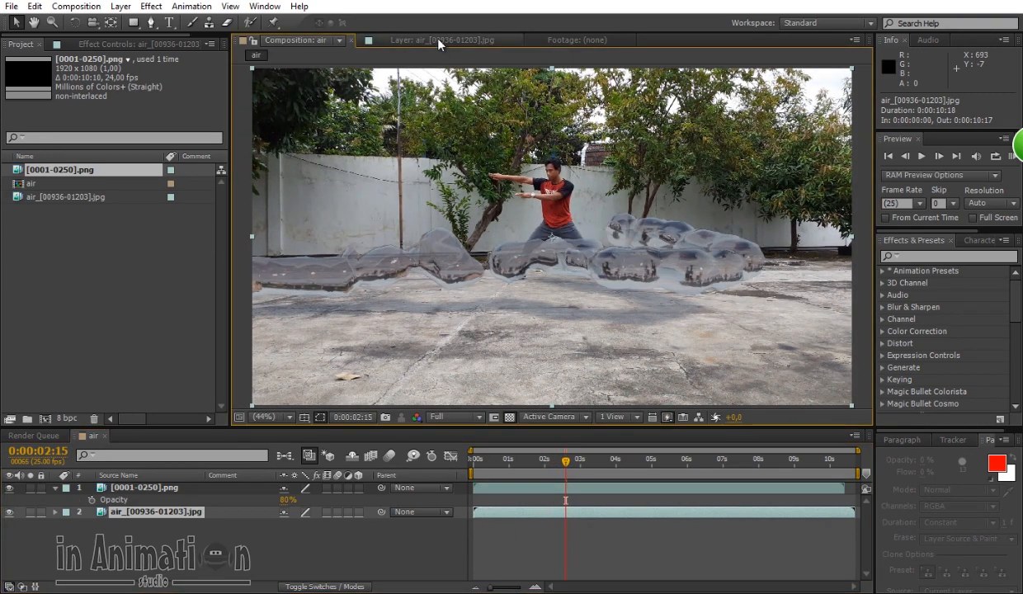
left_click(425, 39)
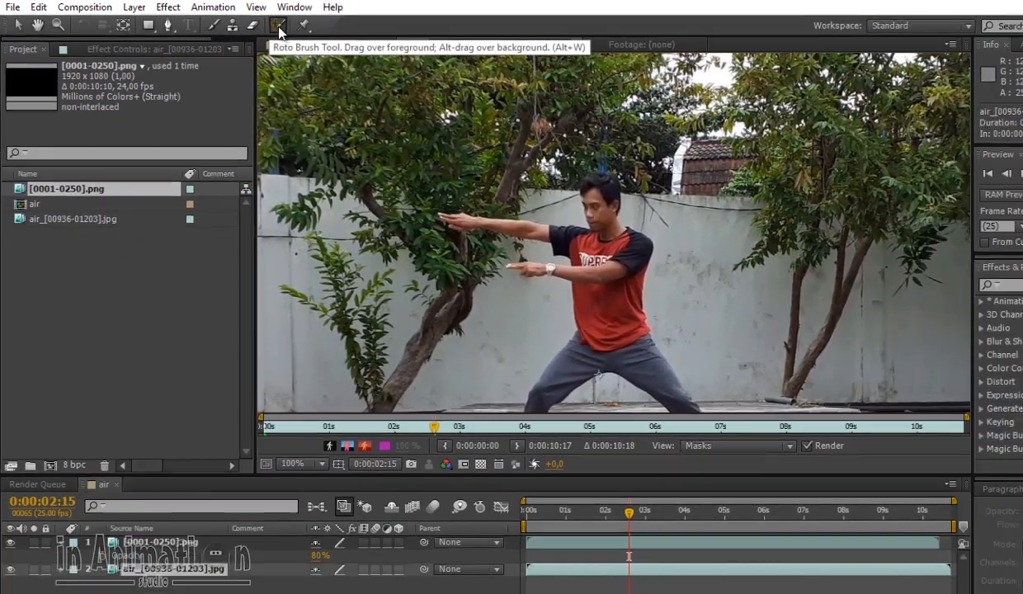
Use the Roto Brush to mark the man's head, torso and arms as foreground and exclude the background between his arms
left_click(278, 26)
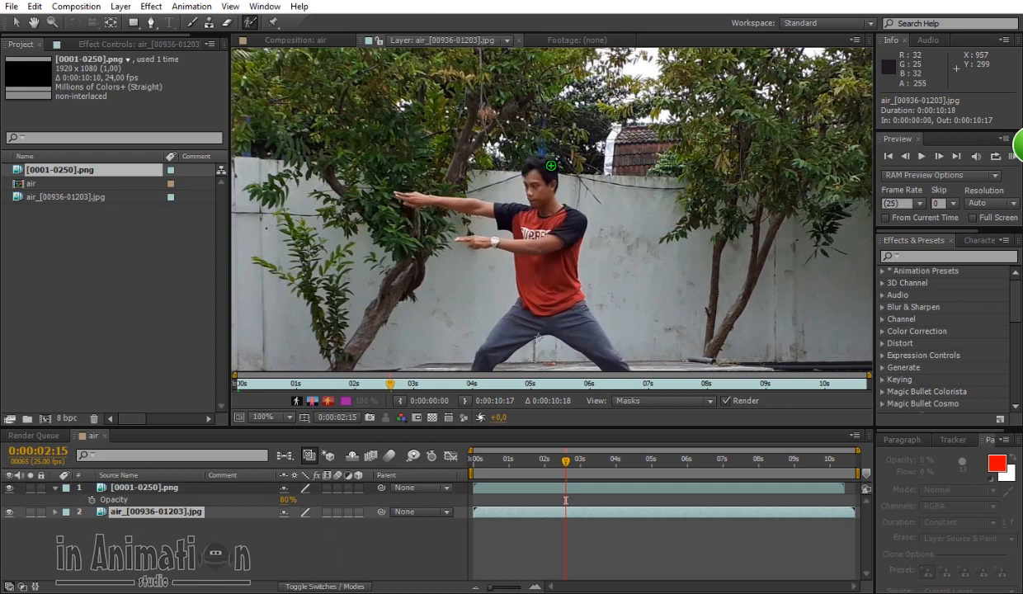
left_click_drag(532, 166, 537, 202)
mouse_move(534, 163)
left_mouse_down()
mouse_move(554, 263)
mouse_move(498, 228)
mouse_move(464, 233)
mouse_move(478, 204)
mouse_move(401, 192)
left_mouse_up()
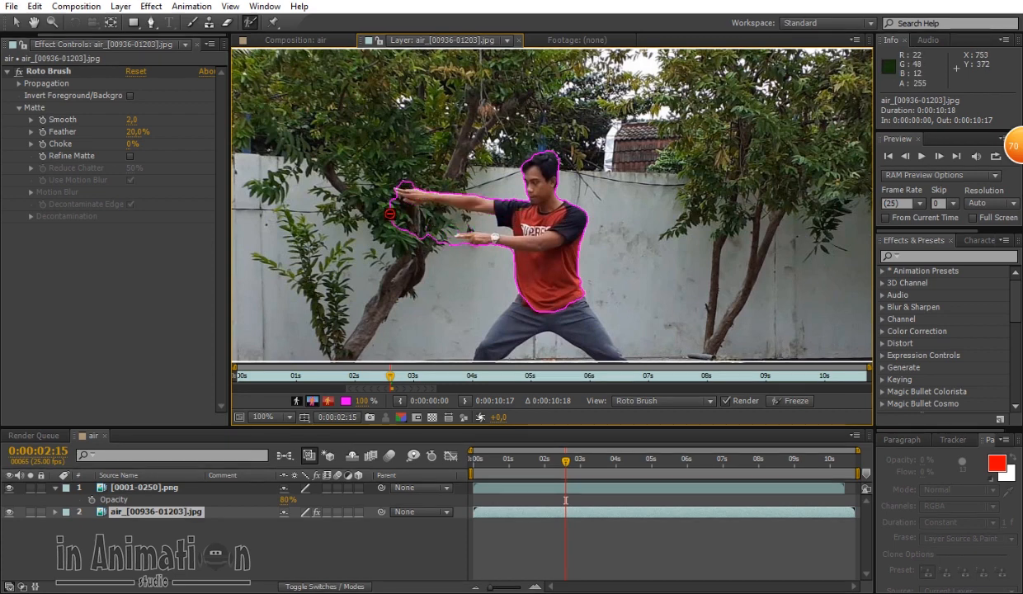
mouse_move(384, 214)
left_mouse_down("alt")
mouse_move(473, 221)
mouse_move(417, 221)
left_mouse_up("alt")
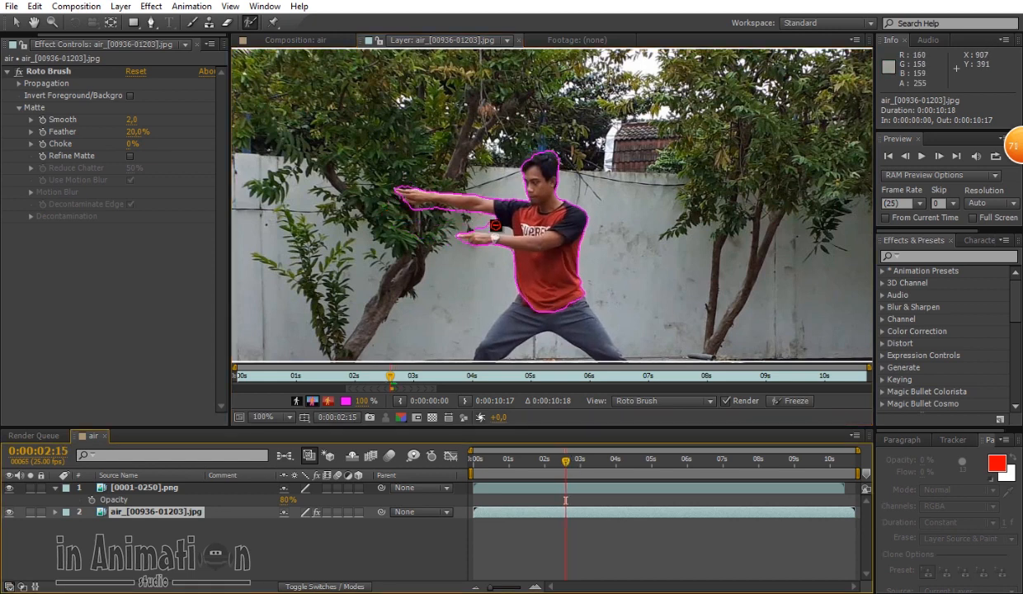
Propagate the Roto Brush selection of the man forward through the footage
mouse_move(566, 461)
left_mouse_down()
mouse_move(652, 462)
mouse_move(581, 463)
mouse_move(621, 464)
left_mouse_up()
key("space")
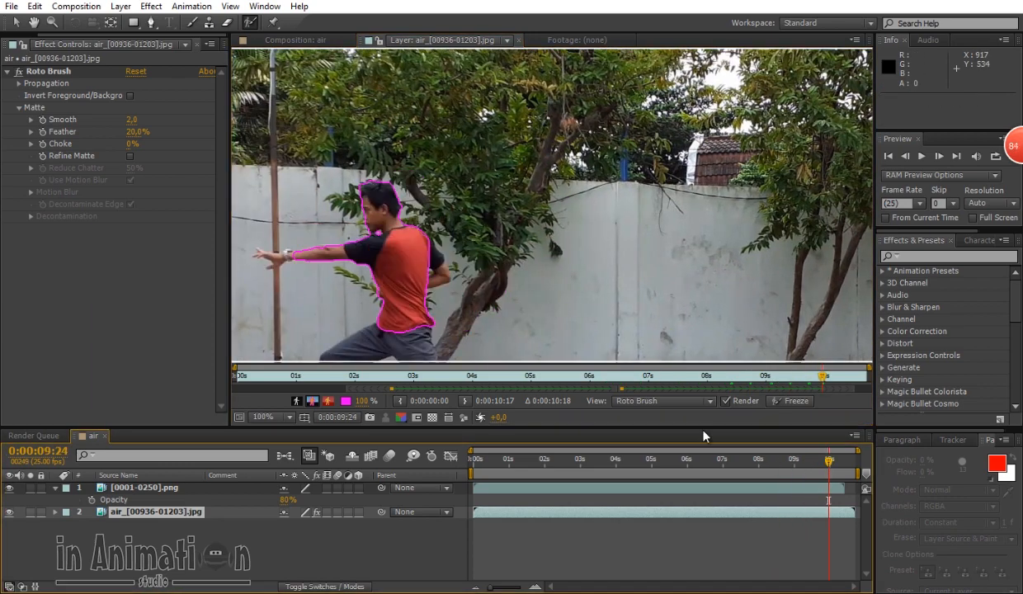
left_click(295, 40)
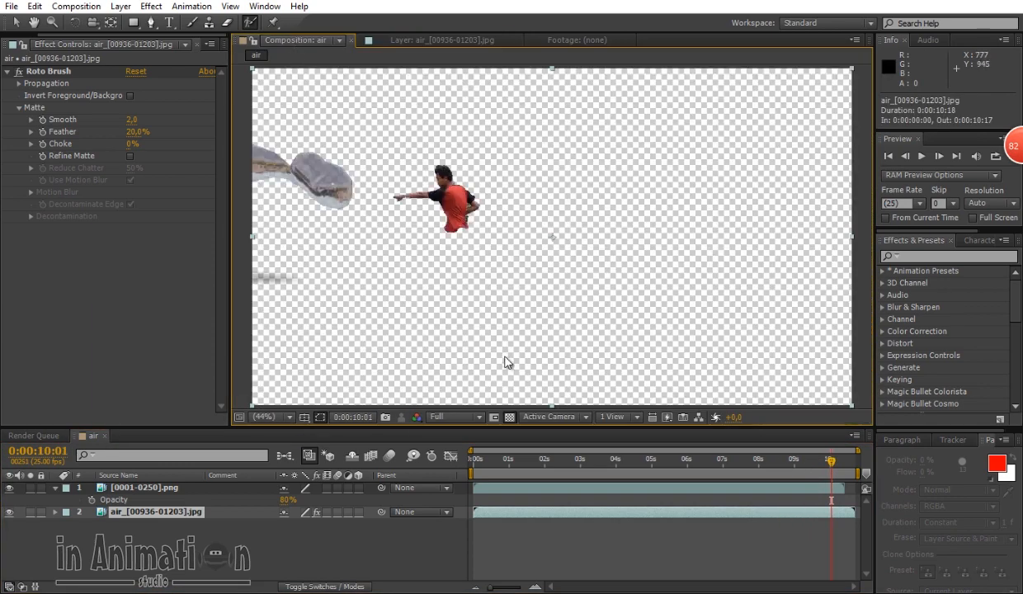
left_click(175, 501)
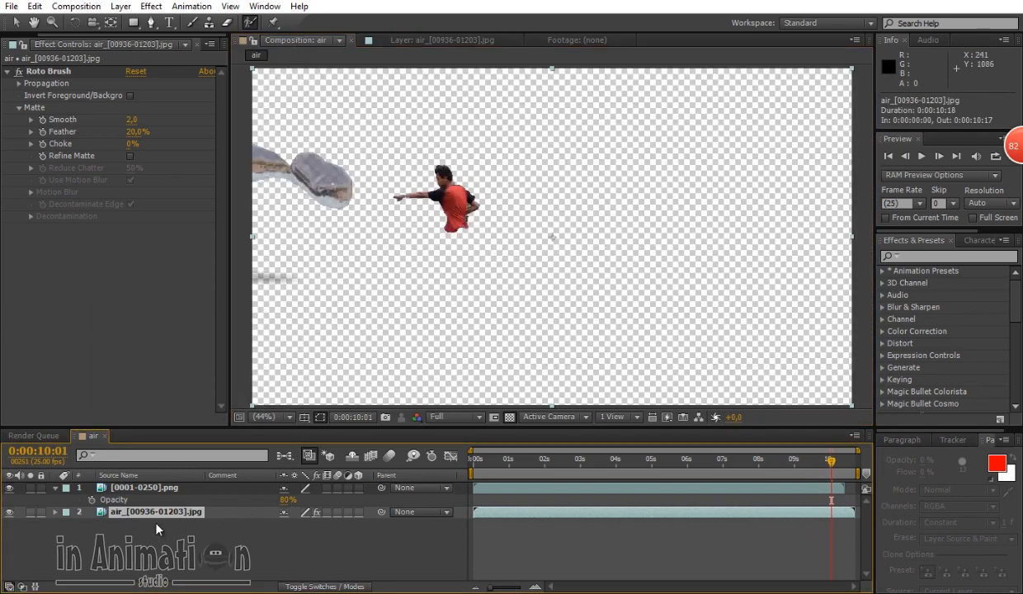
key("ctrl+d")
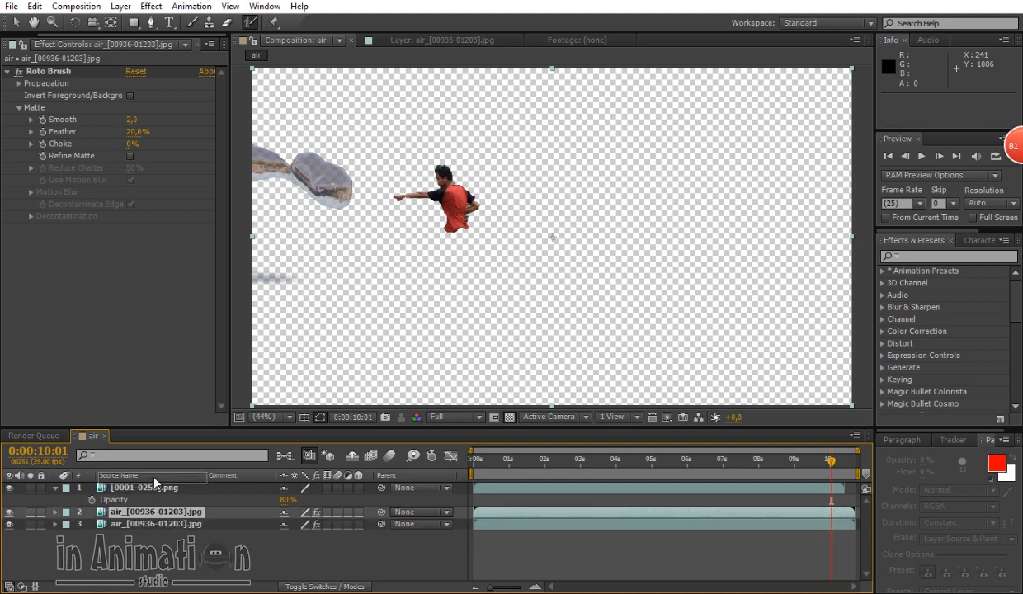
key("ctrl+bracketright")
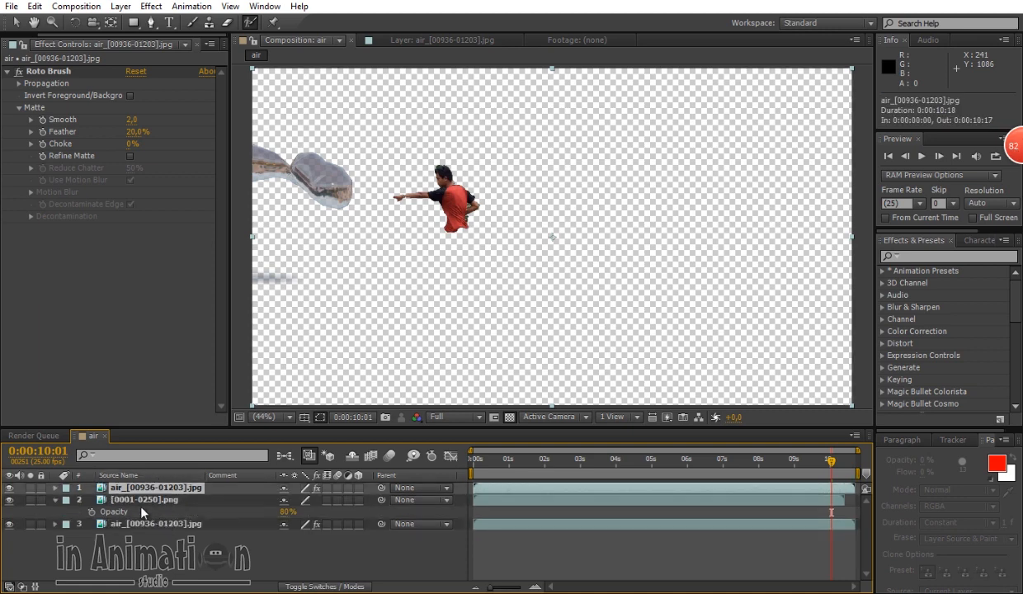
left_click(137, 523)
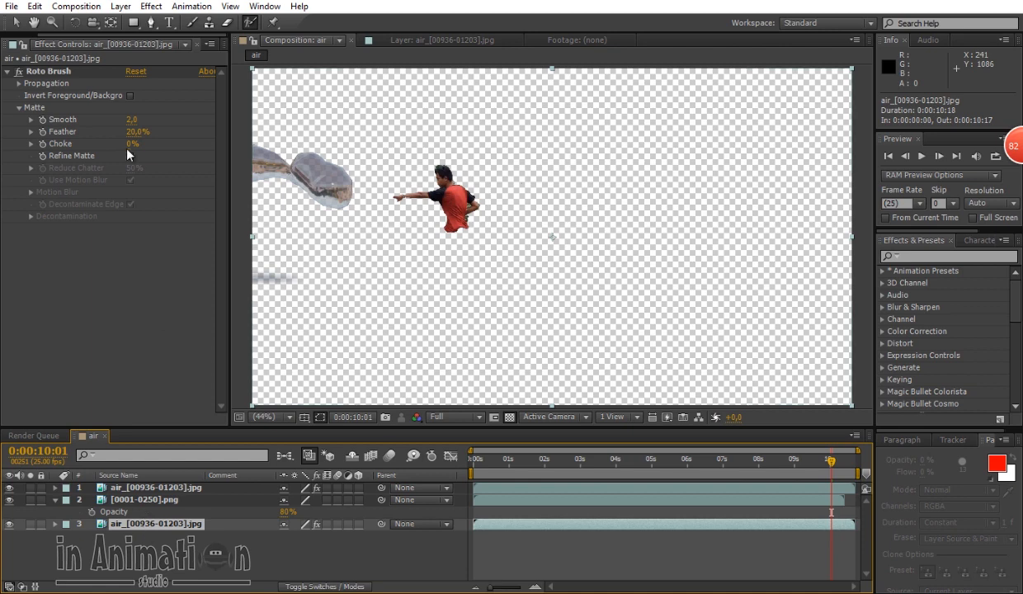
left_click(55, 72)
key("Delete")
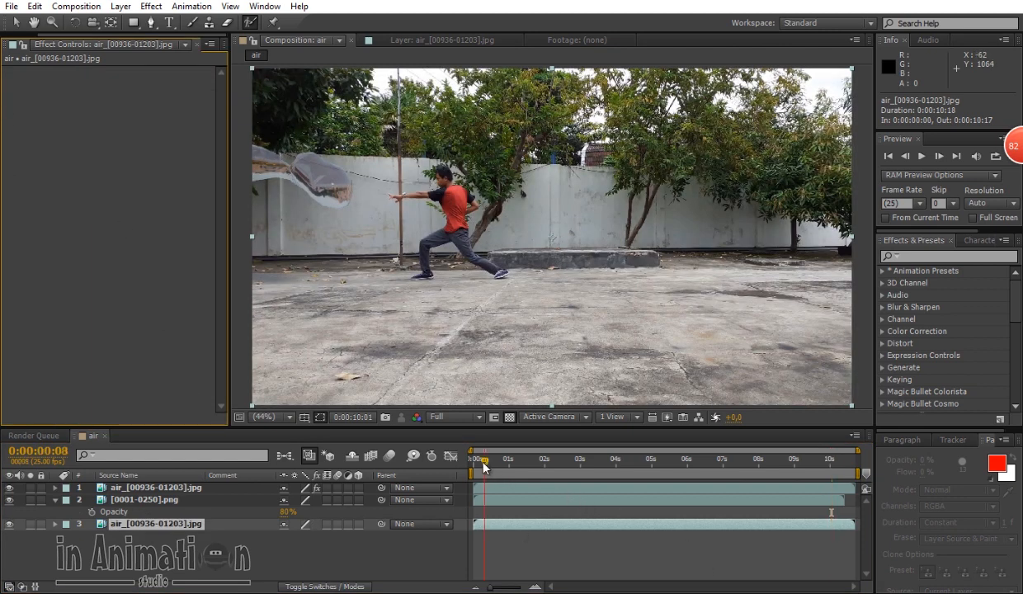
Play back the composition to check how the water passes behind the rotoscoped man
left_click_drag(484, 462, 495, 463)
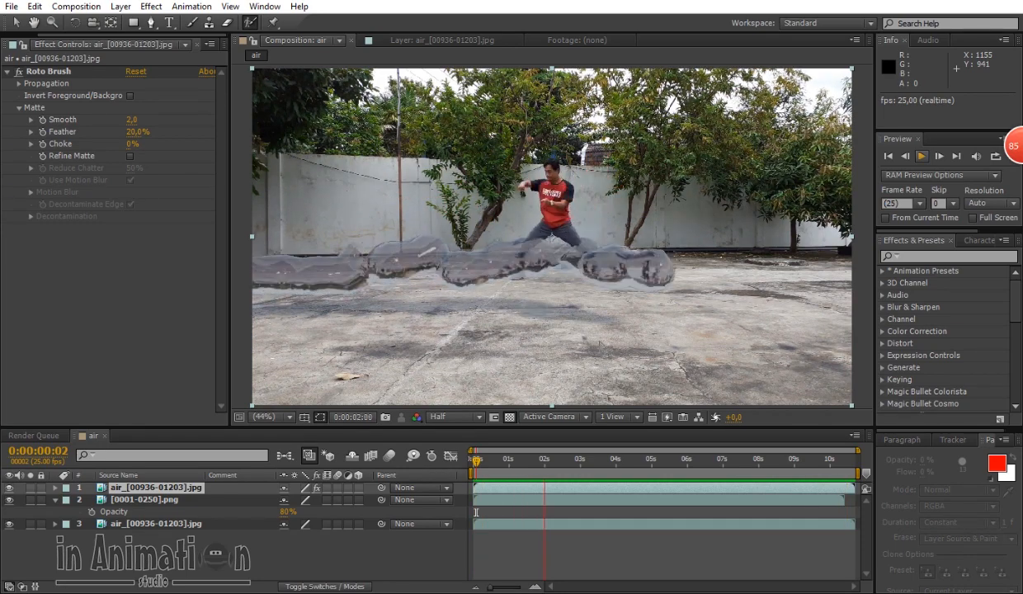
key("space")
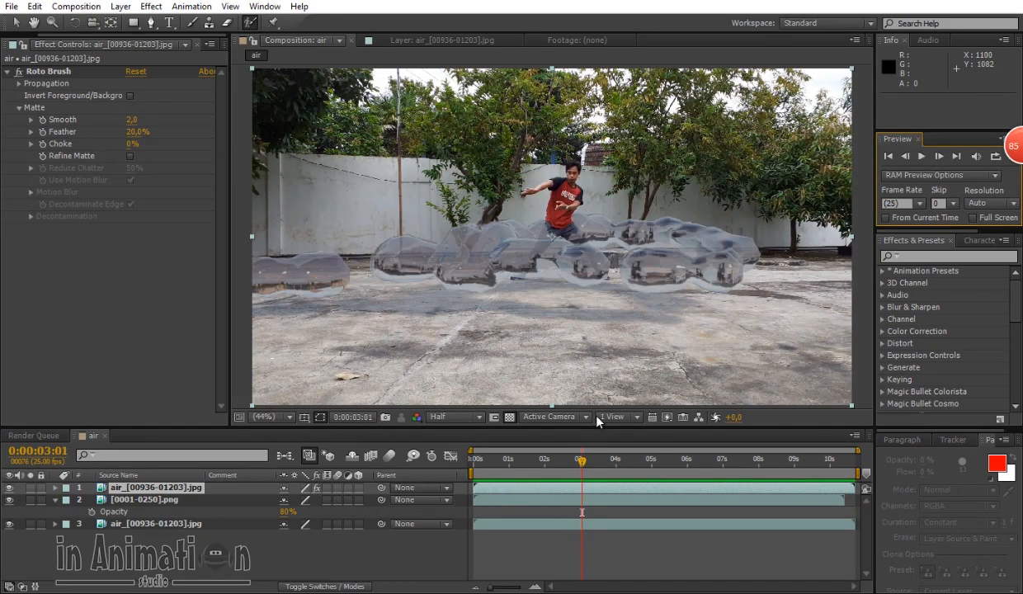
key("space")
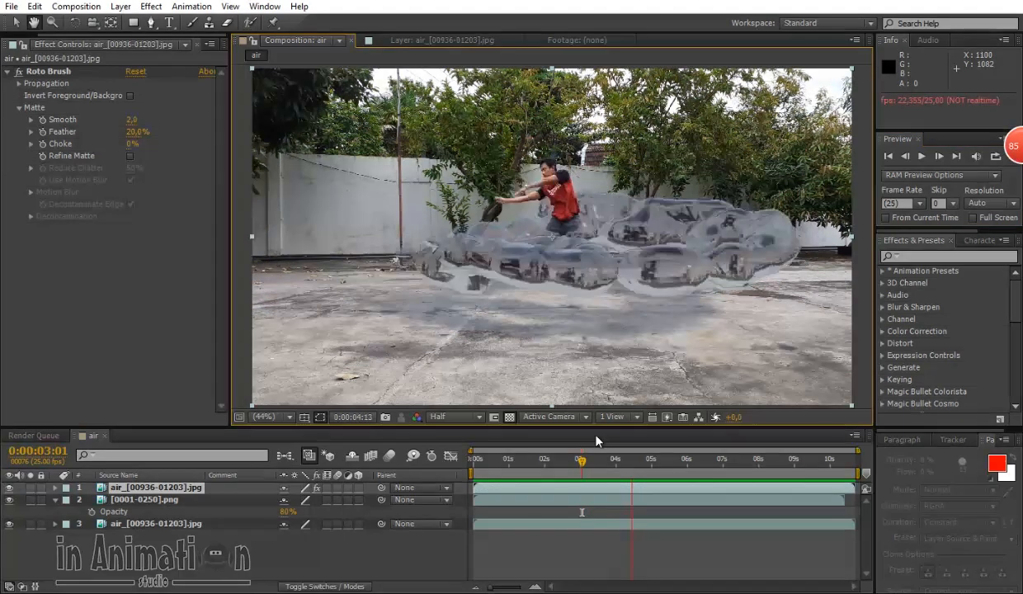